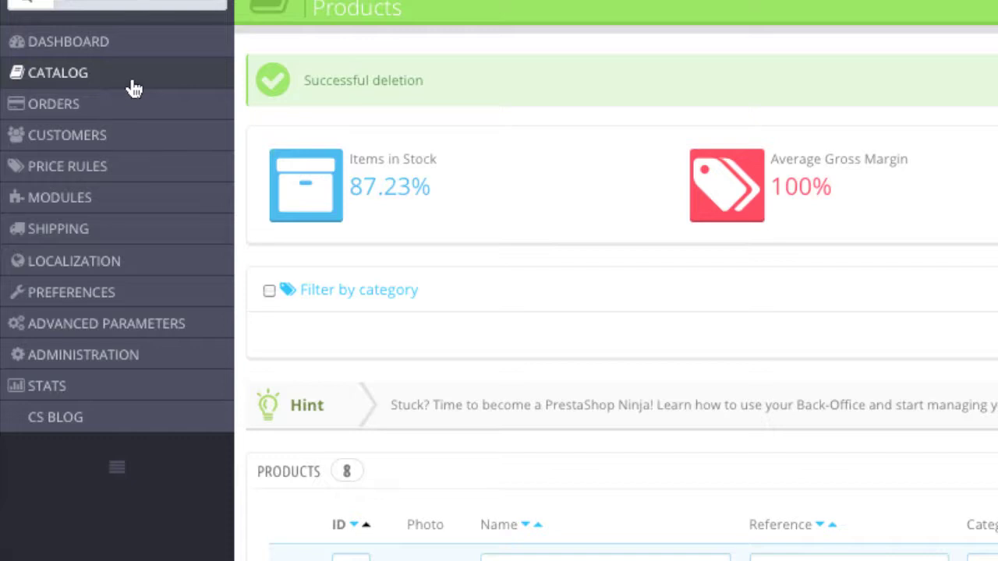
- Add a new virtual product to the catalog and name it "Jazz Music Single"
mouse_move(134, 88)
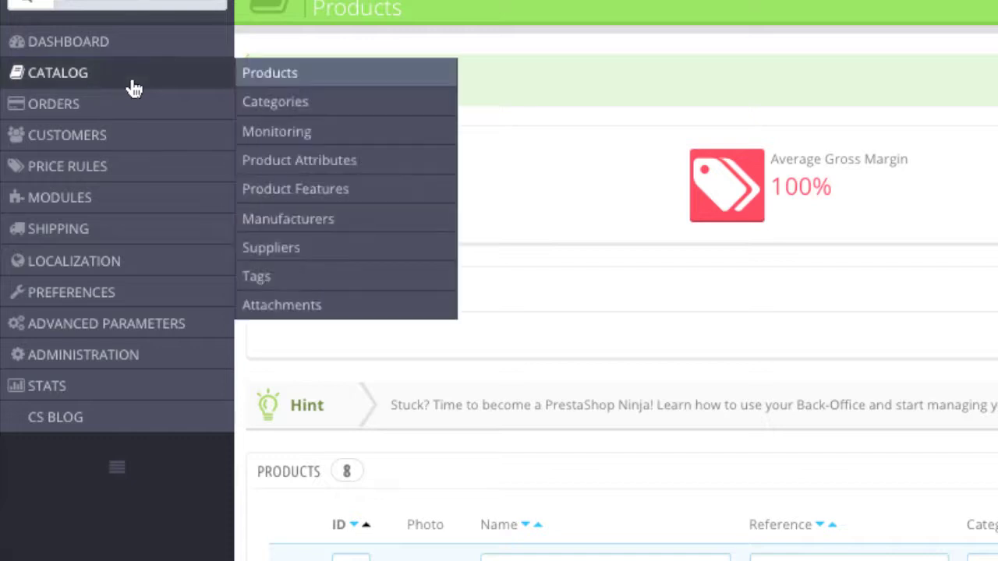
left_click(278, 79)
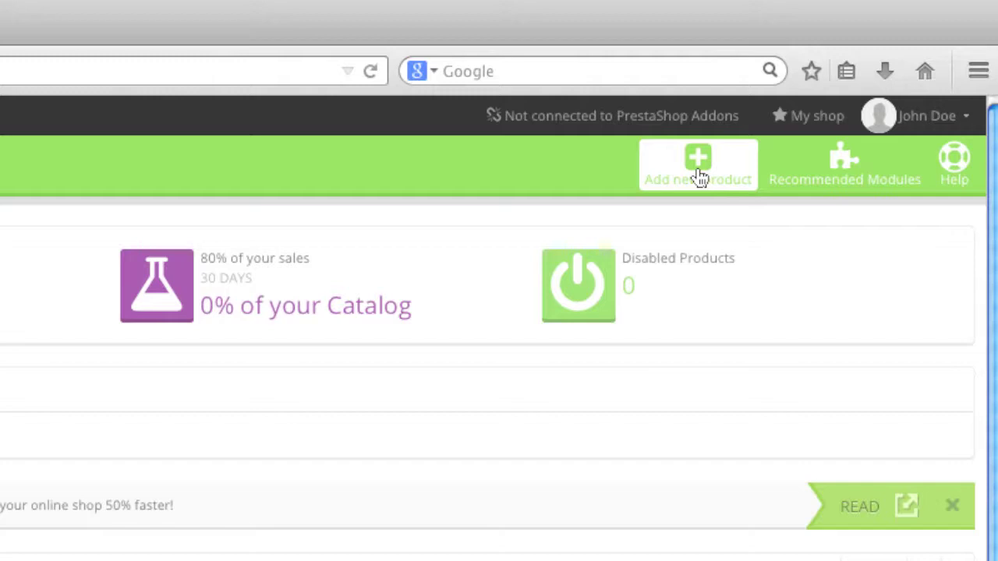
left_click(825, 97)
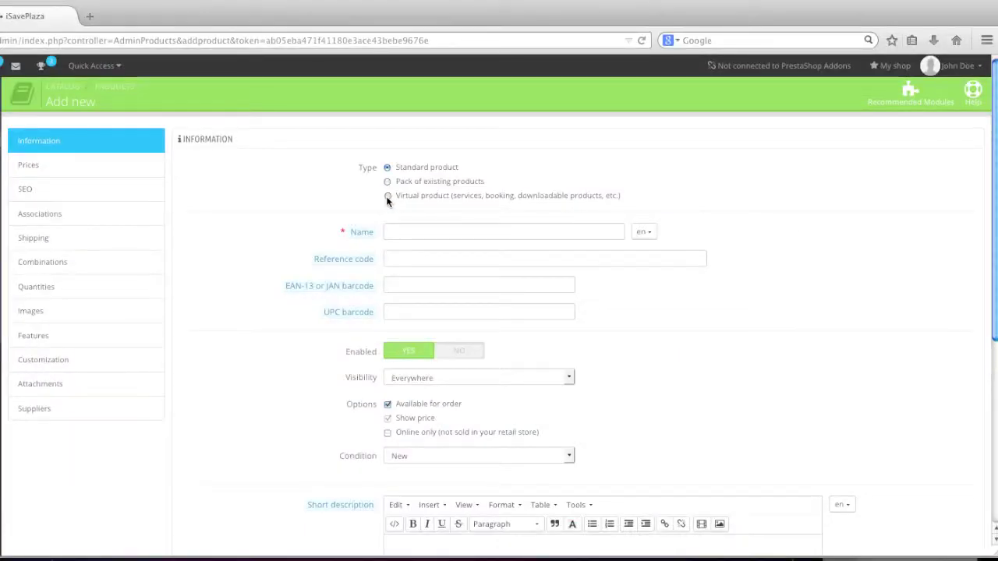
left_click(387, 196)
left_click(398, 233)
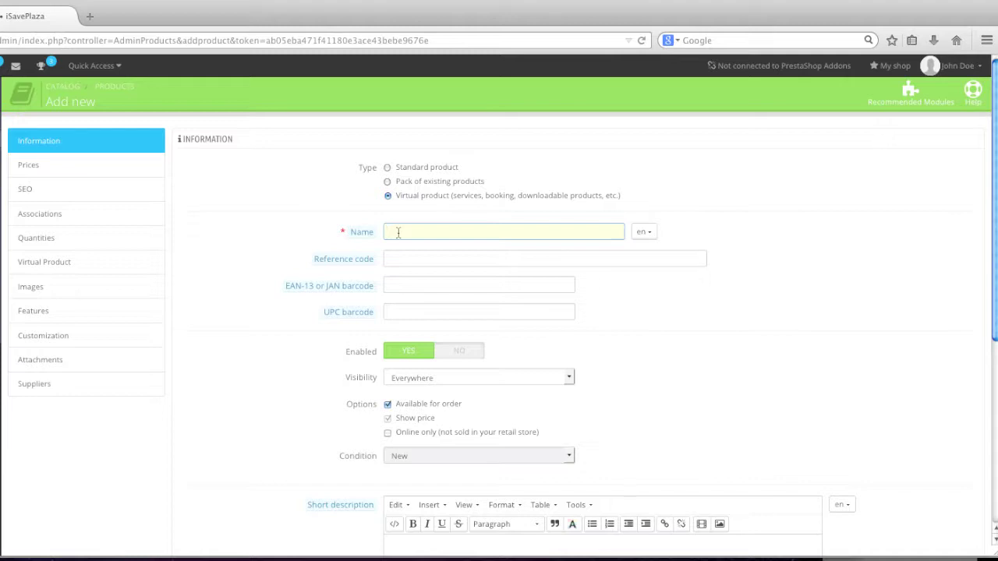
type("Jazz Music Single")
scroll(780, 230, "down", 2)
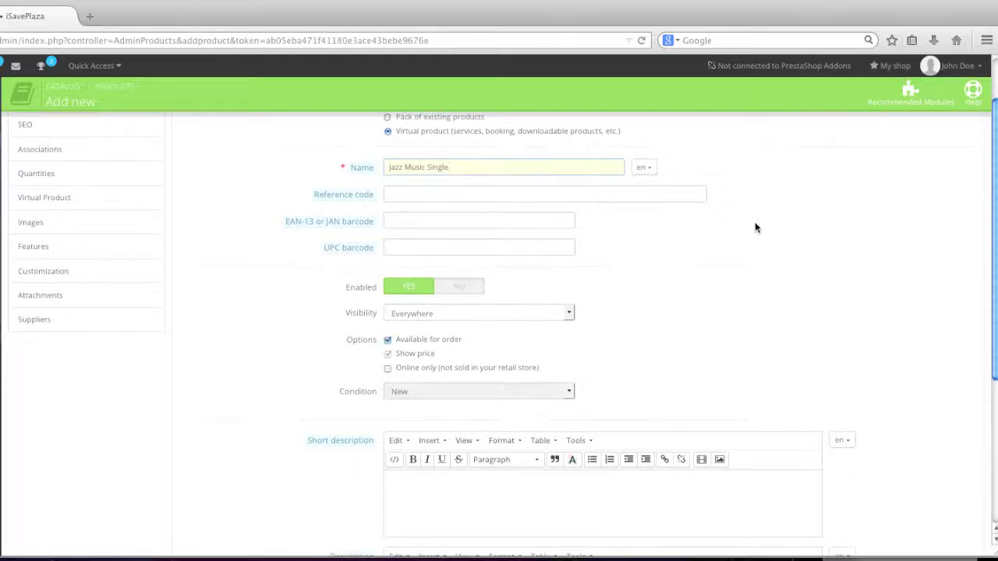
left_click(643, 169)
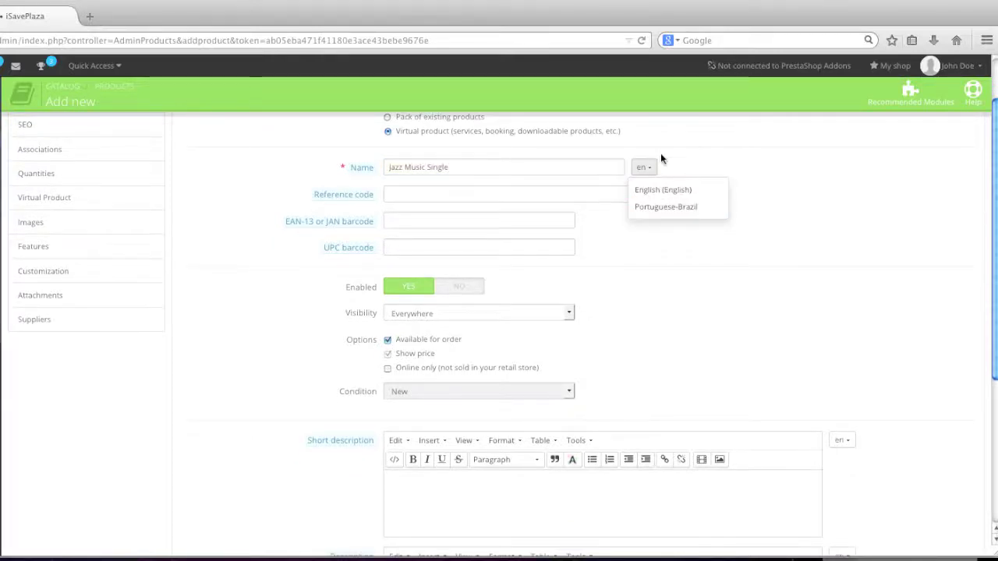
left_click(661, 159)
mouse_move(347, 198)
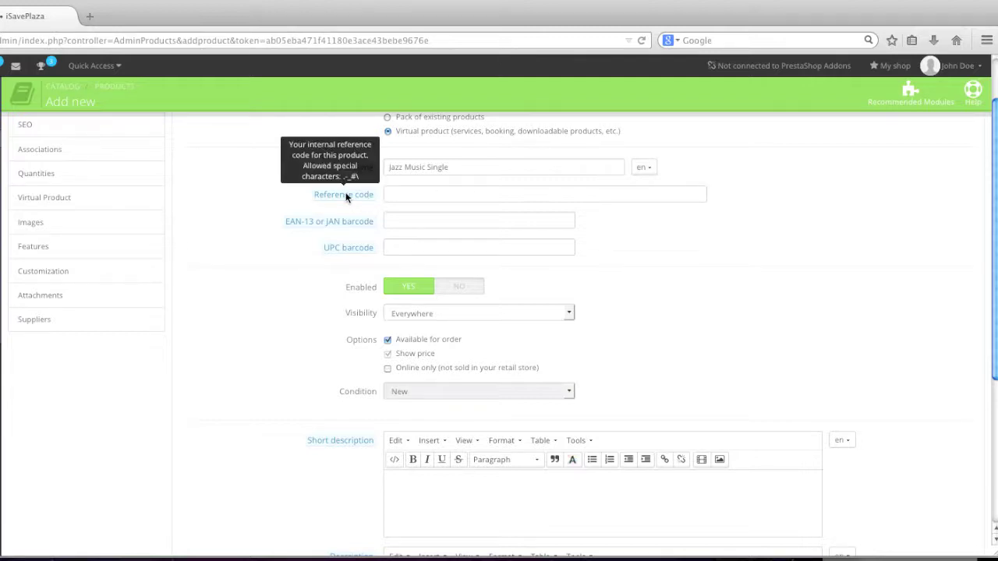
mouse_move(339, 227)
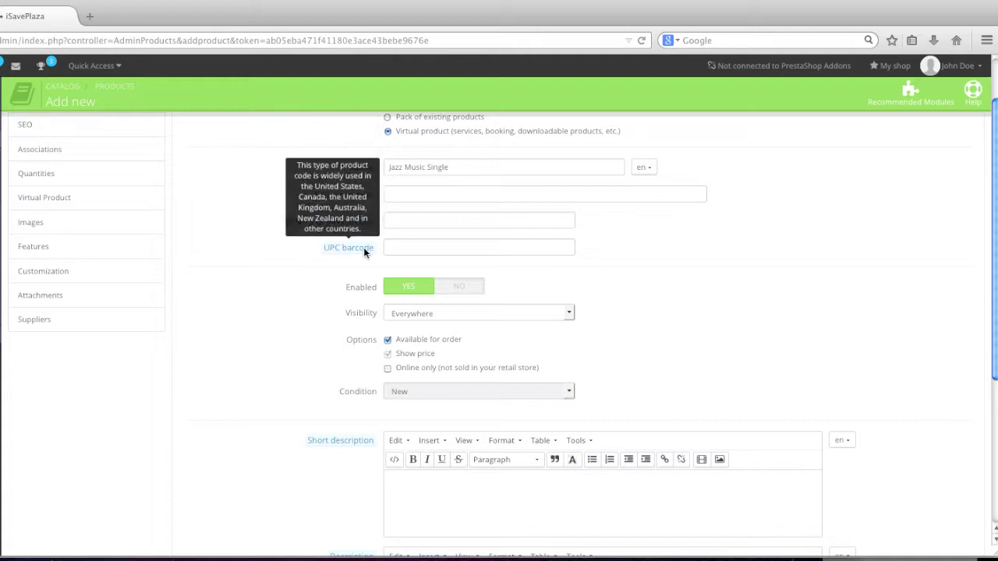
scroll(355, 250, "down", 2)
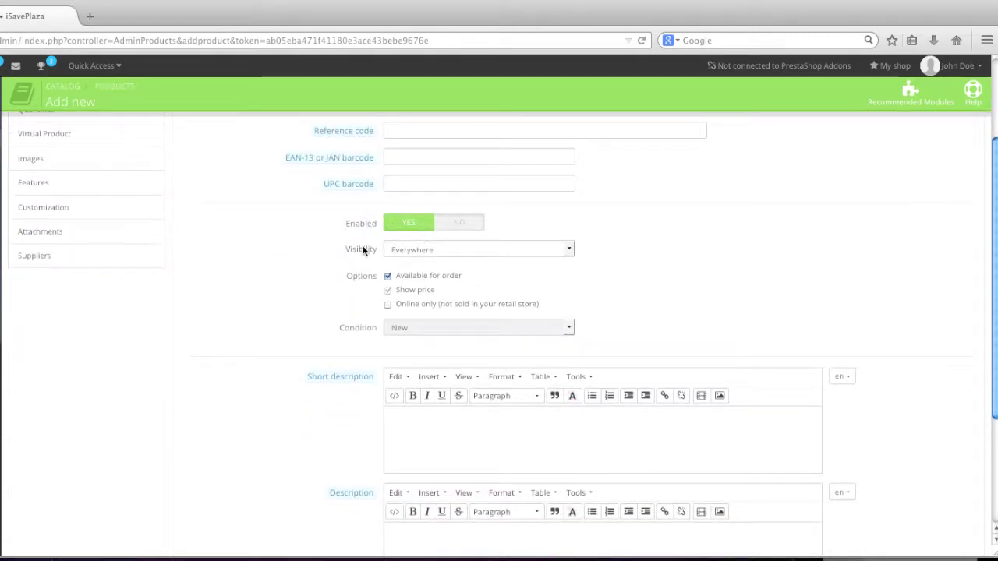
- Set the product's visibility to Everywhere and keep it available for order
left_click(413, 249)
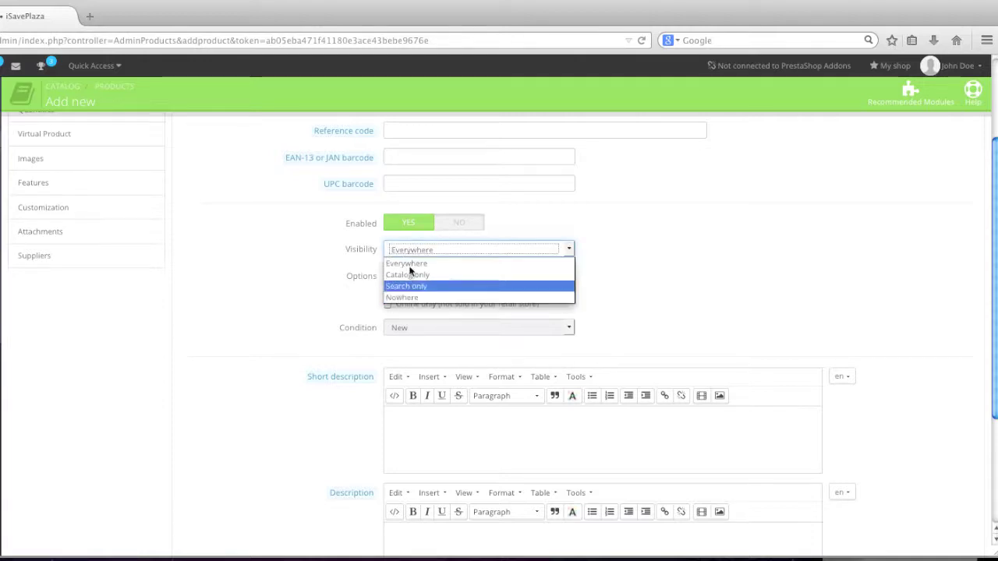
left_click(395, 264)
scroll(349, 257, "down", 2)
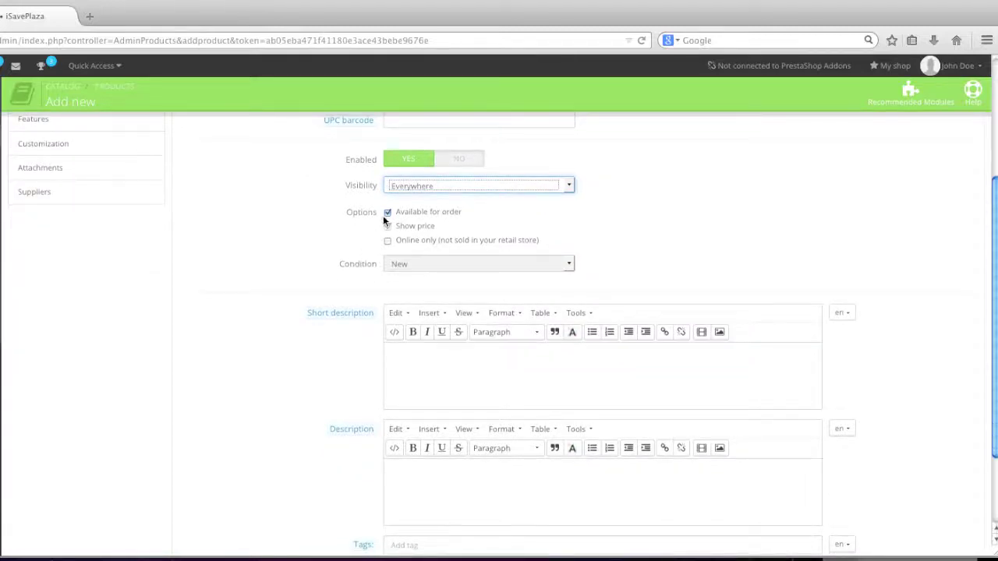
left_click(387, 214)
left_click(387, 212)
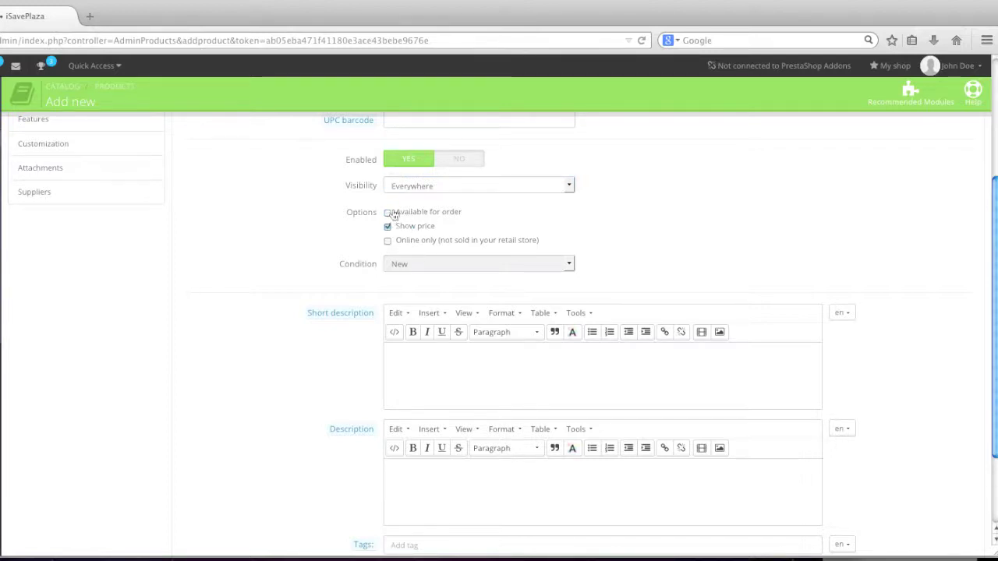
left_click(387, 211)
- Enter short description "Here is the latest Jazz single." and description "2014 Jazz single which has been recorded by the best jazz artist in New Orleans. Order now!"
scroll(405, 250, "down", 3)
left_click(404, 250)
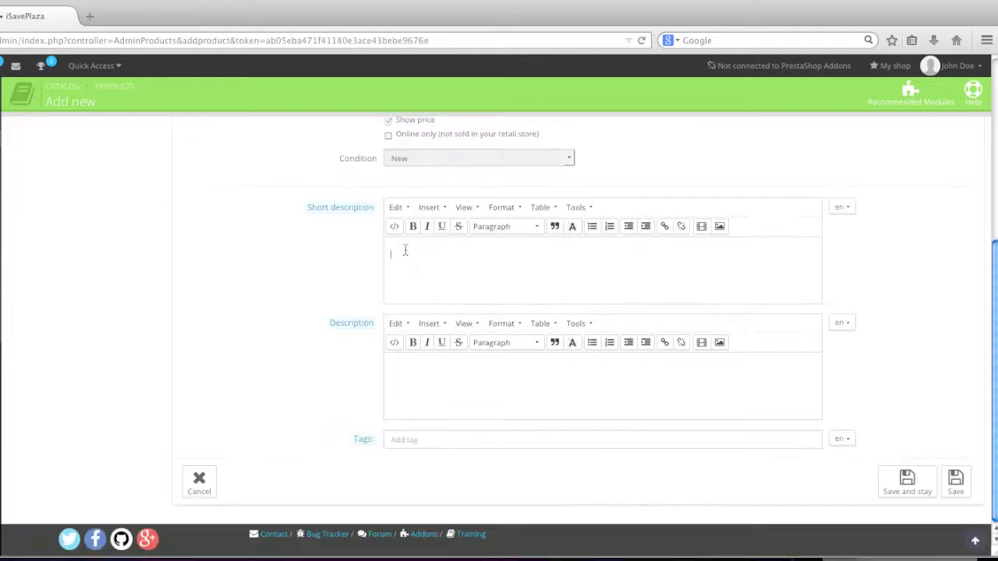
type("Here is the latest Jazz single.")
left_click(445, 378)
type("2014 Jazz single which has been recorded by the best jazz artist in New Orleans. Order now!")
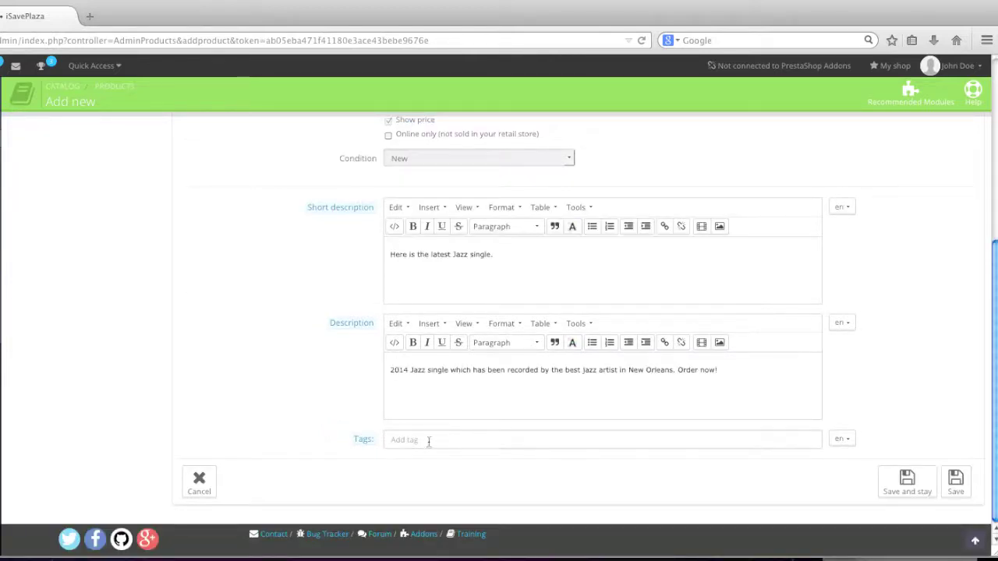
- Add the tag "jazz album" and save the product while staying in its editor
left_click(434, 440)
type("jazz album")
key("Return")
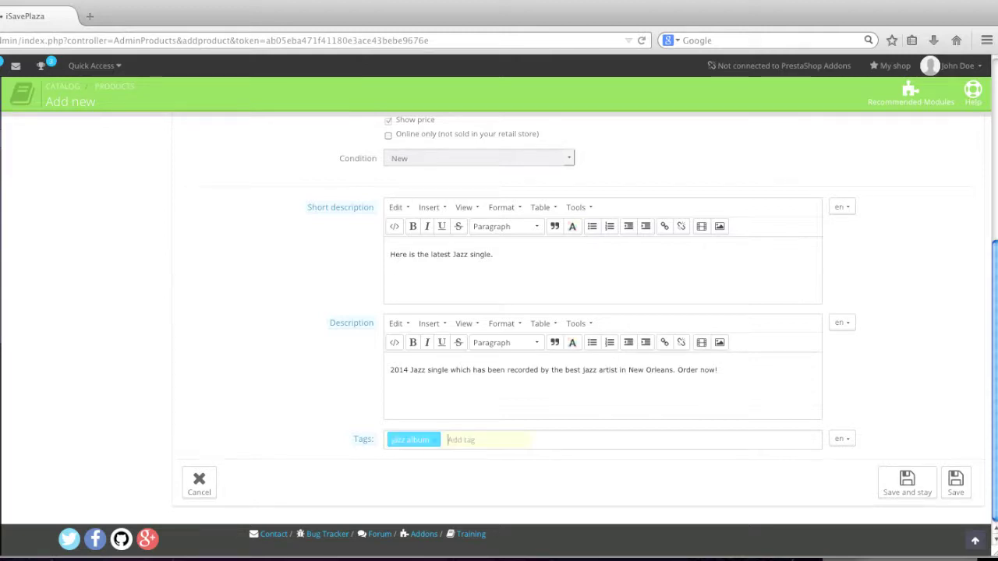
left_click(914, 485)
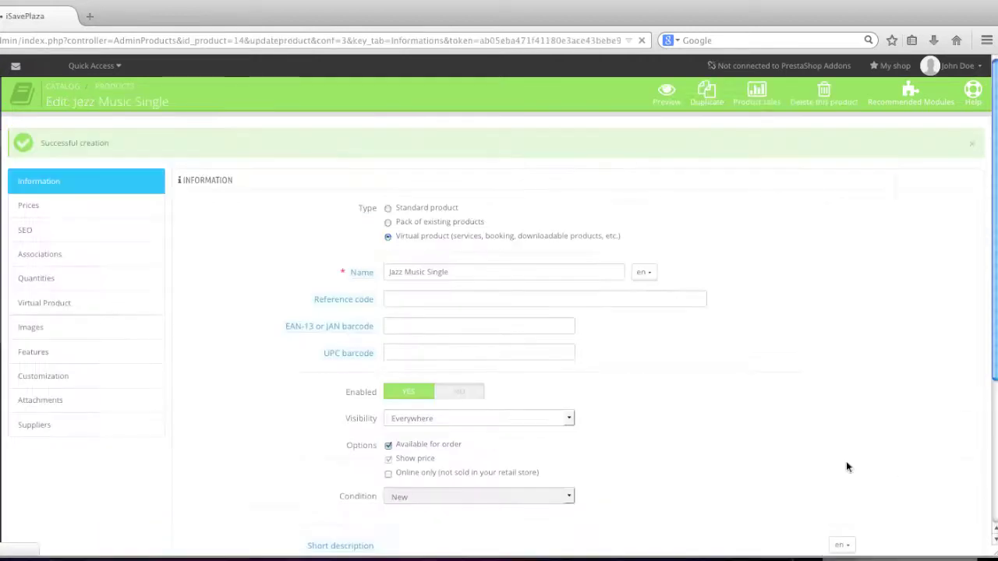
- Set the product's retail price to 9.000000 dollars and its tax rule to No Tax
left_click(132, 207)
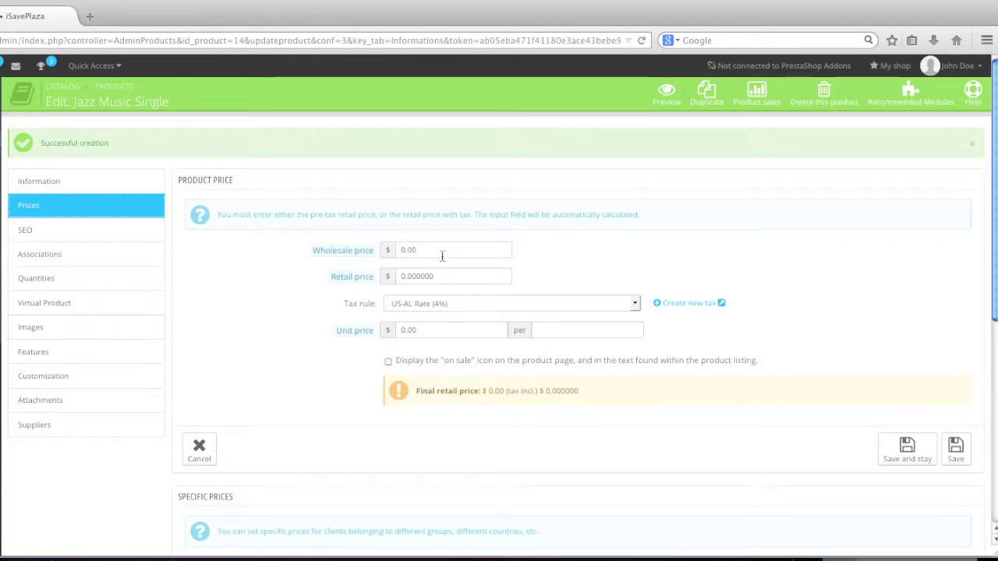
left_click(403, 278)
left_click(403, 277)
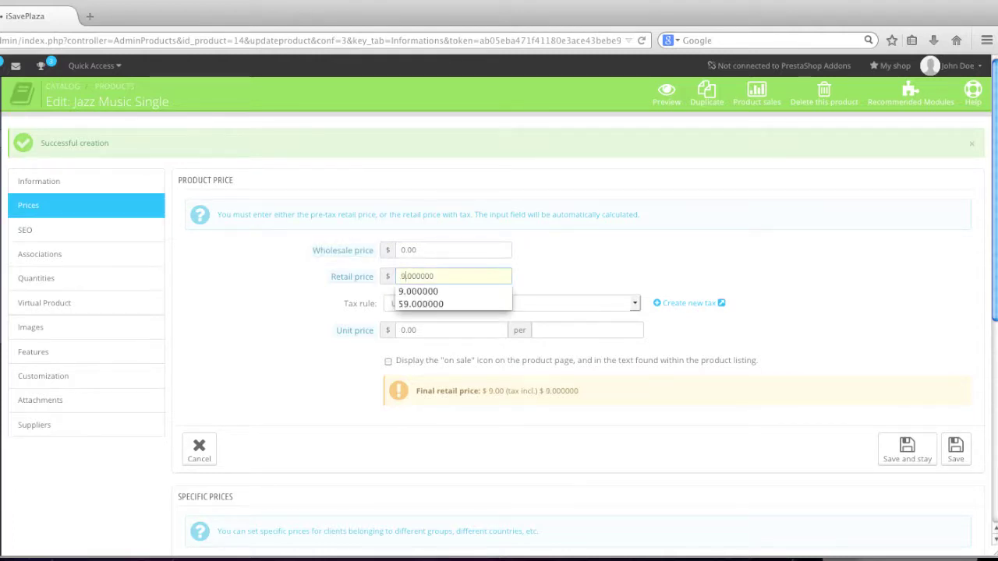
key("Down")
key("Return")
scroll(567, 276, "down", 1)
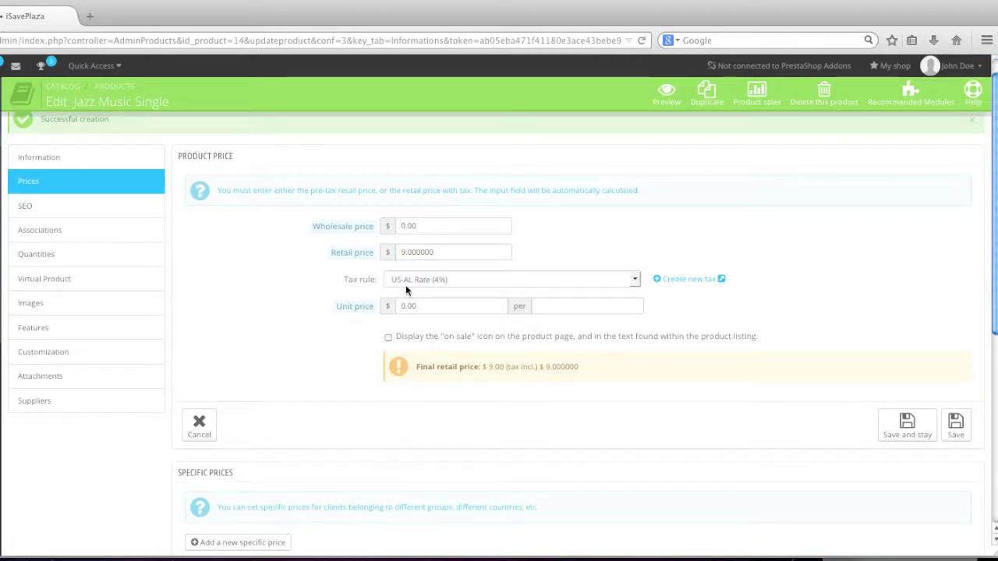
left_click(434, 277)
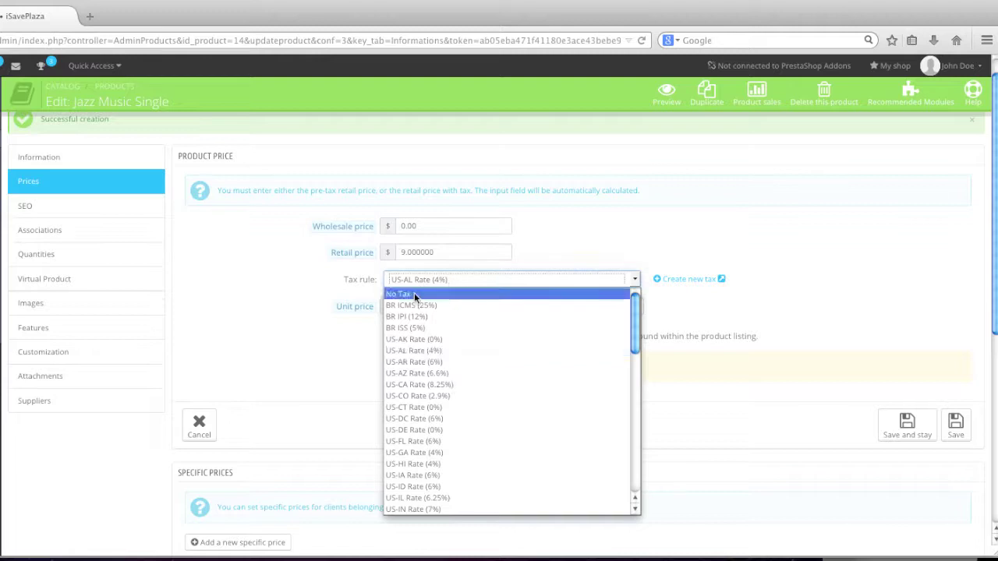
left_click(414, 294)
- Set the unit price to 1.00 dollar per track
scroll(341, 310, "down", 2)
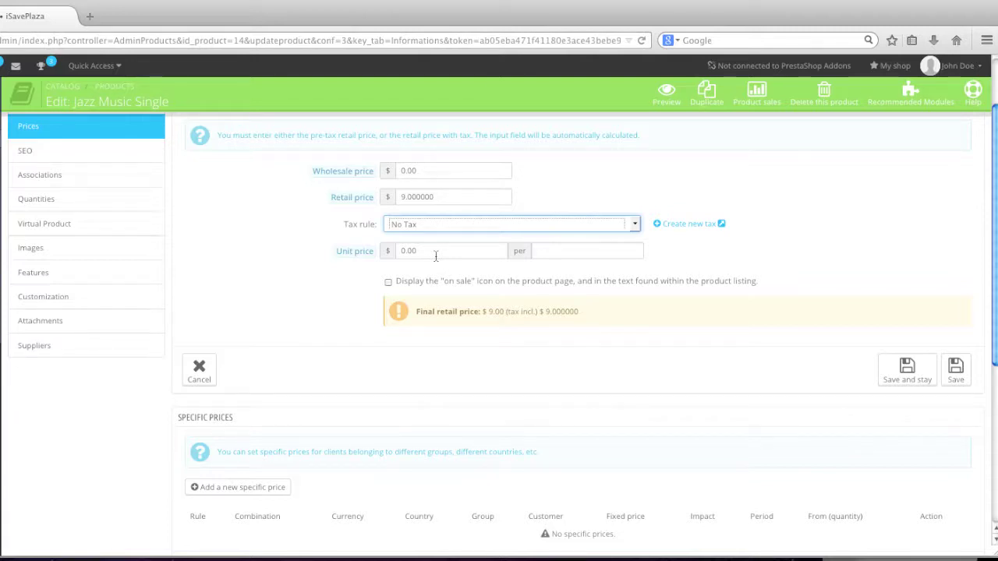
left_click(403, 253)
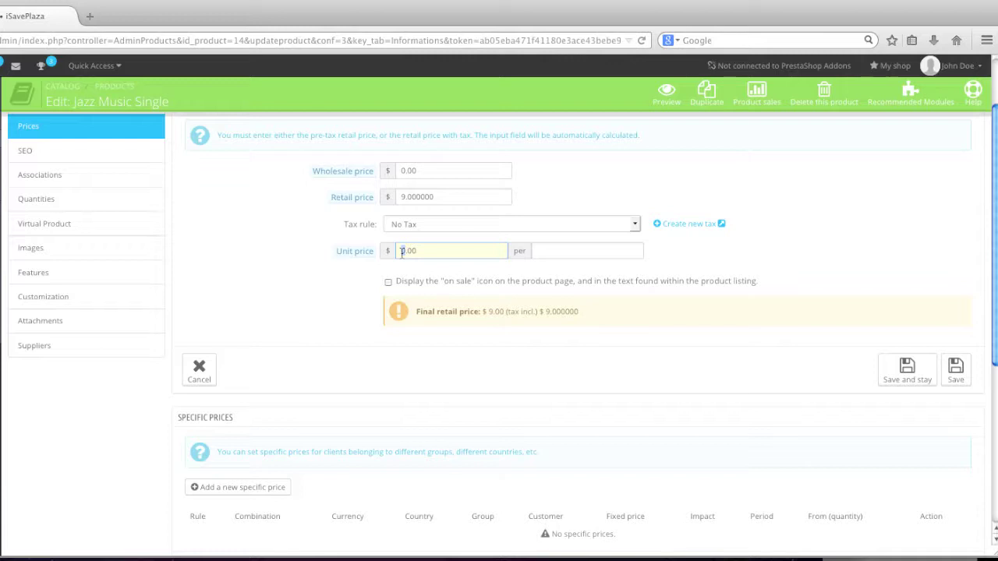
key("Delete")
type("1")
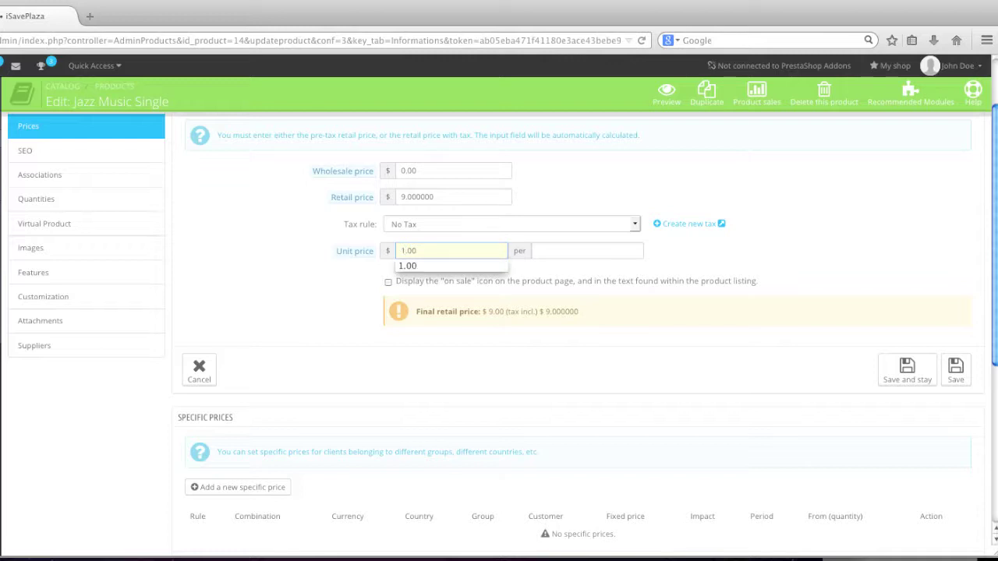
left_click(567, 253)
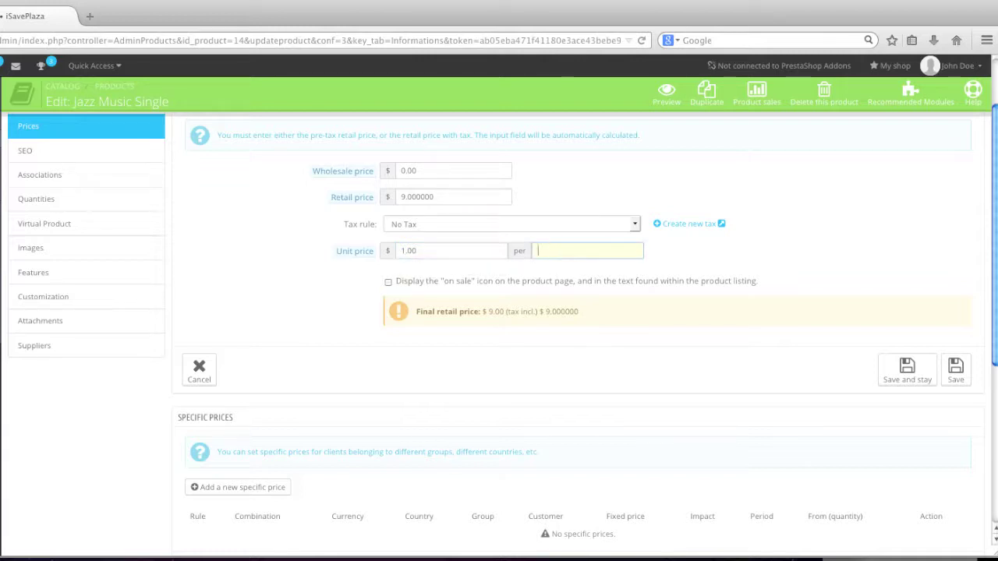
type("track")
- Clear both the unit price amount and its per-unit text
double_click(568, 255)
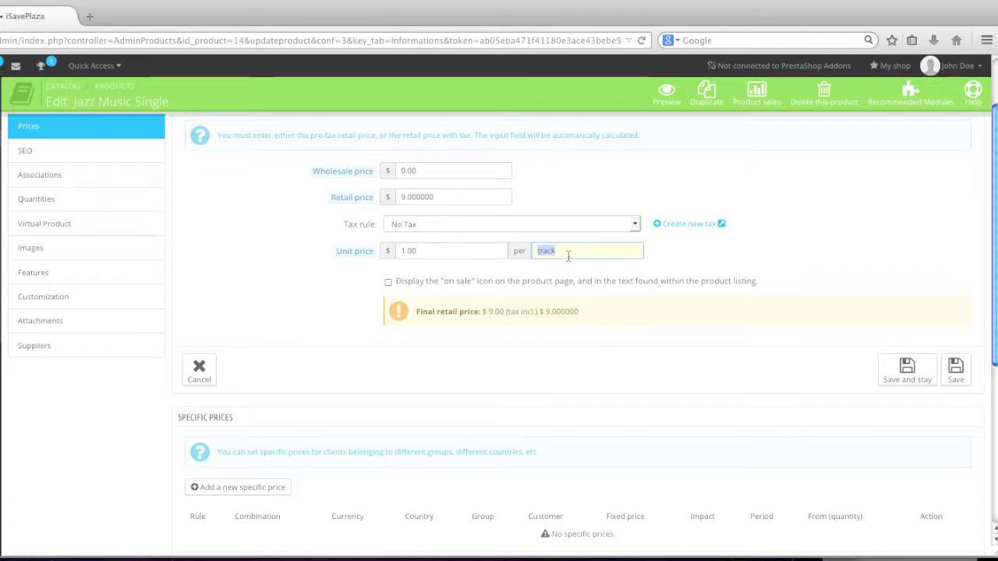
key("BackSpace")
double_click(442, 251)
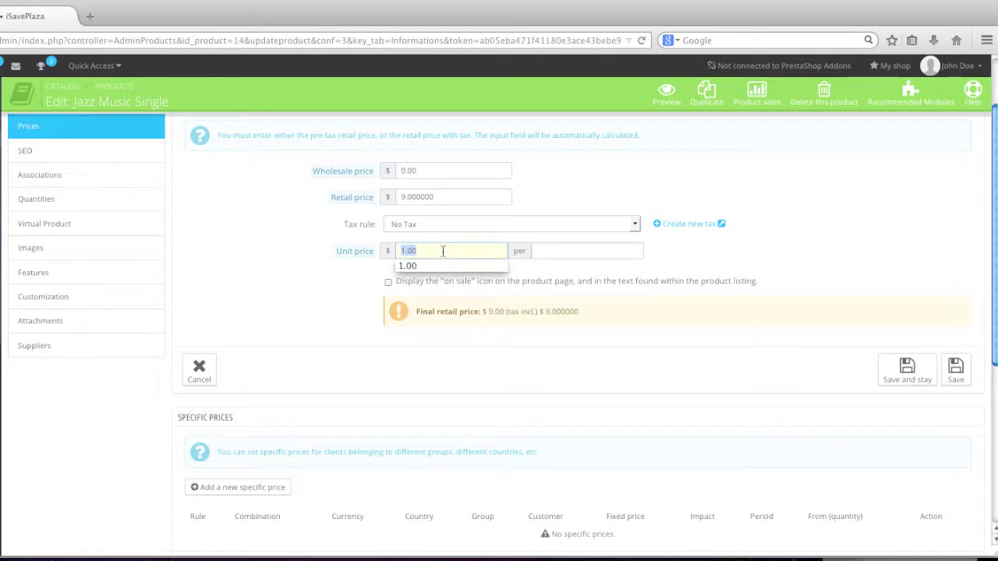
key("BackSpace")
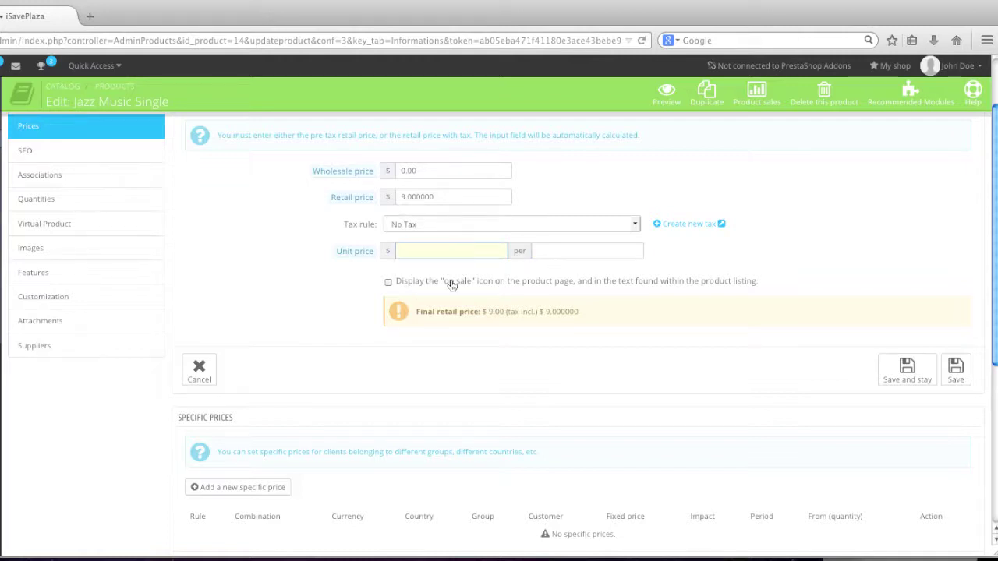
- Leave the "on sale" icon option off and save the pricing while staying in the product editor
left_click(358, 289)
left_click(388, 282)
left_click(388, 281)
left_click(895, 381)
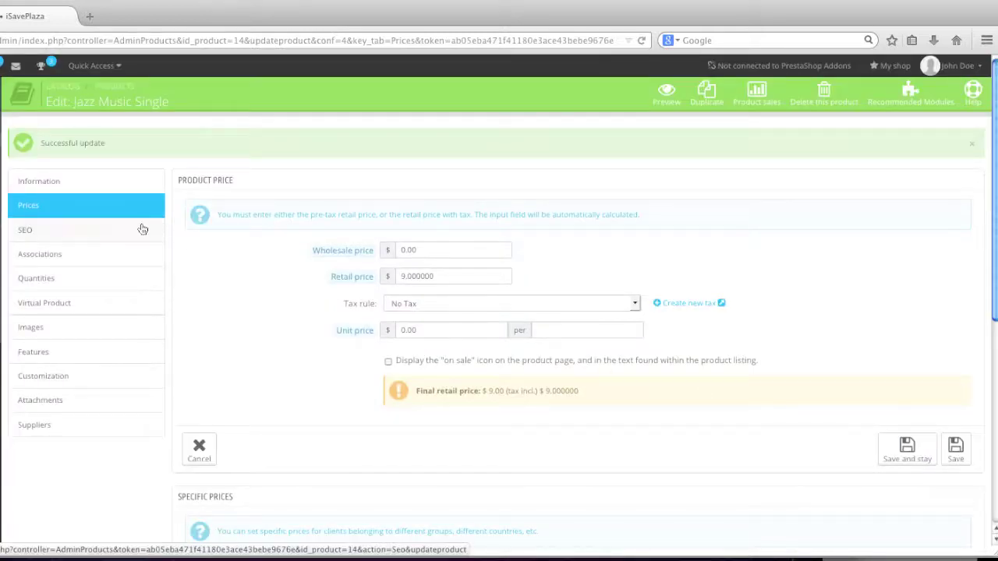
- Set the SEO meta description to "2014 jazz signle that's sweeping the nation by storm." and save while staying in the editor
left_click(130, 229)
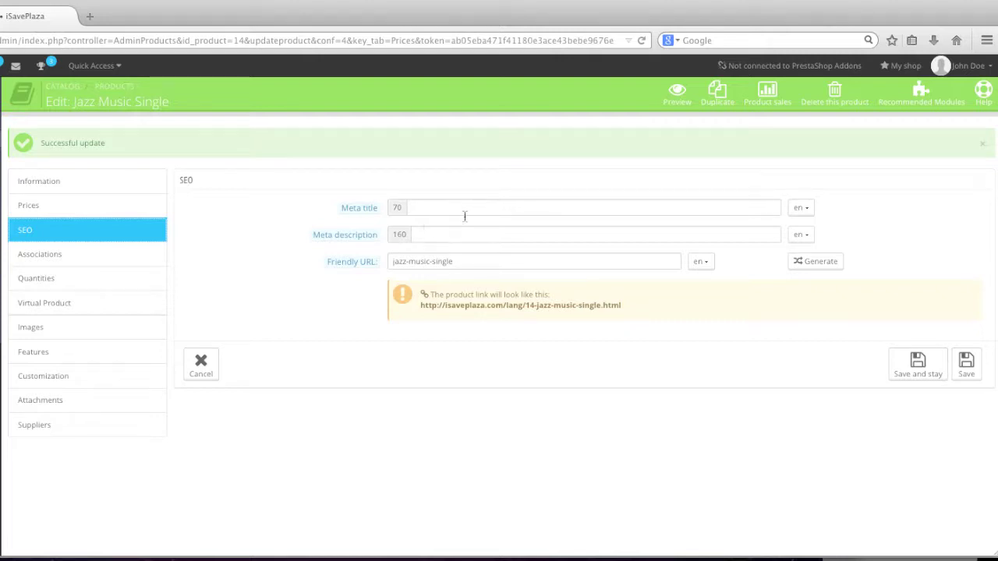
left_click(440, 234)
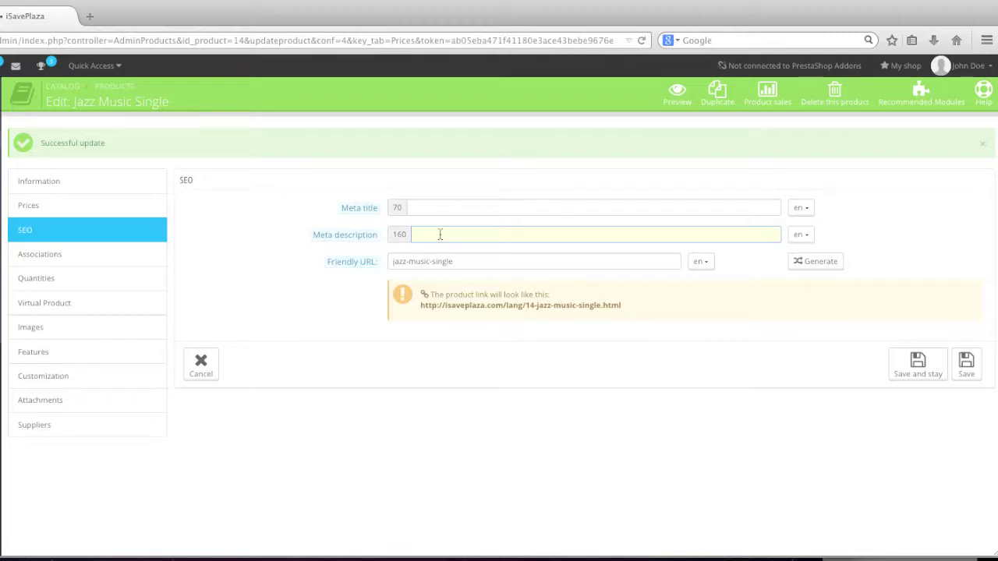
type("2014 jazz signle that's sweeping the nation by storm.")
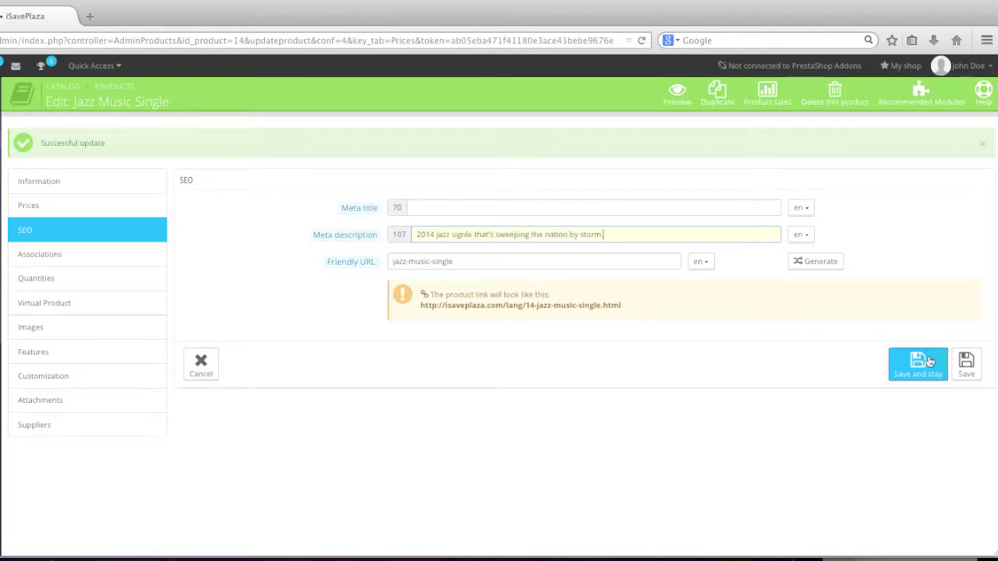
left_click(918, 370)
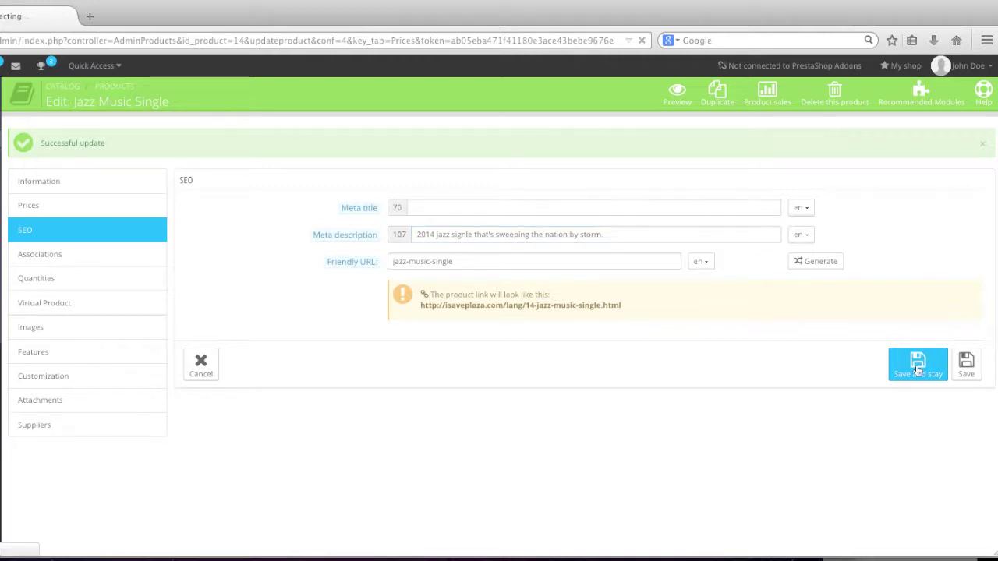
- Show the product's associations and expand the whole category tree
left_click(125, 252)
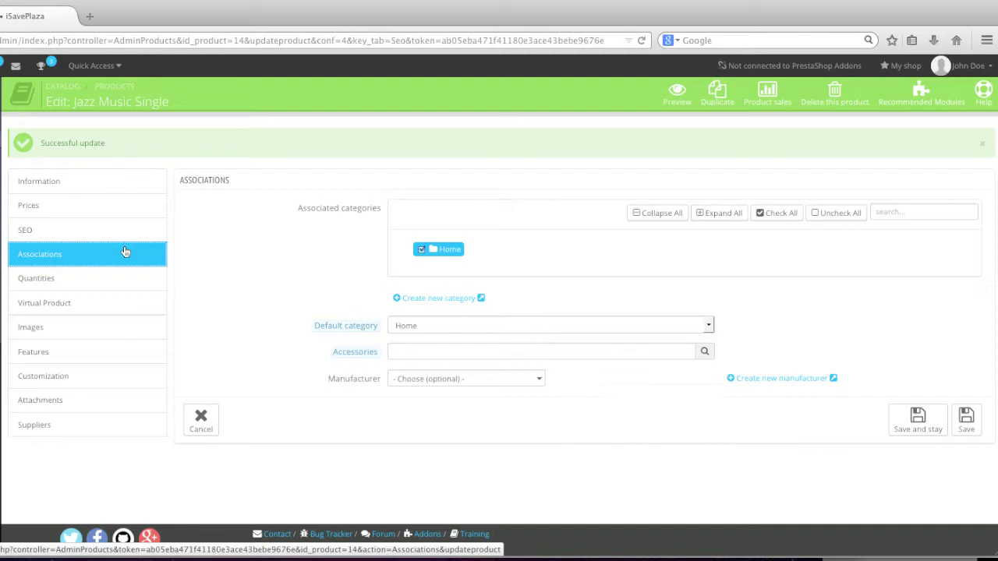
left_click(724, 216)
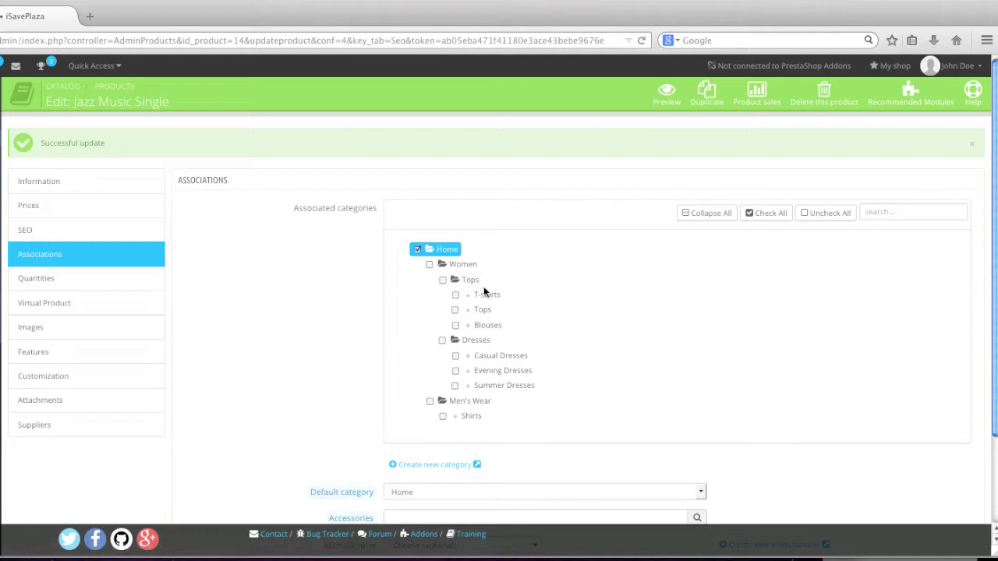
scroll(484, 290, "down", 2)
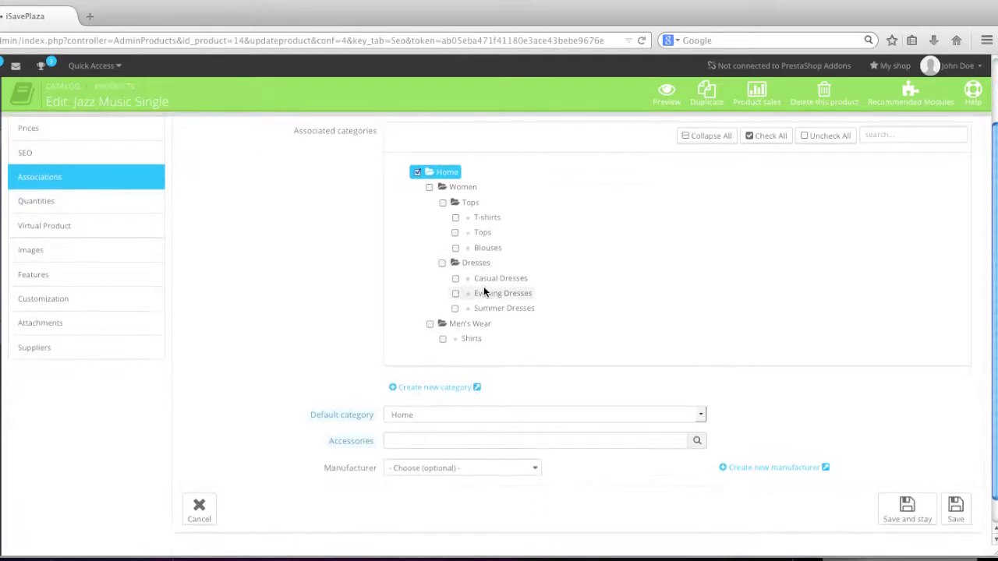
- Start a new category from the product's associations, discarding unsaved modifications, and name it "Downloads"
scroll(484, 290, "down", 1)
left_click(436, 373)
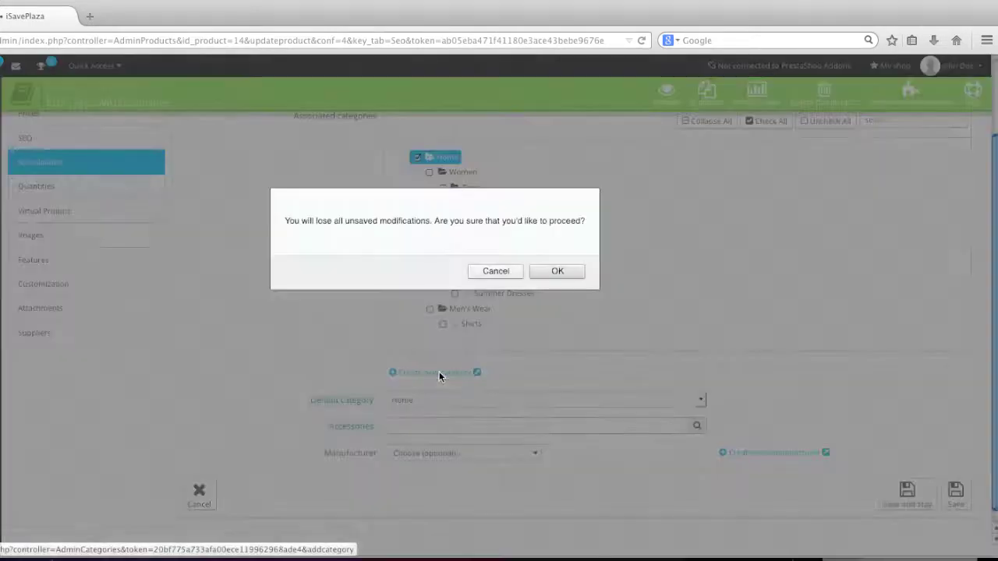
left_click(553, 270)
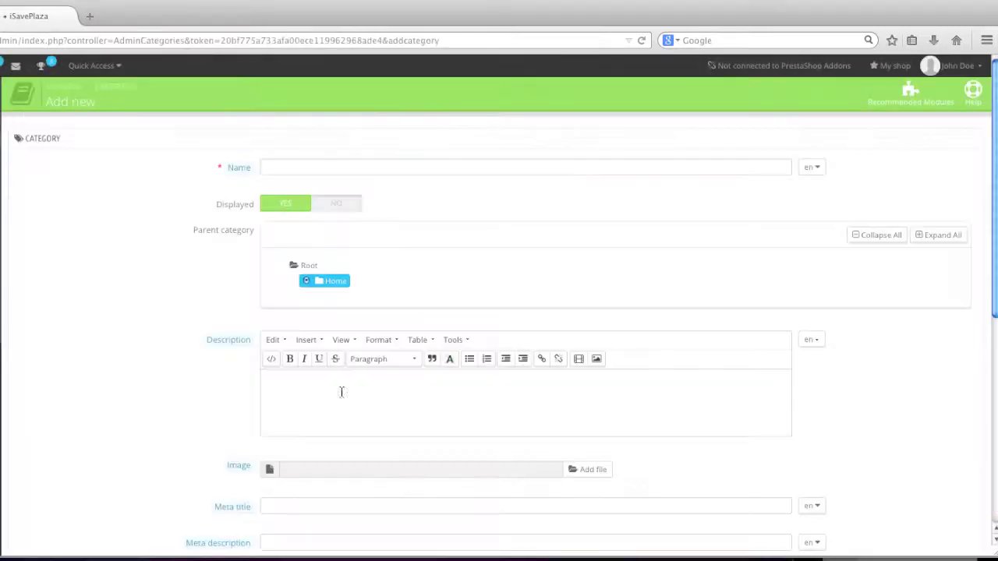
left_click(323, 172)
type("D")
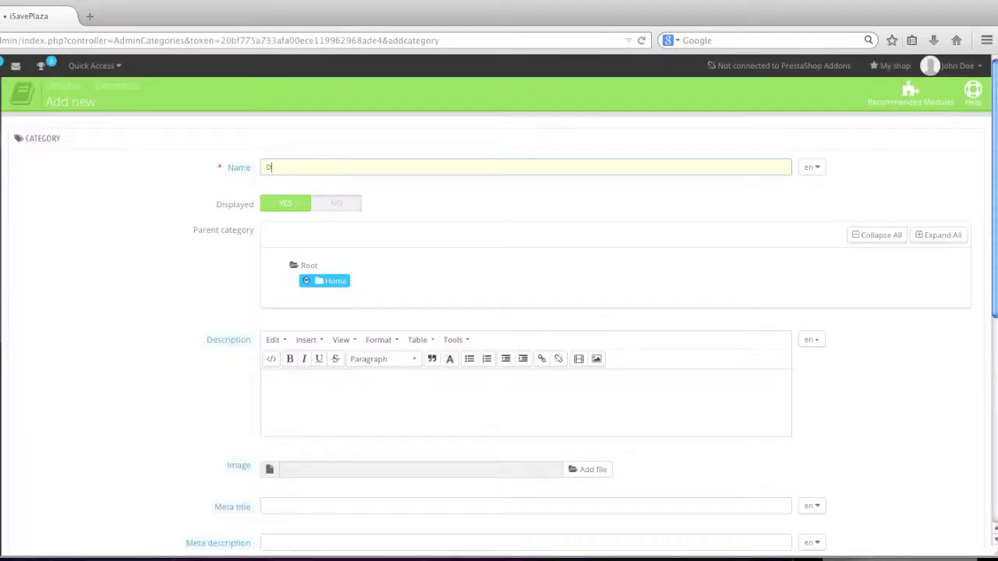
type("ownloads")
left_click(424, 218)
- Keep Home as the parent category and the default group access for the new category, and save it
scroll(421, 223, "down", 2)
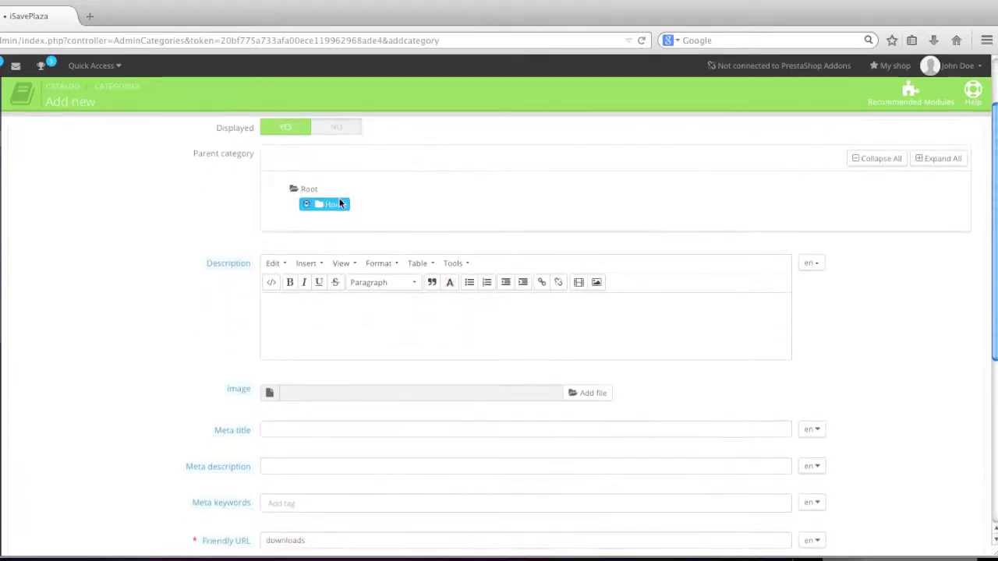
scroll(321, 258, "down", 3)
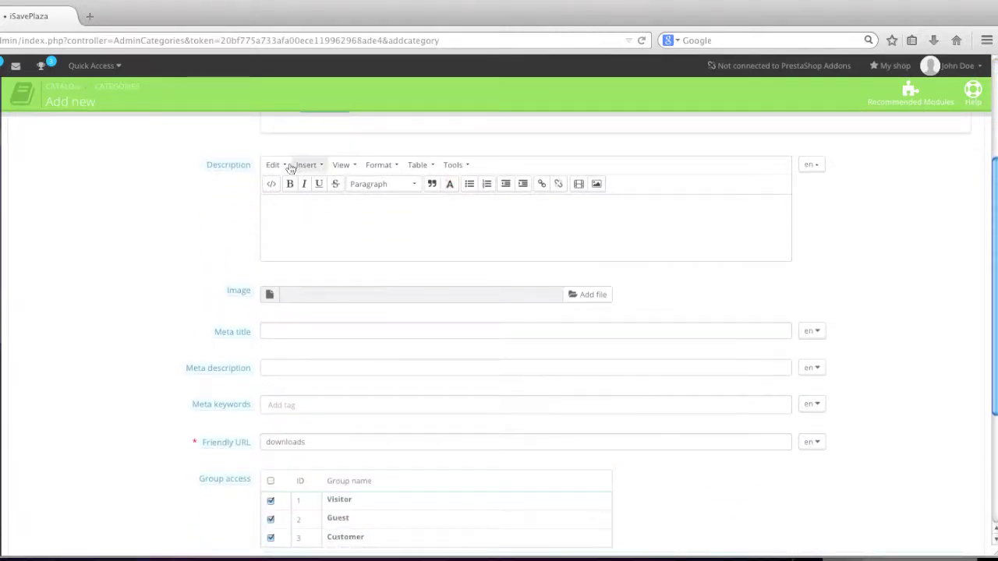
scroll(316, 273, "down", 3)
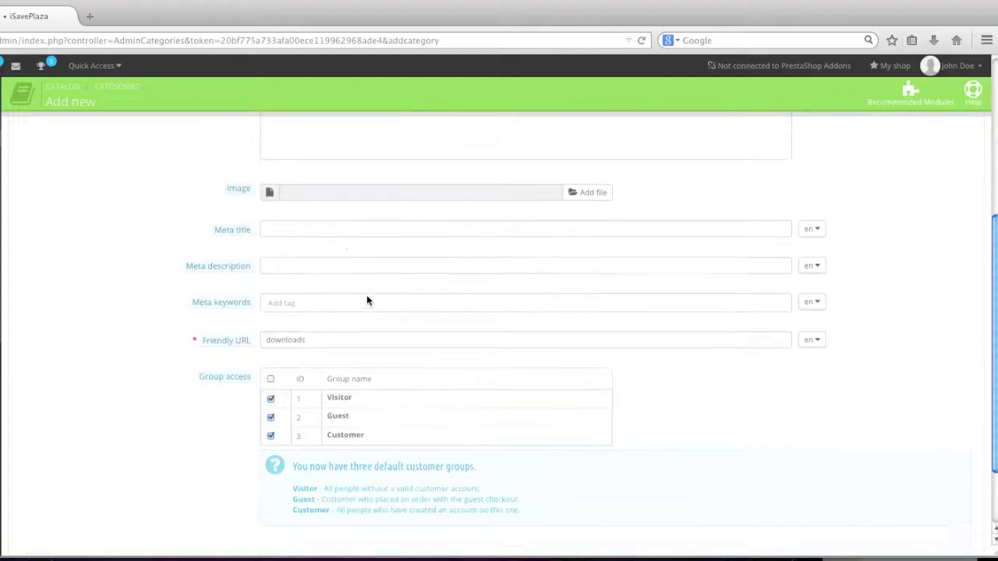
scroll(367, 299, "down", 3)
left_click(964, 488)
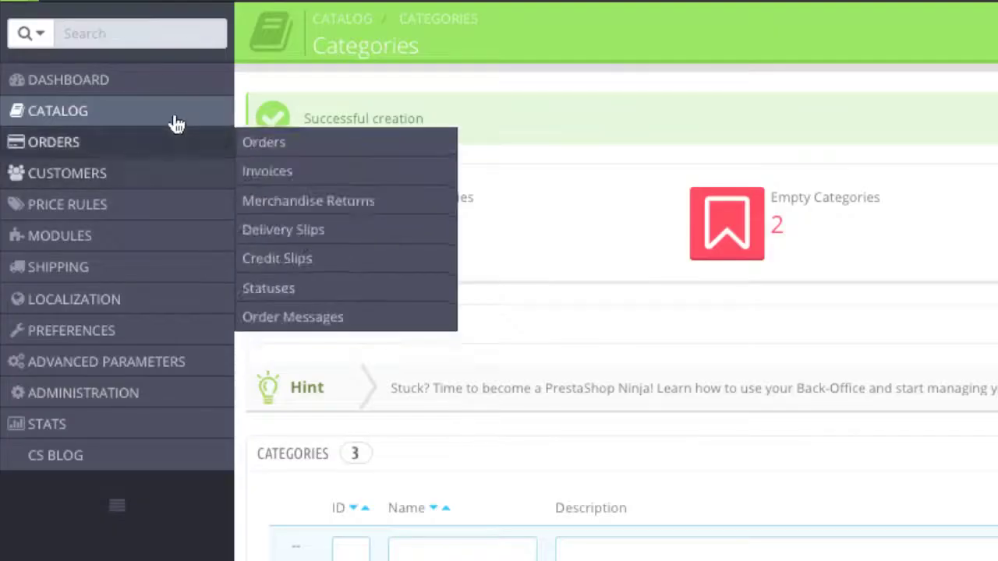
- Return to the catalog's product list and reopen Jazz Music Single for editing
mouse_move(176, 125)
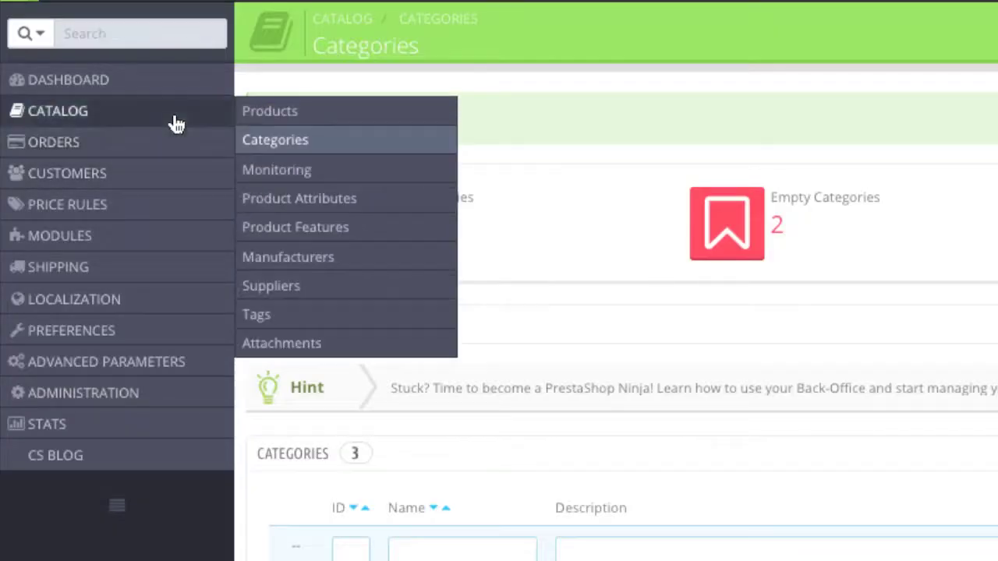
left_click(286, 121)
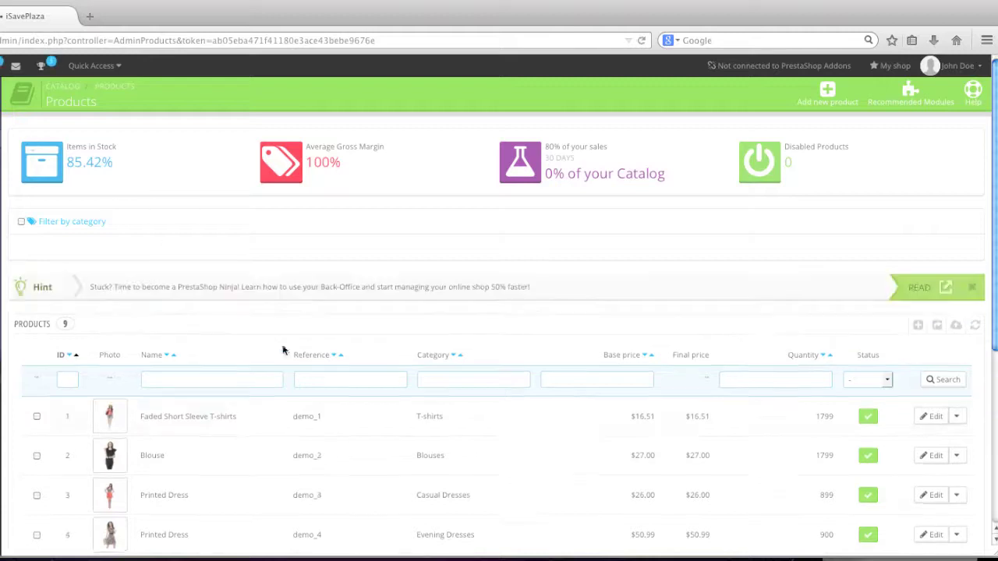
scroll(351, 396, "down", 5)
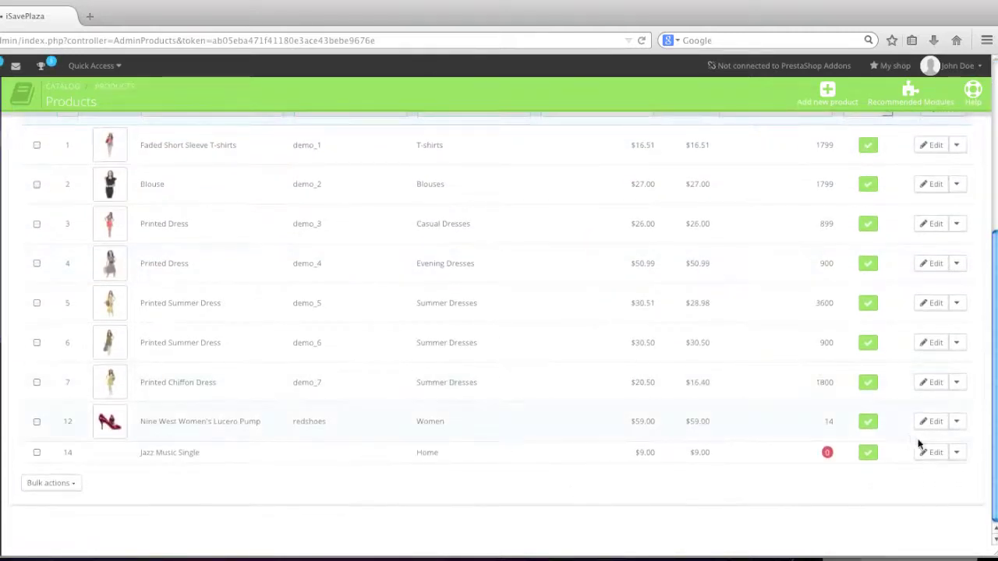
left_click(928, 453)
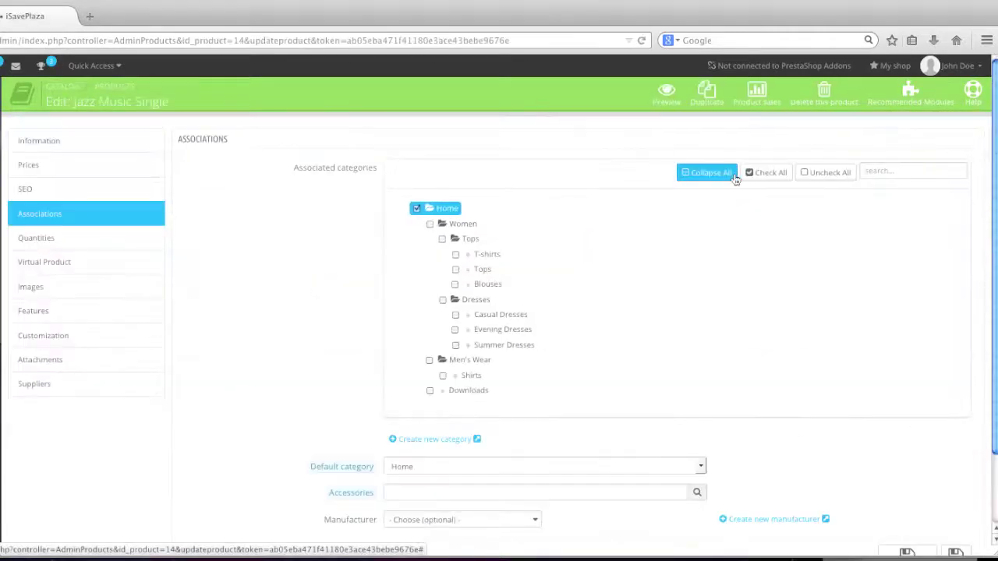
- Associate the product with the Downloads category, make Downloads its default category, and save while staying in the editor
left_click(430, 389)
scroll(547, 403, "down", 2)
left_click(491, 390)
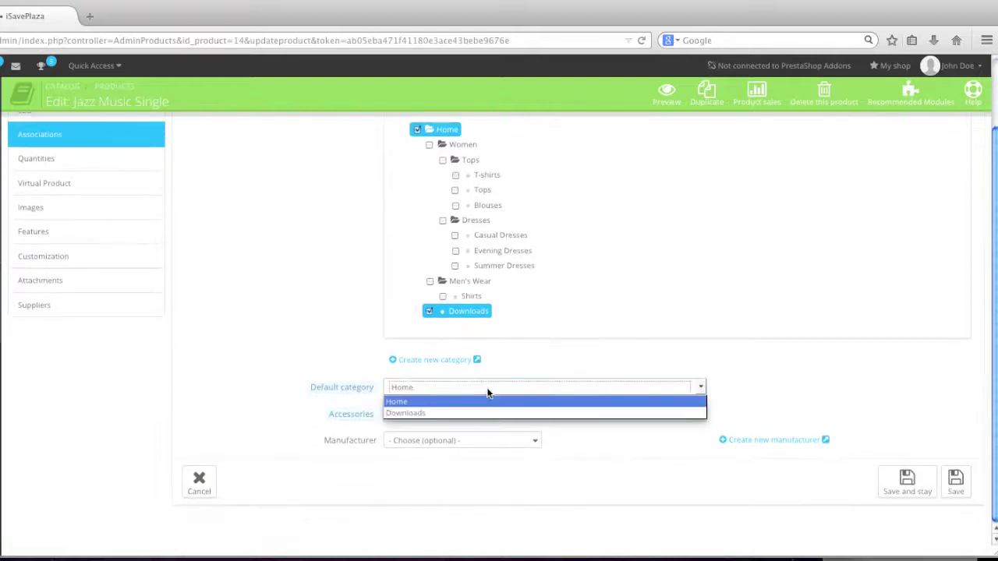
left_click(482, 414)
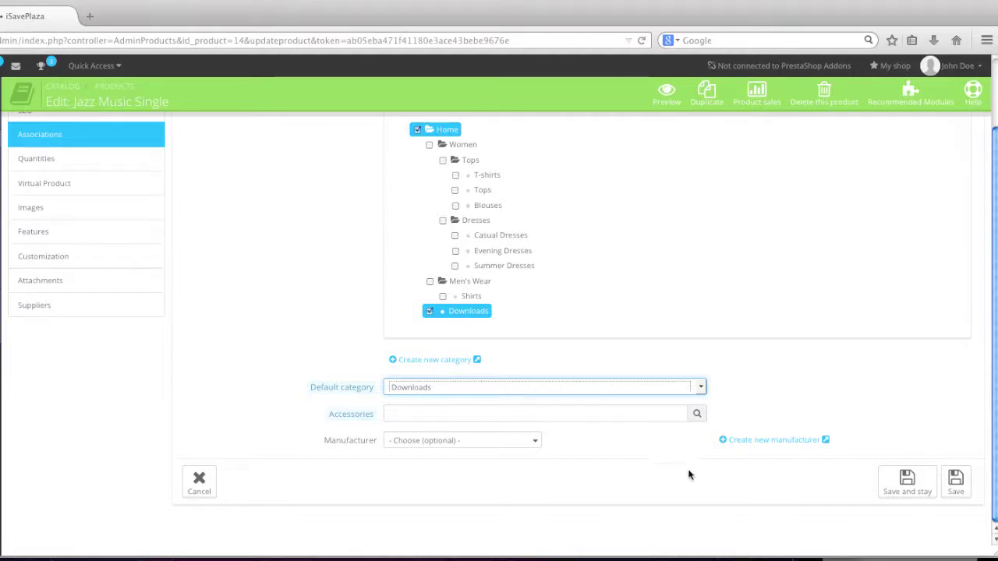
left_click(895, 493)
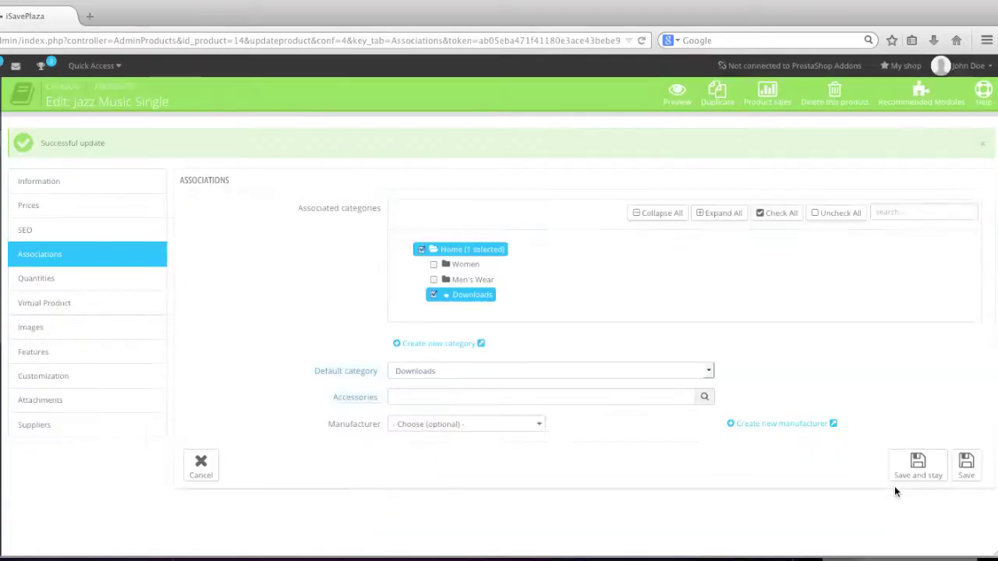
- Set the product's available quantity to 100000000 and save while staying in the editor
left_click(82, 281)
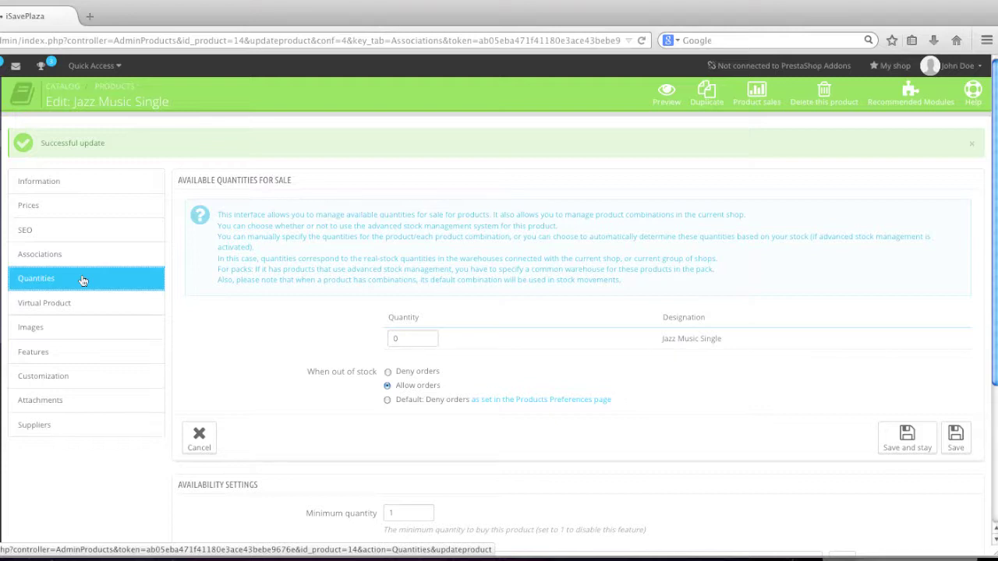
double_click(402, 338)
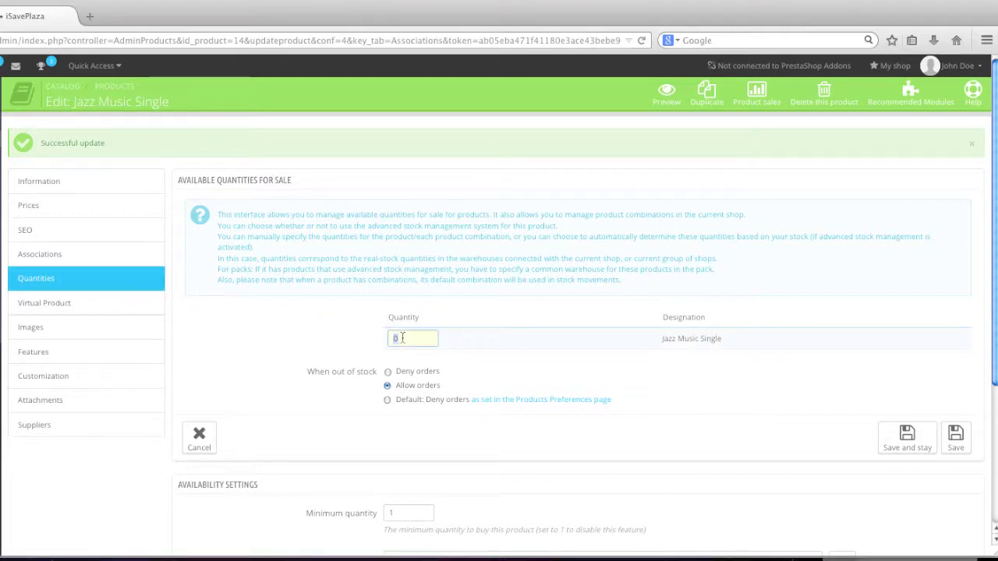
type("100000000")
scroll(503, 358, "down", 5)
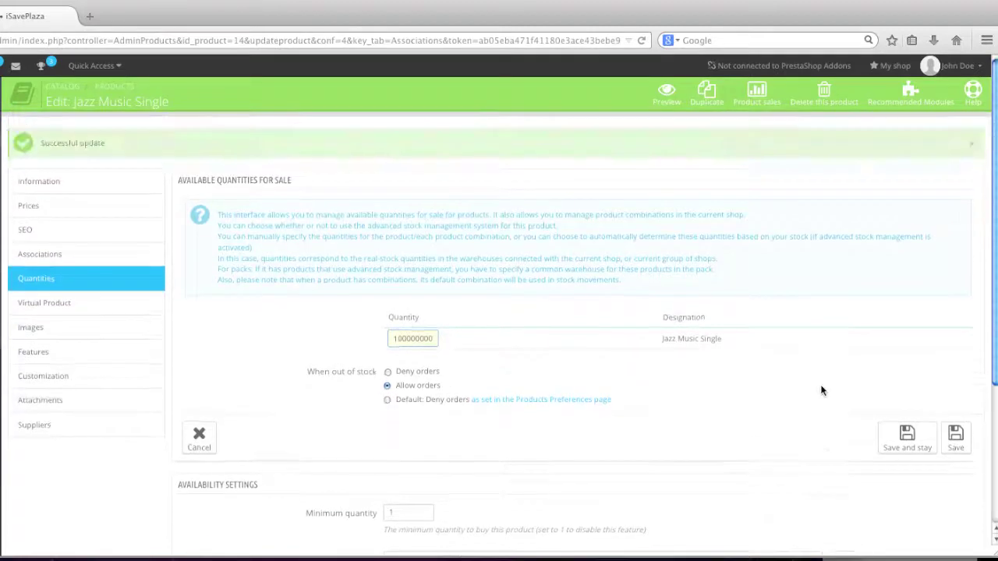
left_click(905, 444)
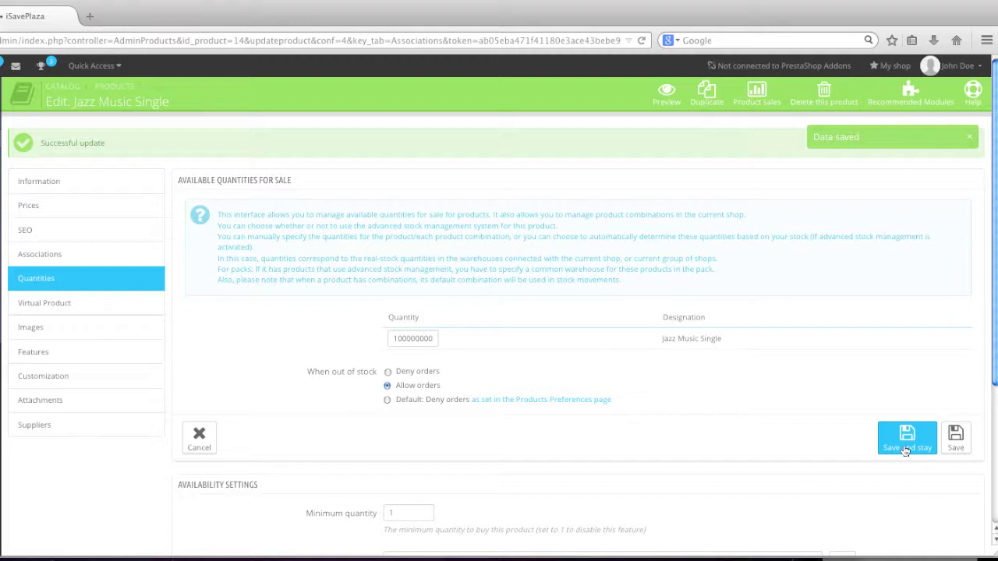
- Set the virtual product to have an associated file and attach jazz_music.mp4 from the downloads folder
left_click(119, 309)
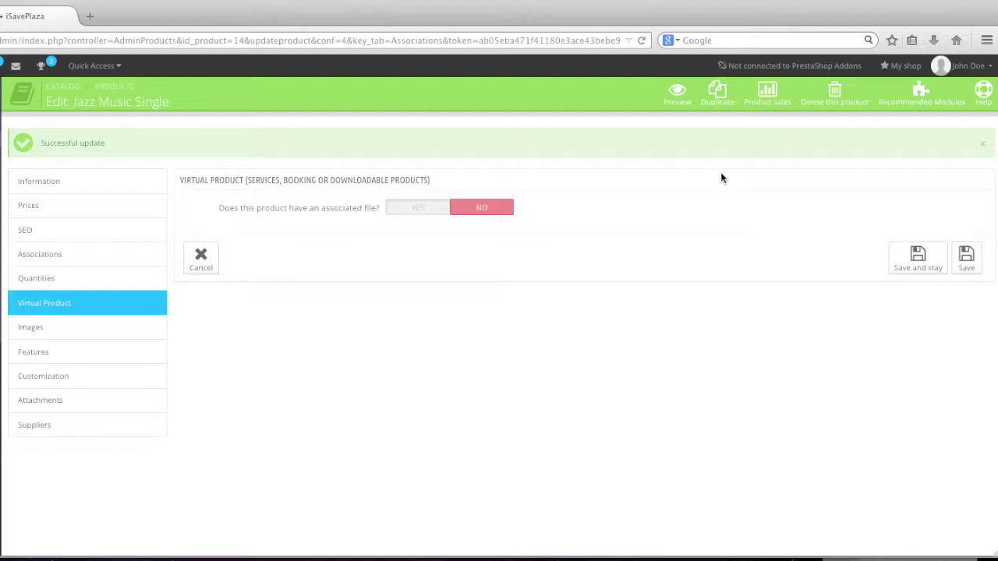
left_click(408, 211)
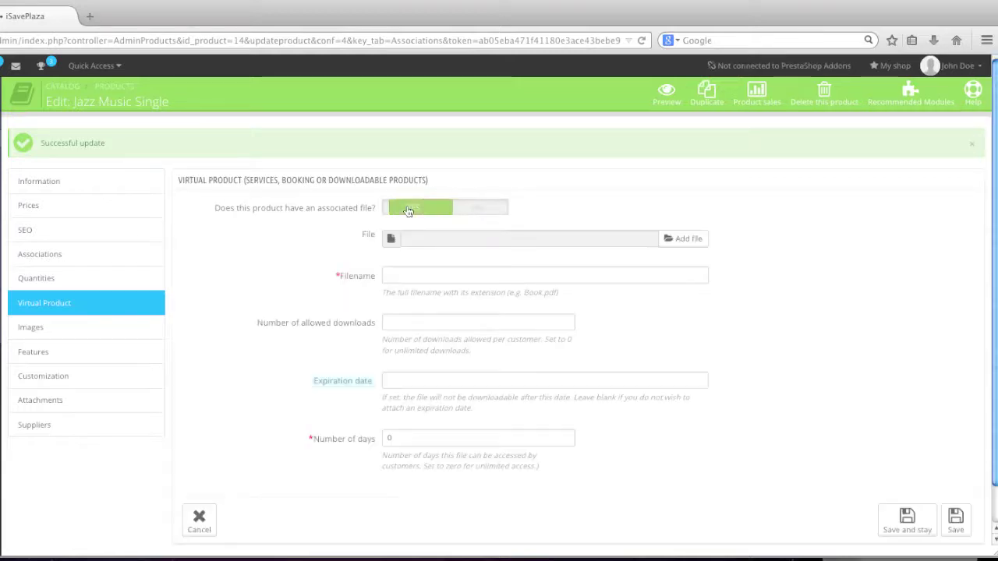
left_click(683, 238)
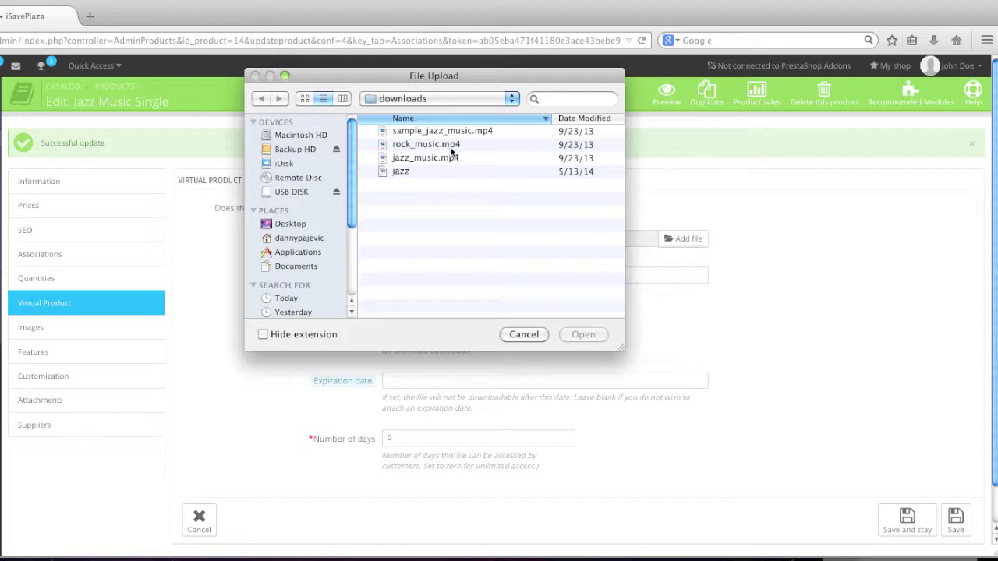
double_click(449, 158)
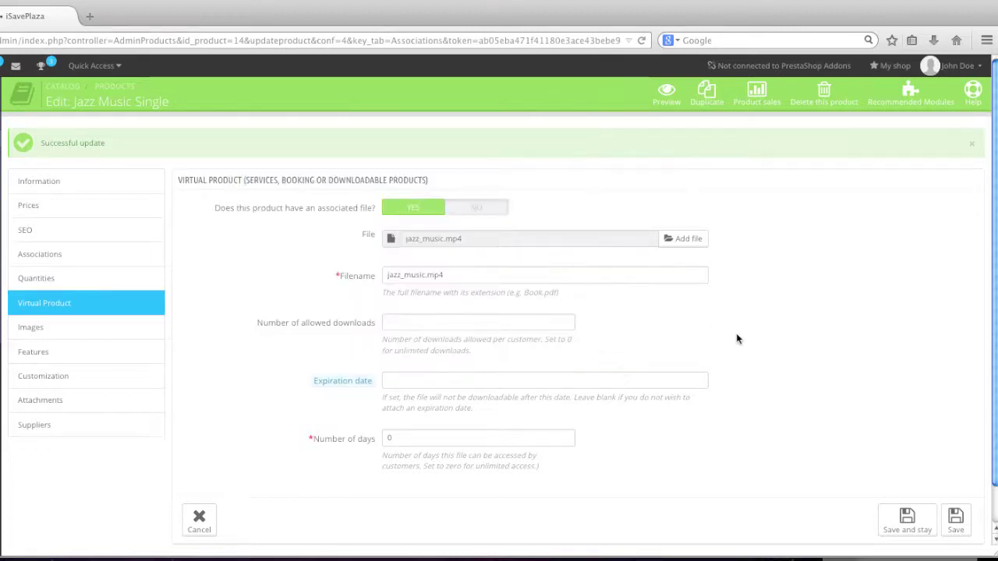
- Set the number of allowed downloads to 0, leave the expiration date blank, and save the virtual product while staying in the editor
scroll(751, 346, "down", 2)
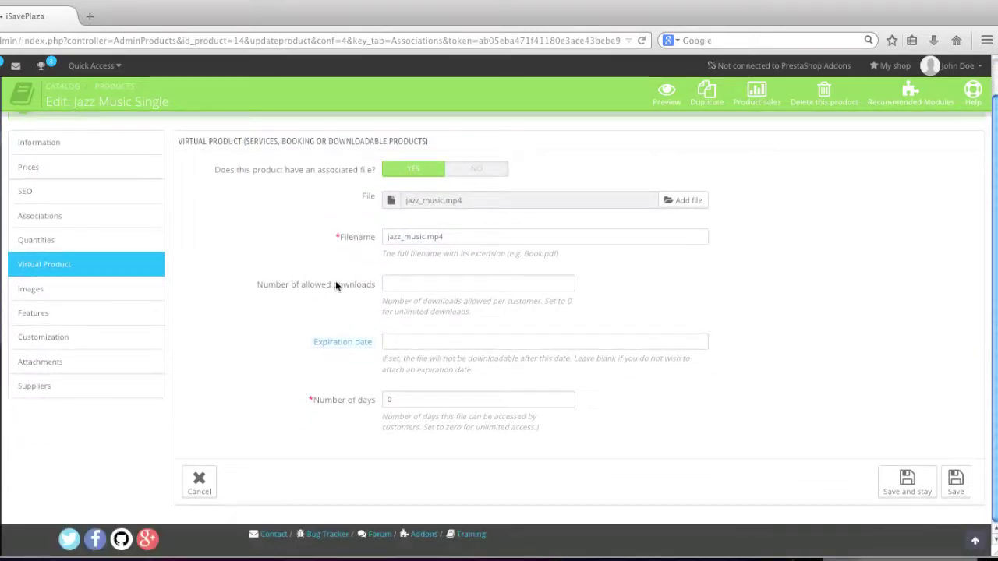
left_click(397, 284)
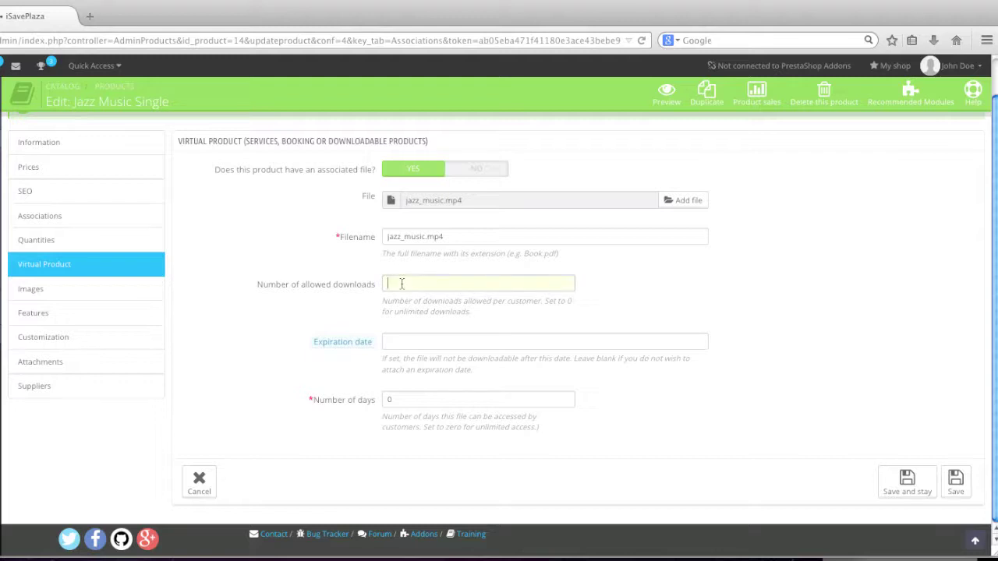
left_click(402, 284)
type("0")
left_click(396, 342)
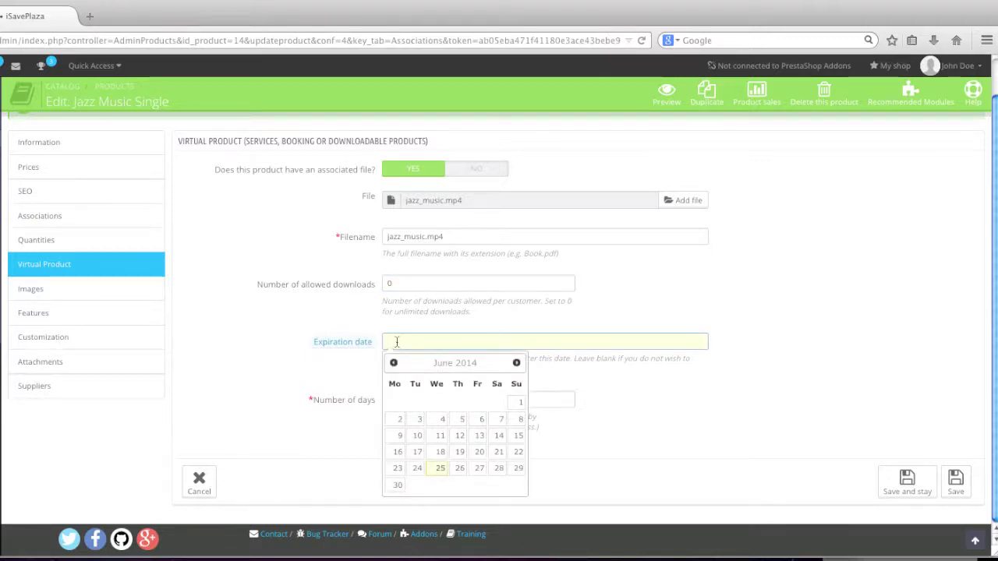
left_click(343, 317)
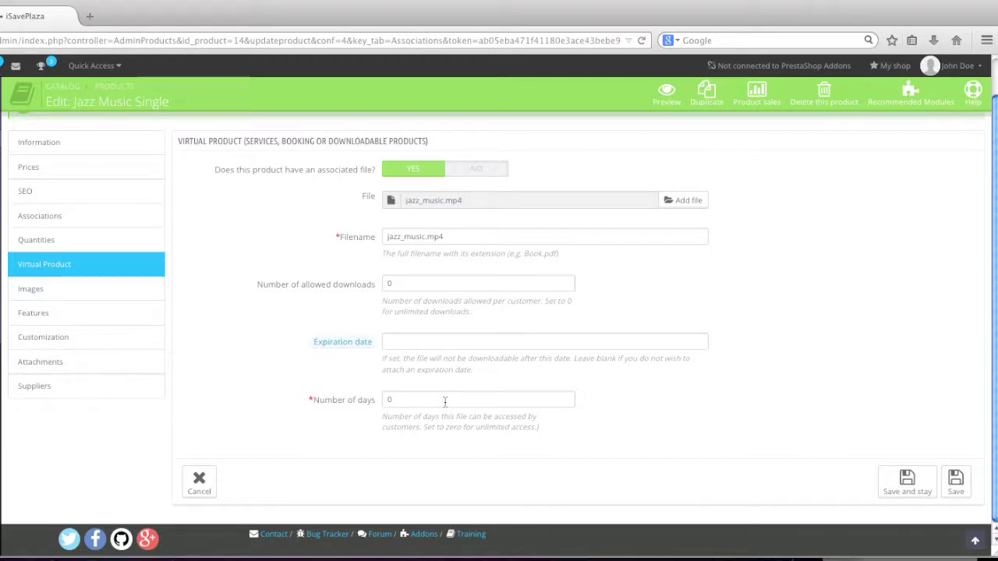
left_click(893, 483)
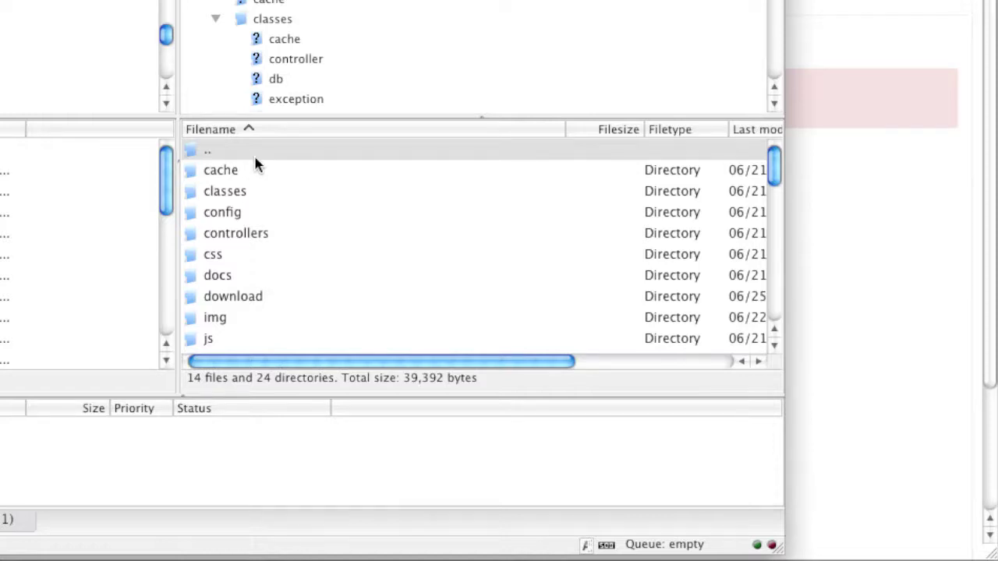
- In FileZilla, go into the server's classes directory and open Uploader.php for viewing and editing
double_click(257, 193)
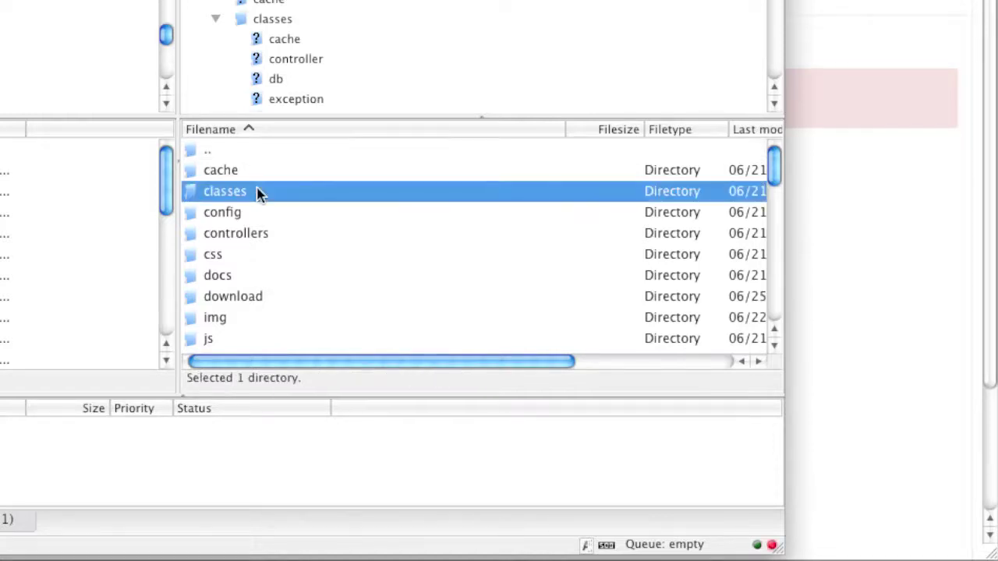
scroll(346, 200, "down", 10)
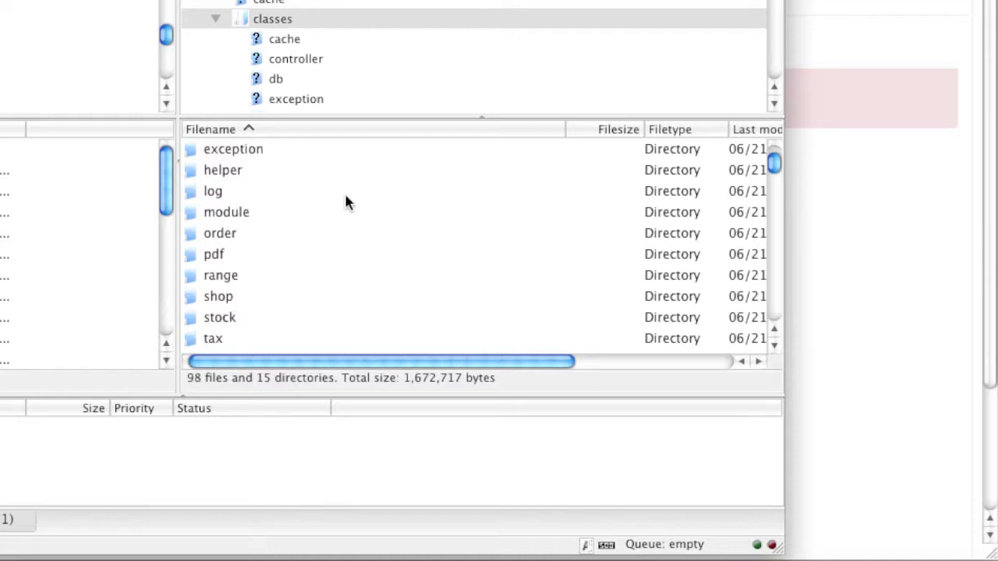
scroll(347, 200, "down", 20)
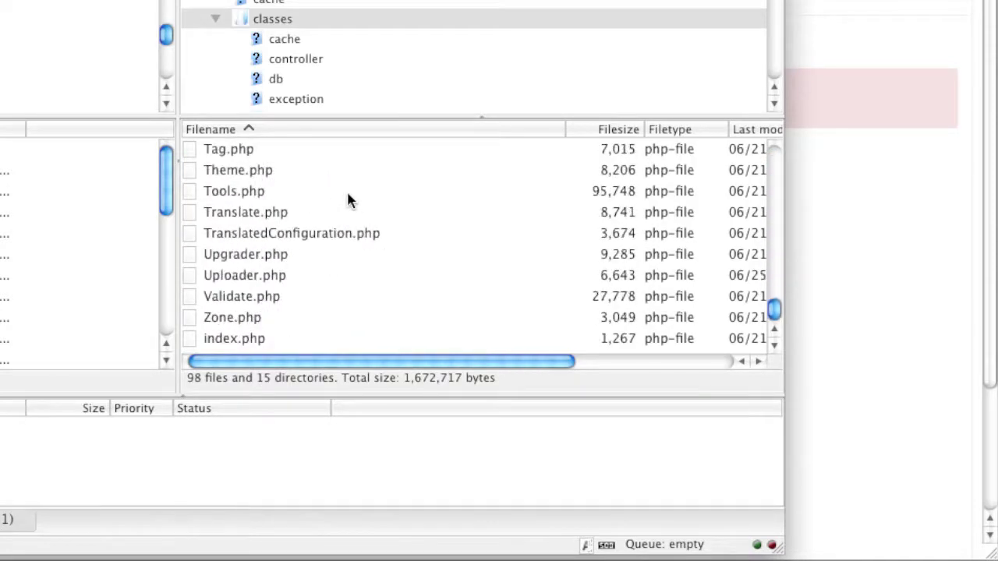
left_click(258, 278)
right_click(271, 281)
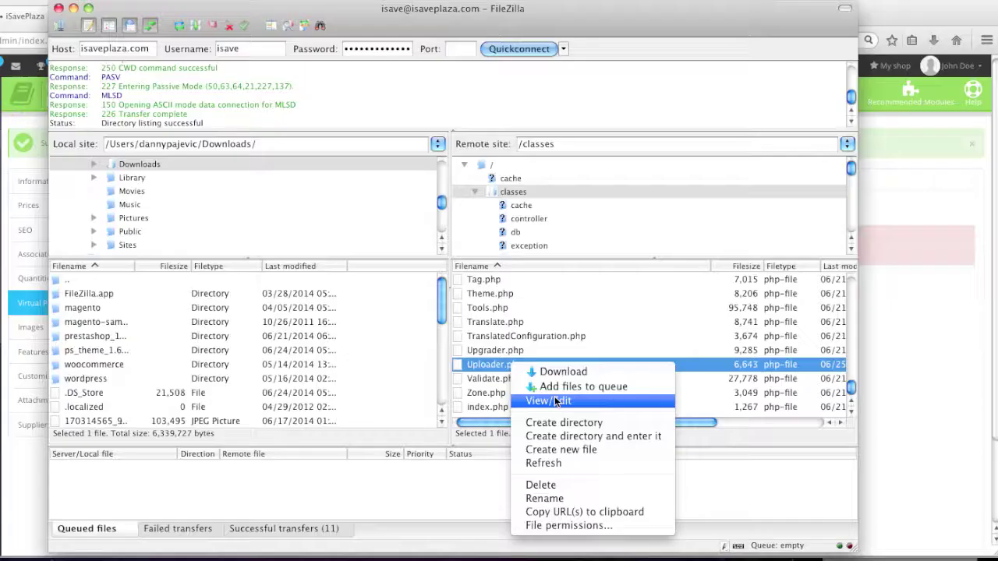
left_click(334, 328)
- Copy the number assigned to the DEFAULT_MAX_SIZE constant in Uploader.php
left_click_drag(296, 76, 500, 114)
scroll(465, 215, "down", 5)
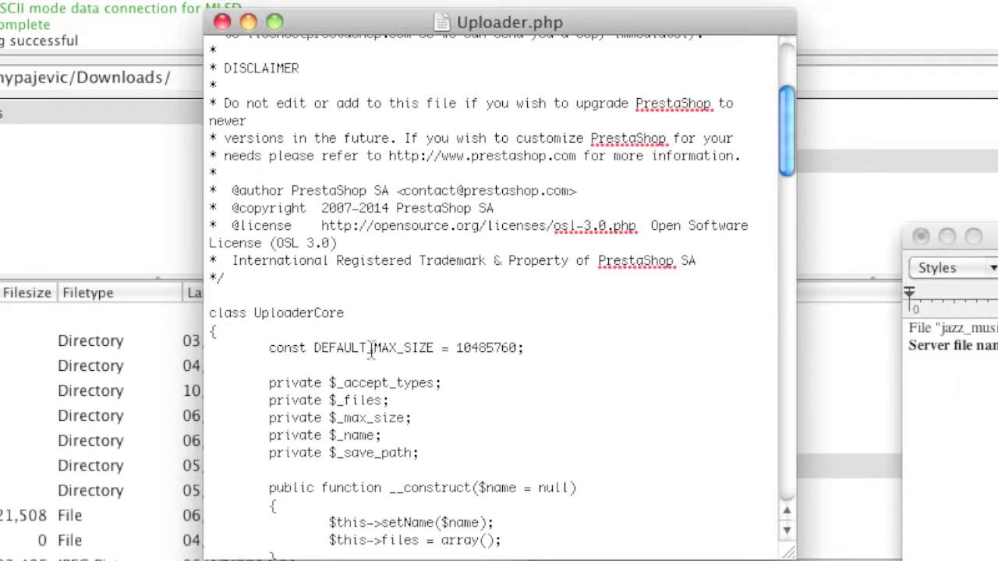
double_click(484, 347)
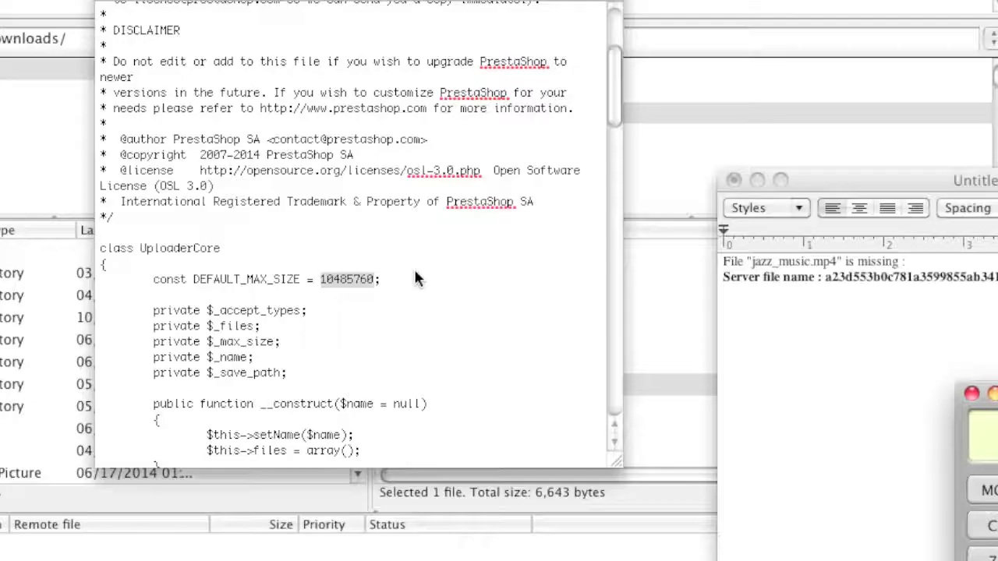
right_click(433, 298)
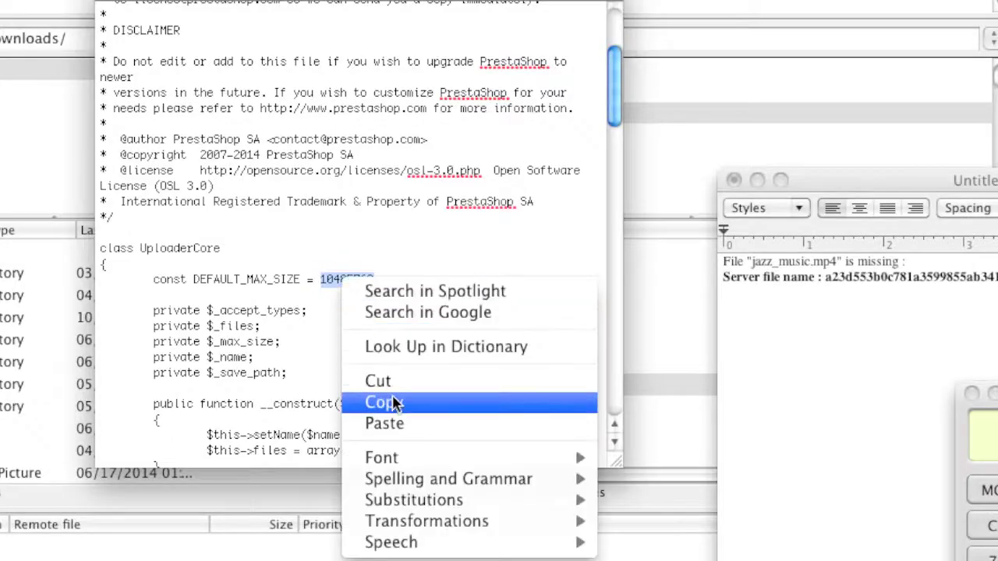
left_click(437, 403)
- Switch to Calculator and multiply the copied maximum size by 3
left_click(844, 354)
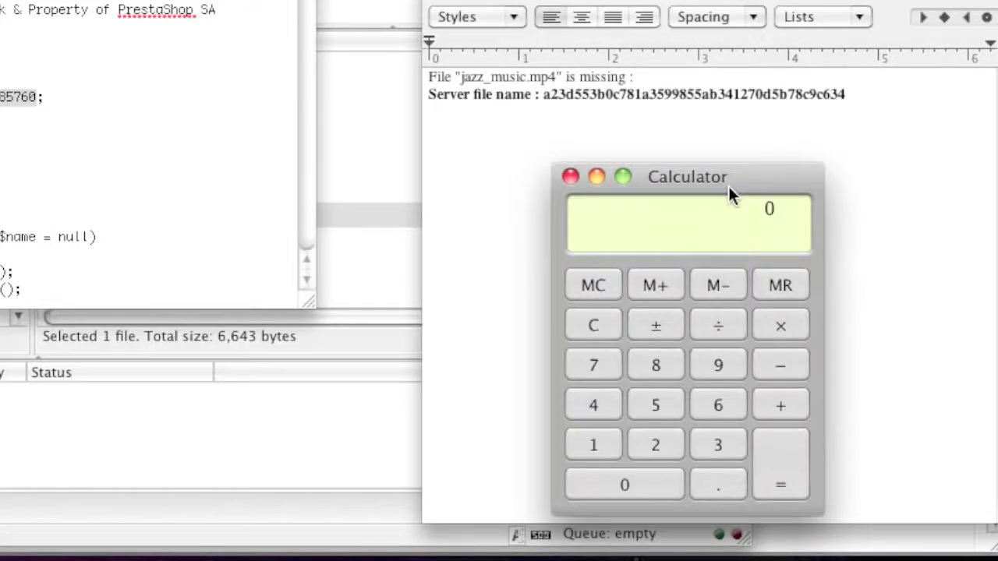
key("super+v")
left_click(770, 323)
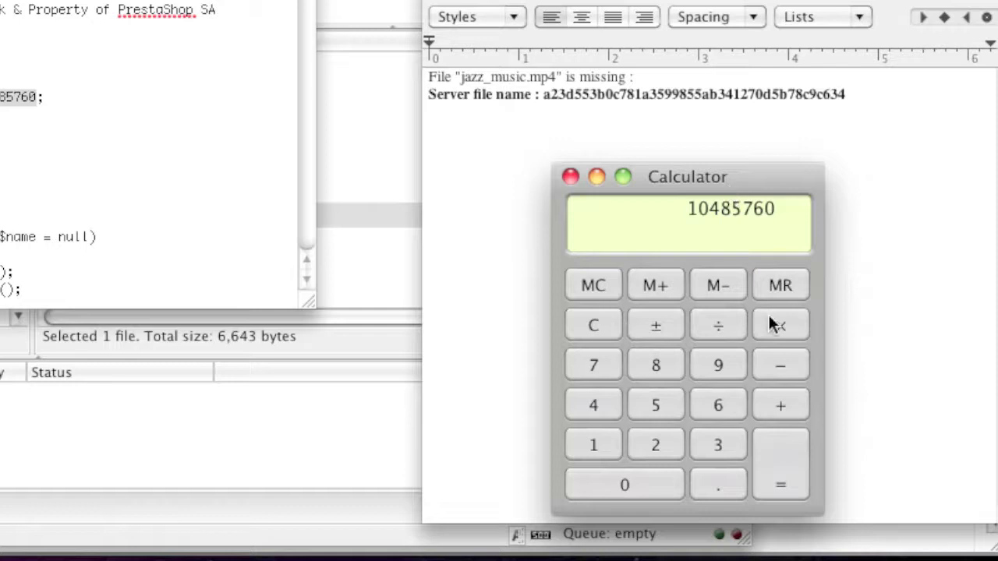
left_click(717, 451)
left_click(764, 456)
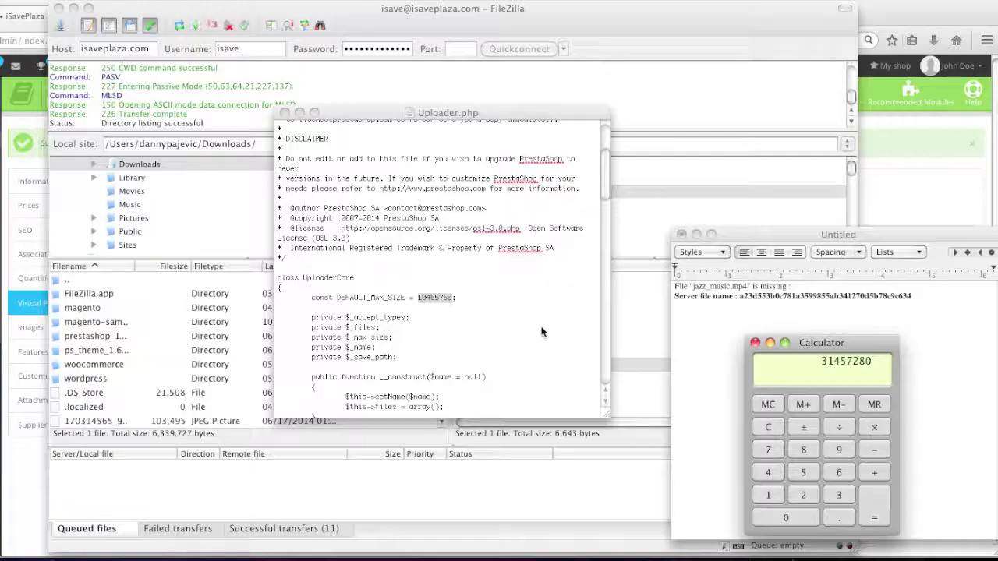
- Set DEFAULT_MAX_SIZE in Uploader.php to 31457280 and upload the saved file back to the server
left_click(29, 100)
key("super+v")
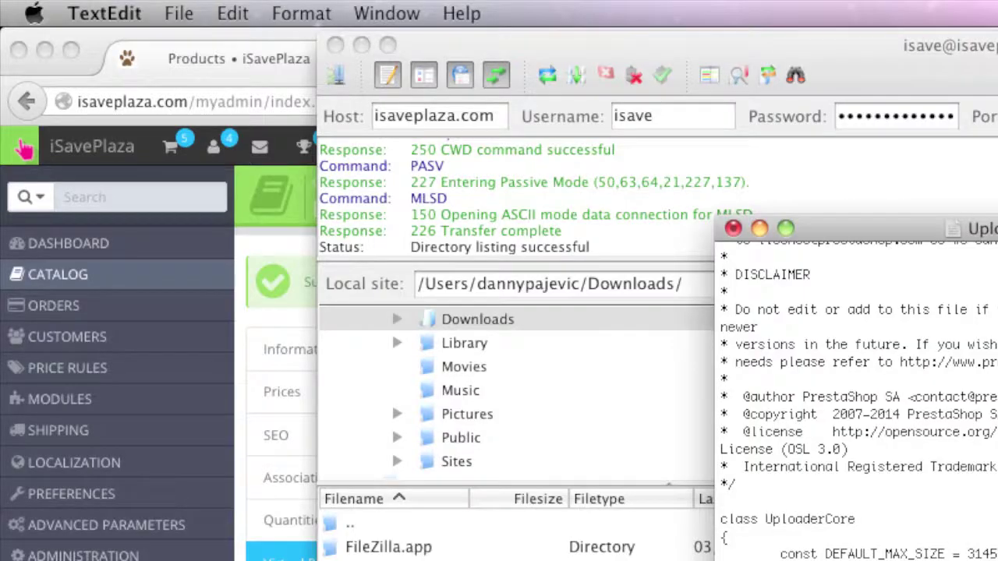
left_click(181, 13)
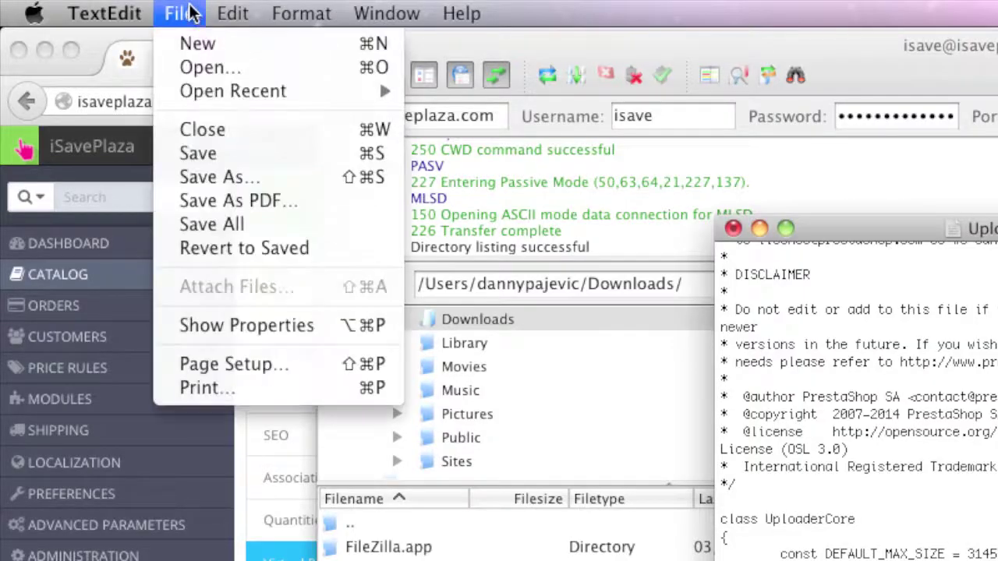
left_click(267, 159)
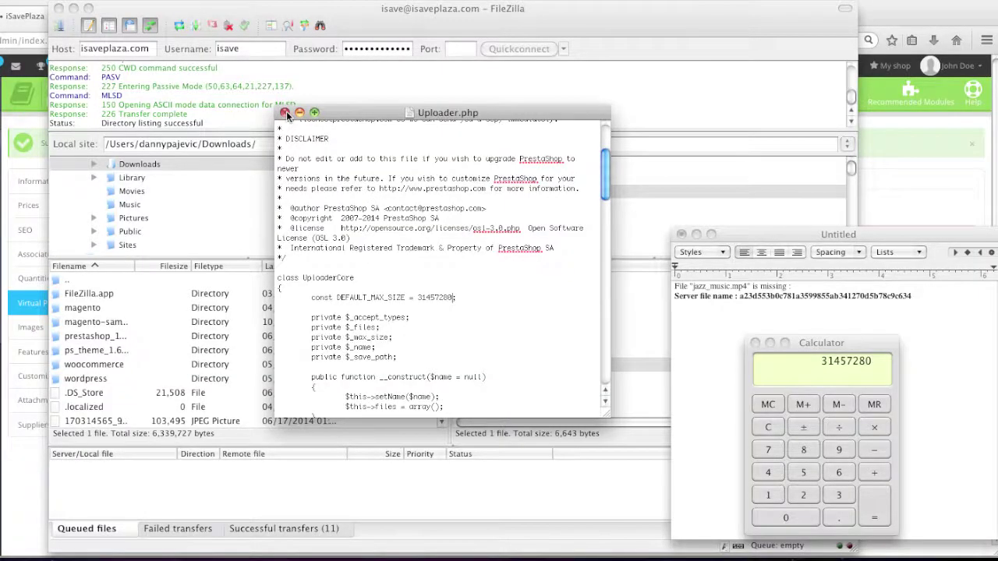
left_click(286, 115)
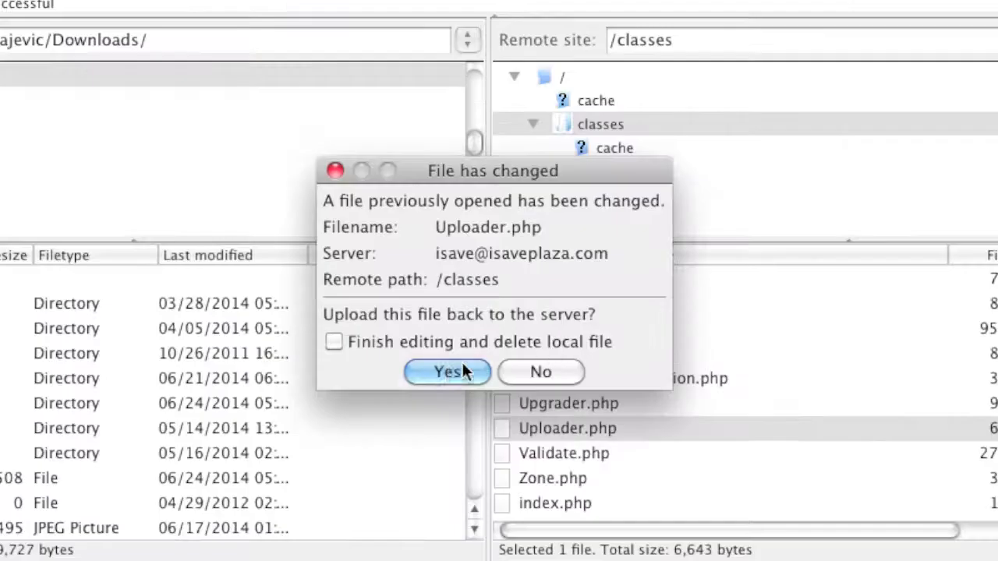
left_click(449, 368)
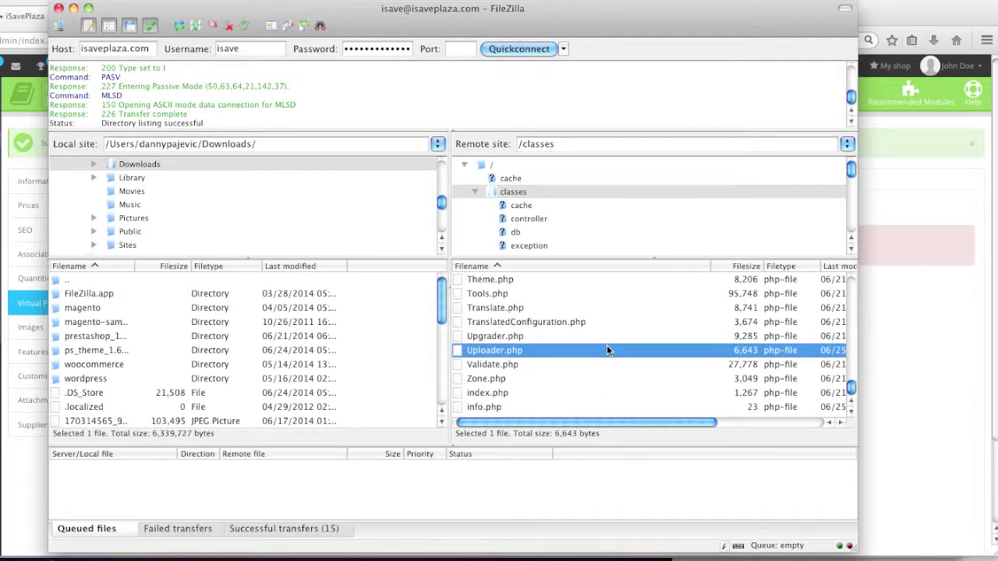
- Bring up the prestashop_ini notes, and create an empty file info.php in the server's root directory with FileZilla
left_click(560, 558)
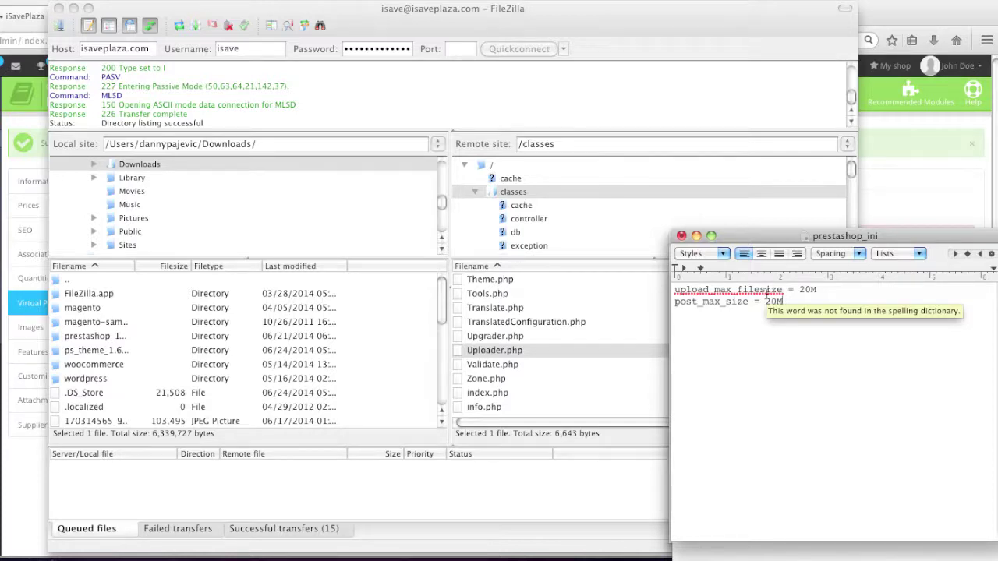
left_click(596, 346)
scroll(616, 354, "up", 10)
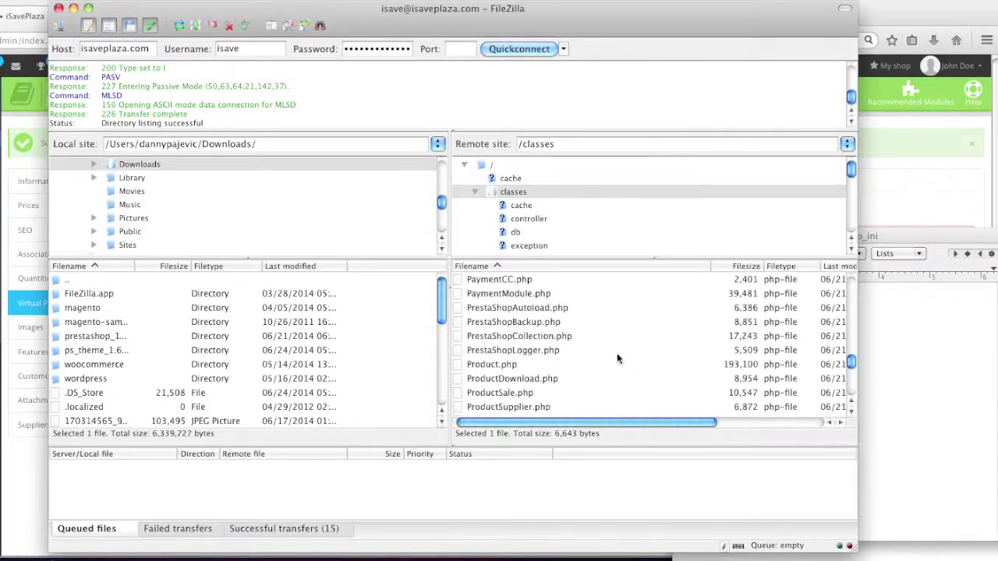
scroll(617, 358, "up", 15)
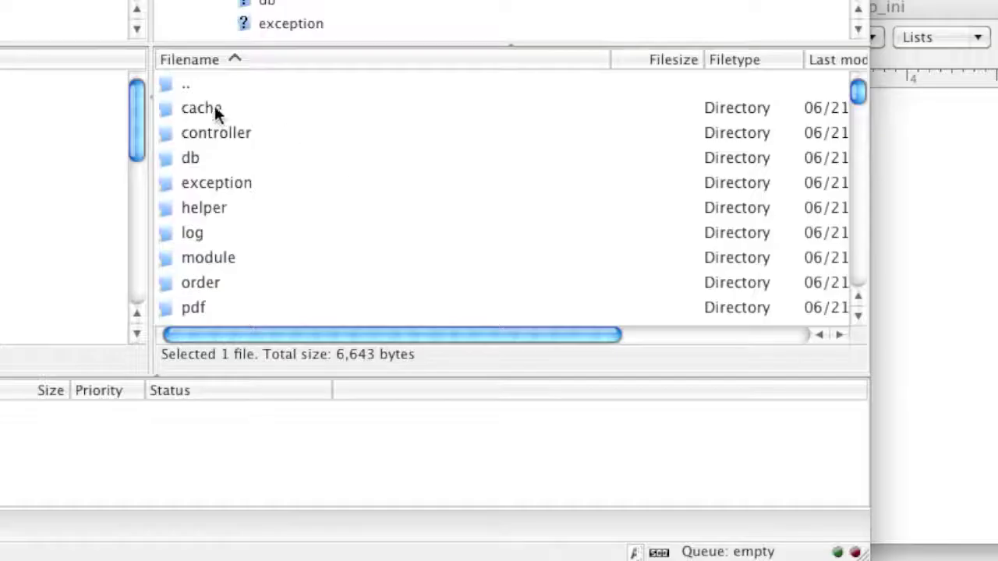
double_click(169, 85)
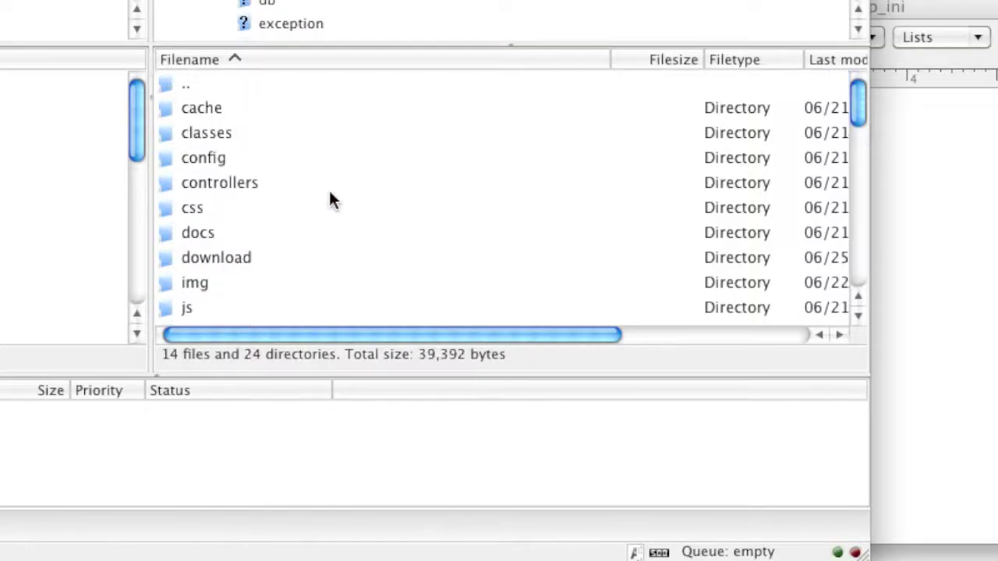
right_click(167, 86)
left_click(244, 226)
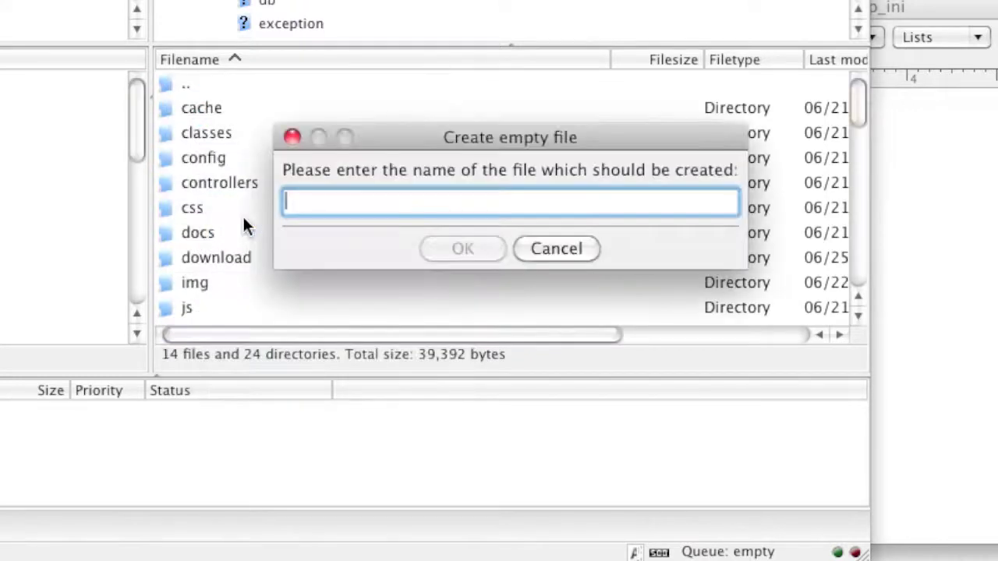
type("info.php")
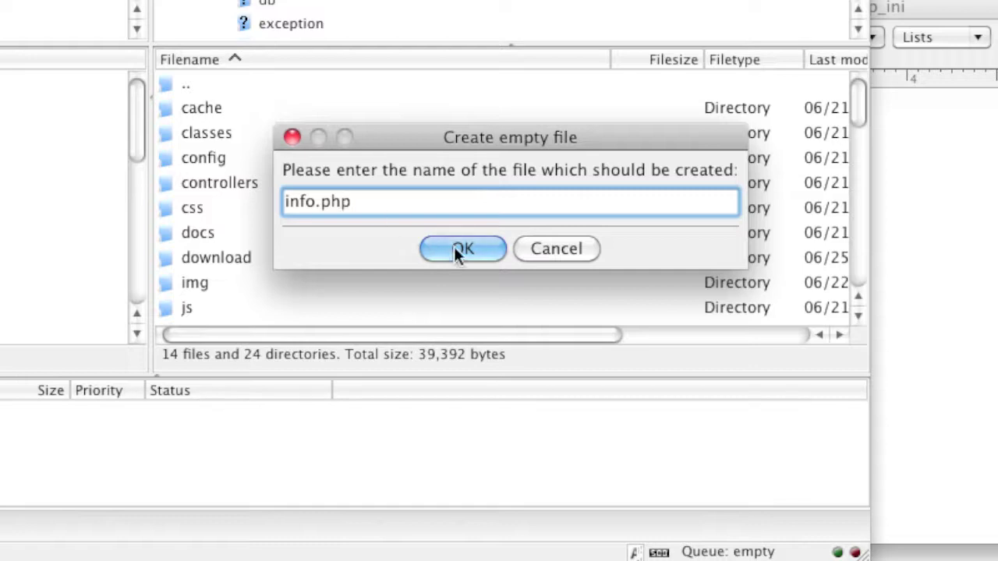
left_click(459, 248)
- Reopen the local copy of info.php for editing, give it the line <?php echo phpinfo();?> and close it
scroll(481, 253, "down", 10)
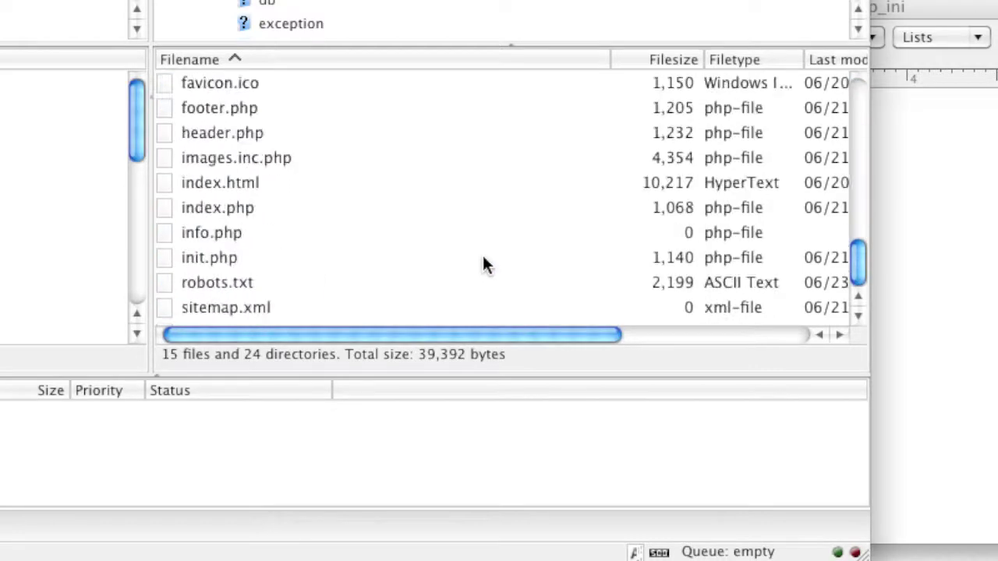
right_click(226, 230)
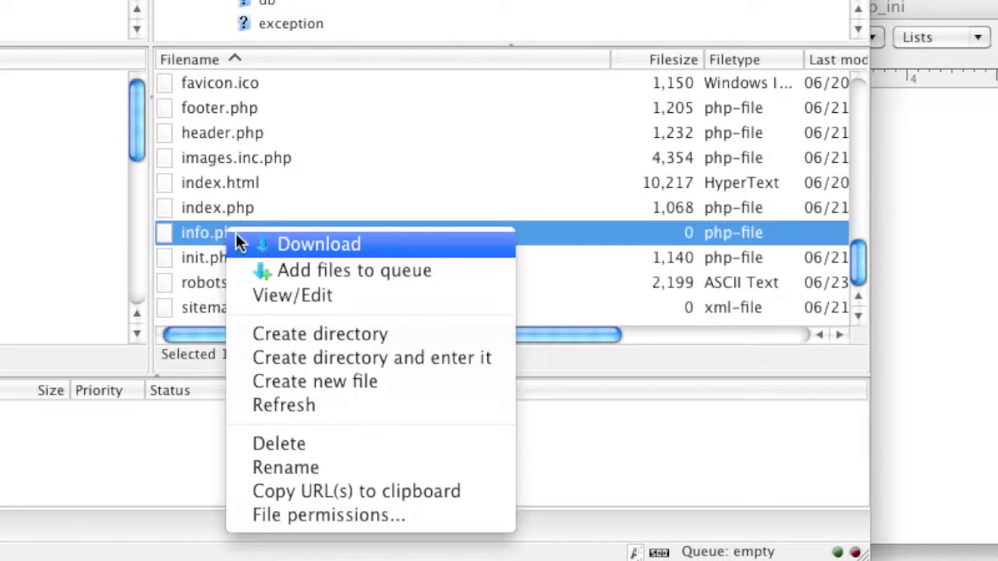
left_click(287, 290)
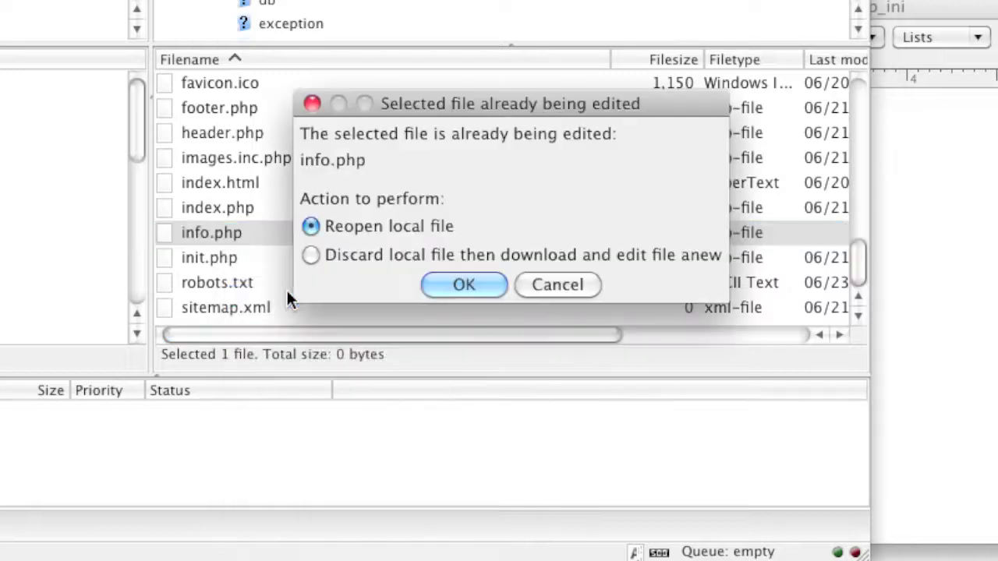
left_click(446, 282)
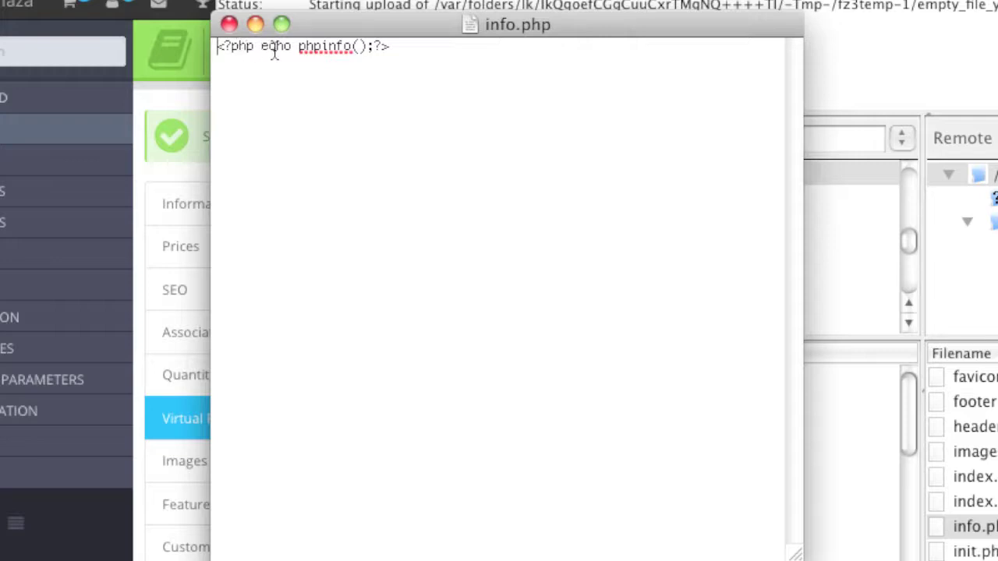
left_click(370, 47)
type(";")
key("super+Up")
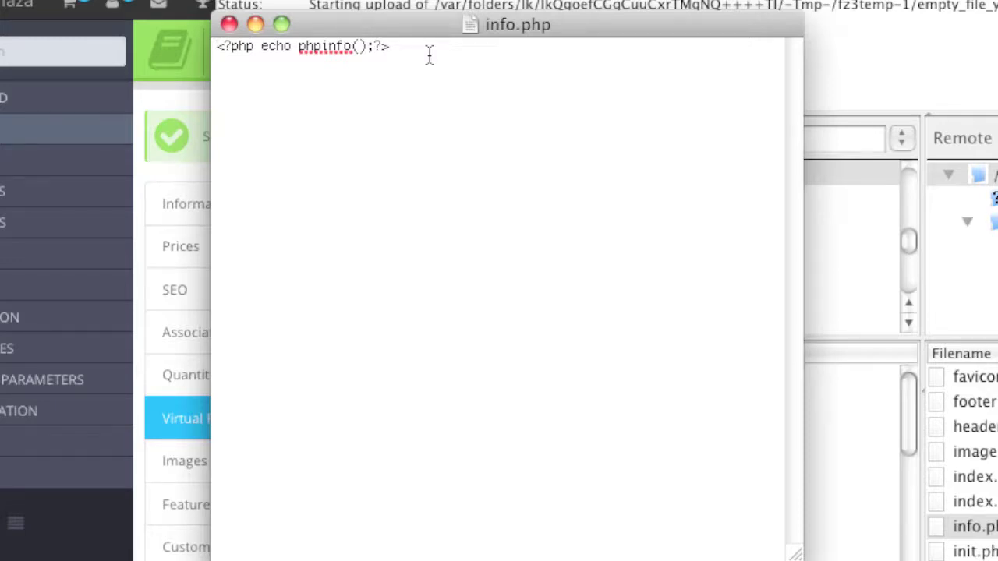
left_click(228, 24)
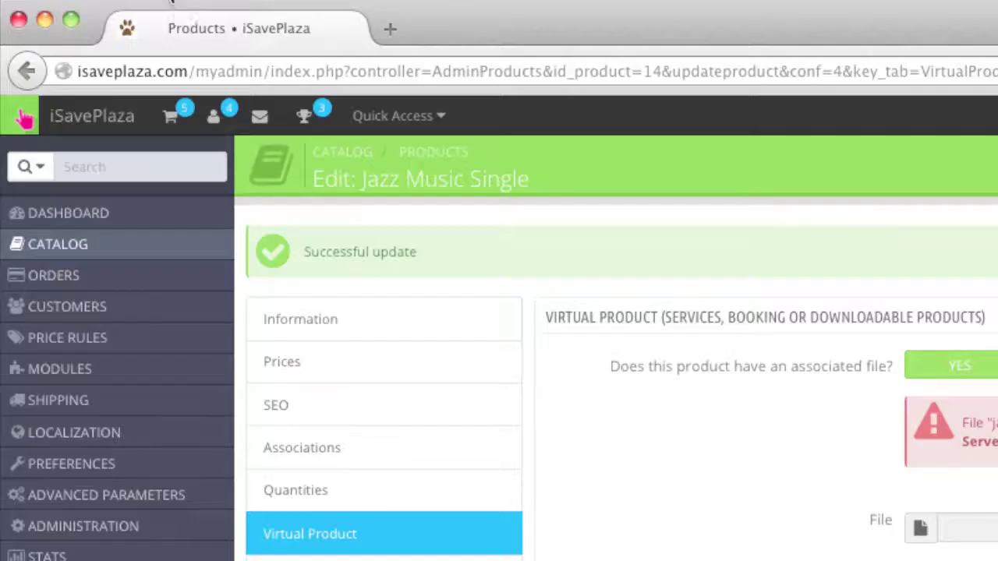
- Load isaveplaza.com/info.php in a new browser tab
left_click(168, 3)
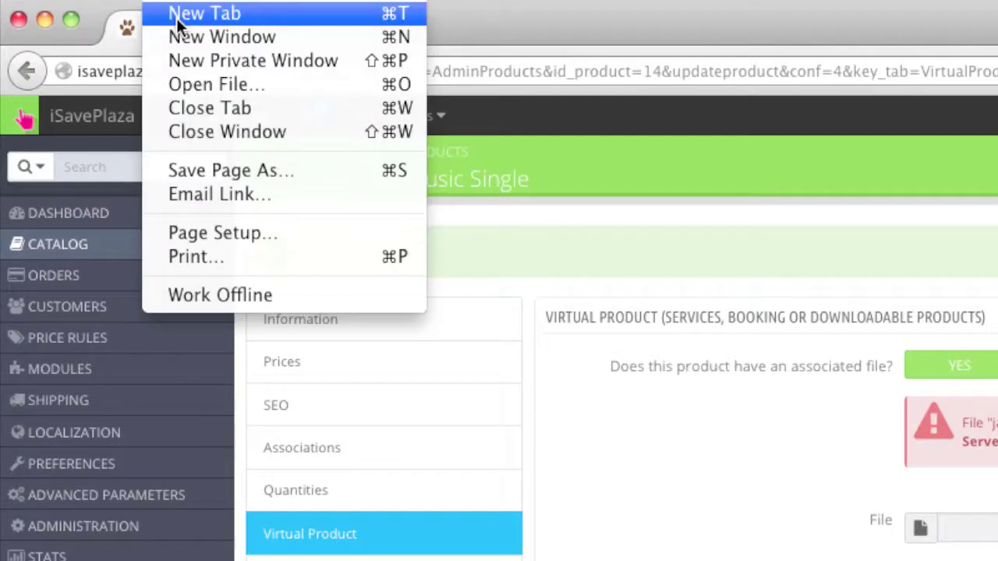
left_click(176, 14)
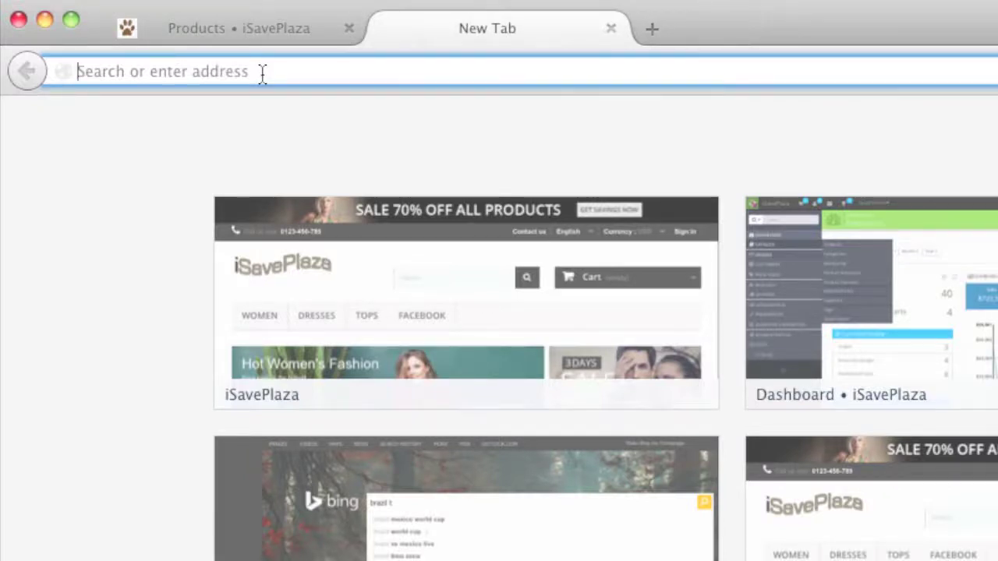
type("isaveplaza.com/")
key("Return")
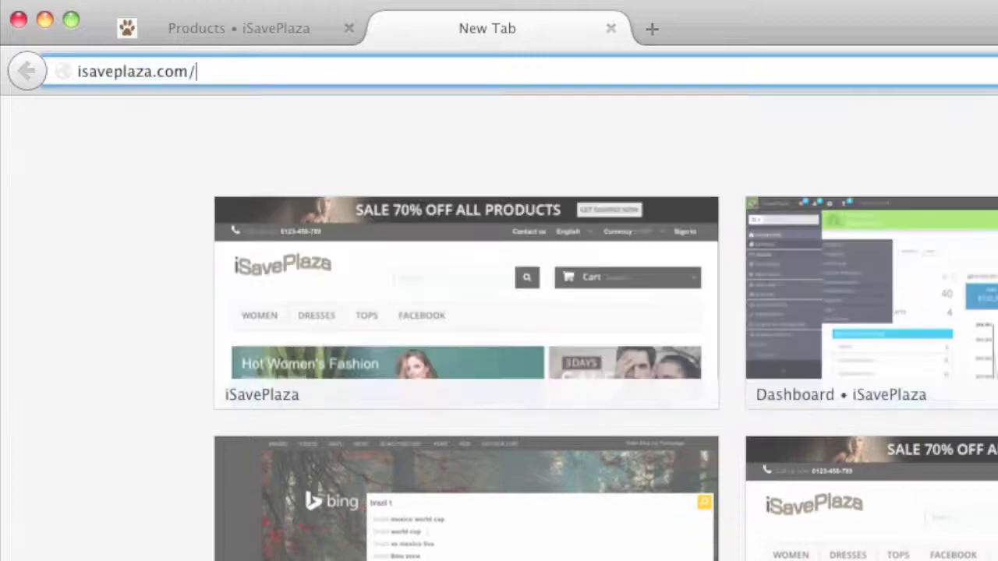
type("in")
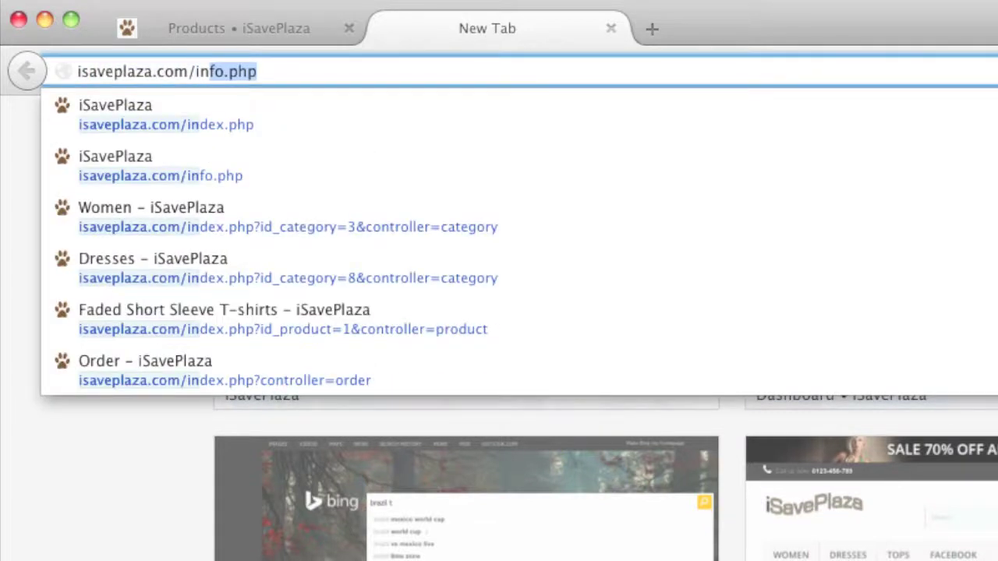
key("Return")
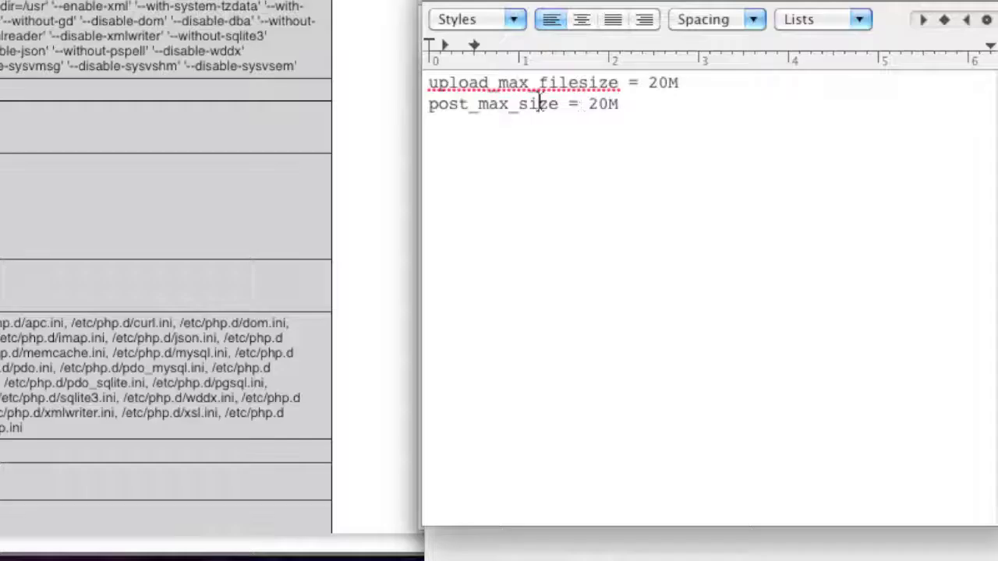
- Search the PHP information page for the size-limit setting name copied from the prestashop_ini notes
double_click(707, 302)
left_click(176, 318)
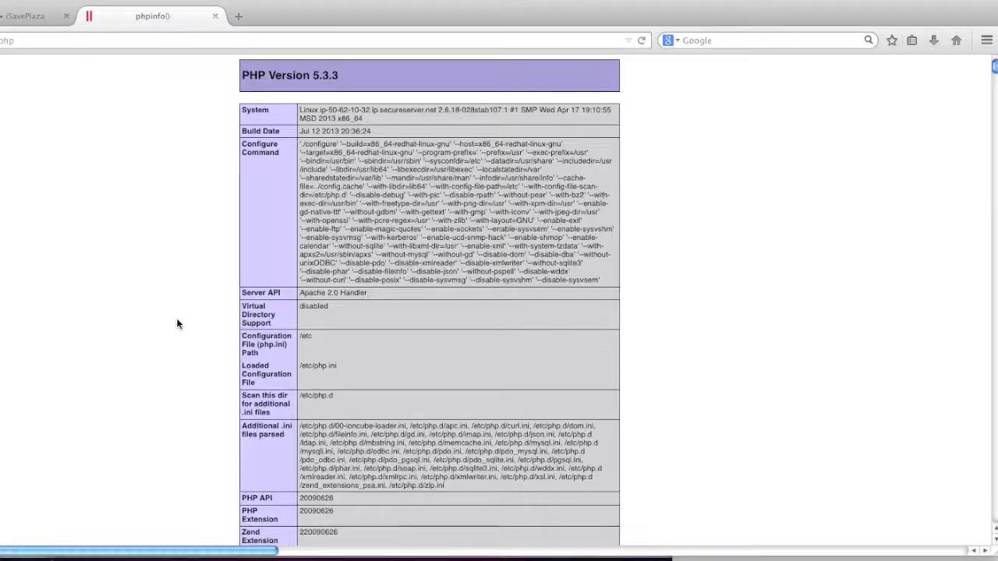
key("super+f")
key("super+v")
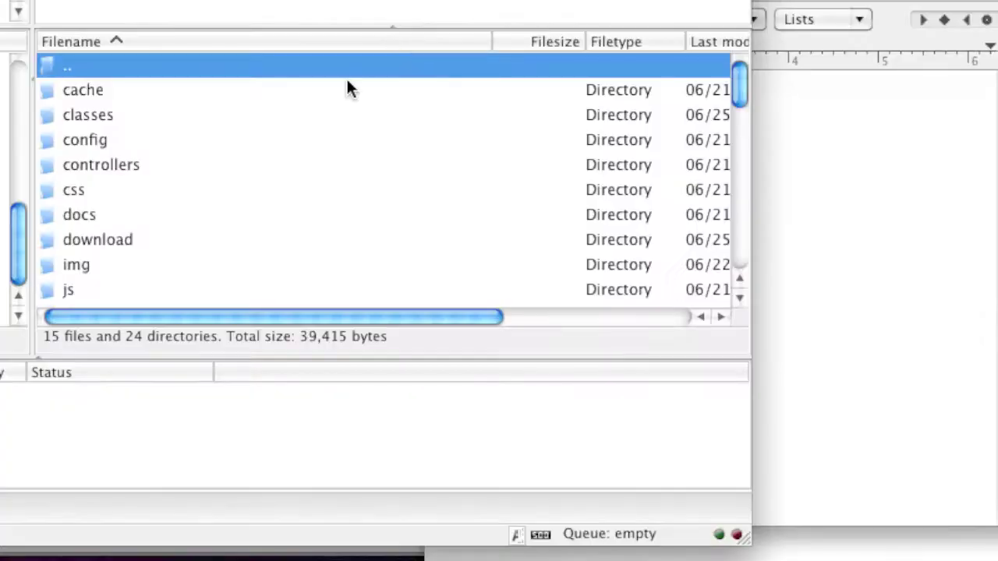
- In FileZilla, create an empty file php.ini in the server's root directory and select it
right_click(347, 68)
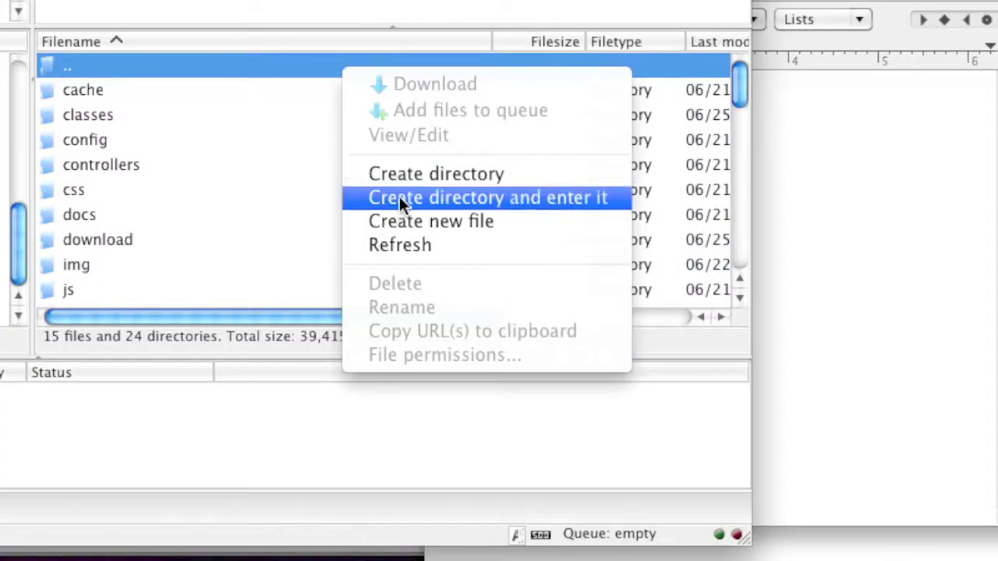
left_click(403, 216)
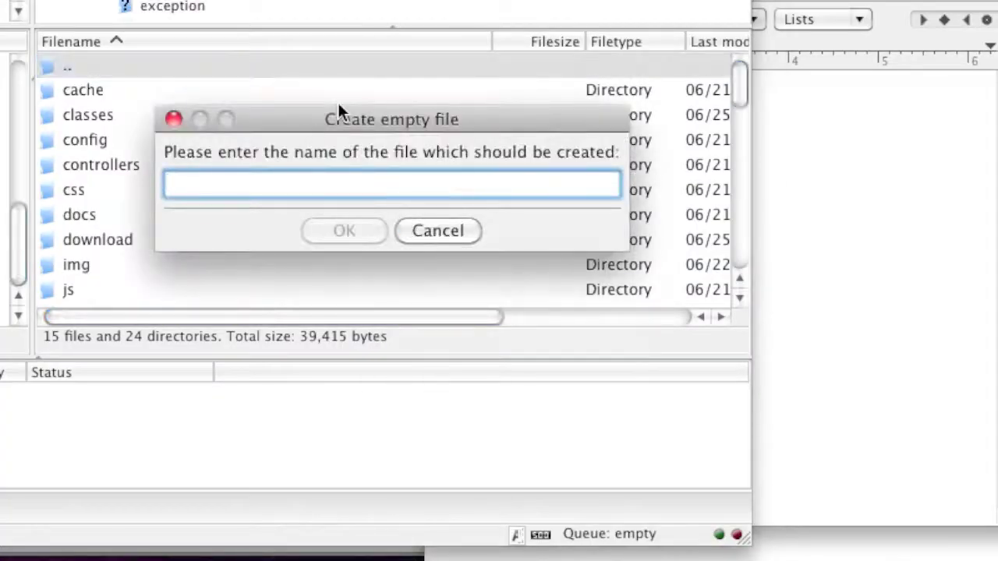
type("php")
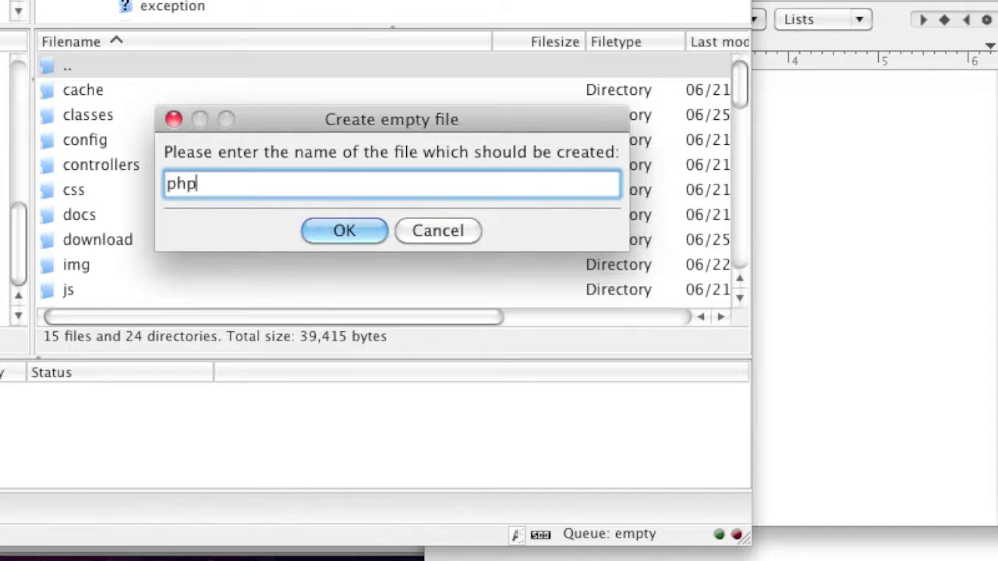
type(".ini")
left_click(345, 226)
scroll(339, 224, "down", 3)
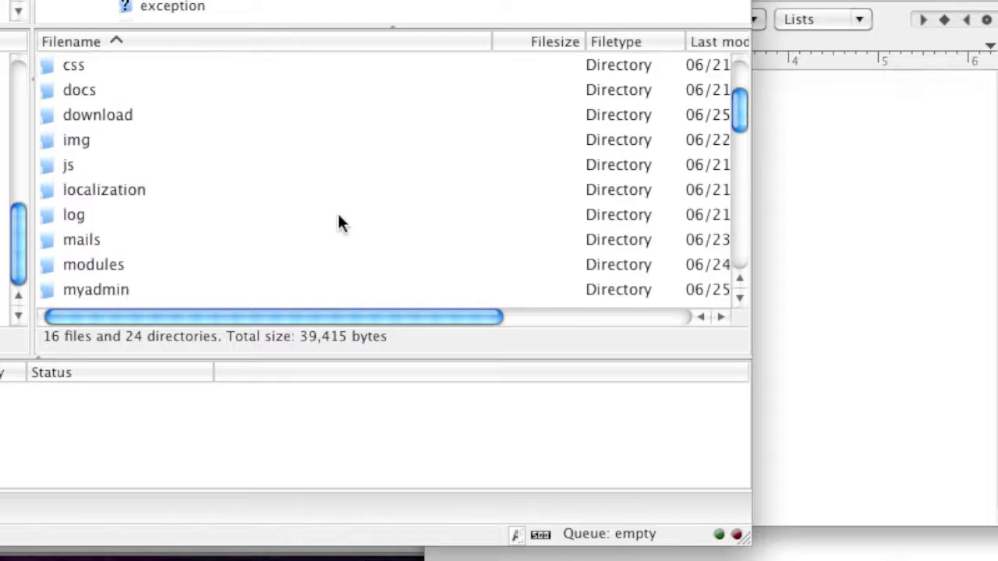
scroll(340, 223, "down", 10)
left_click(121, 241)
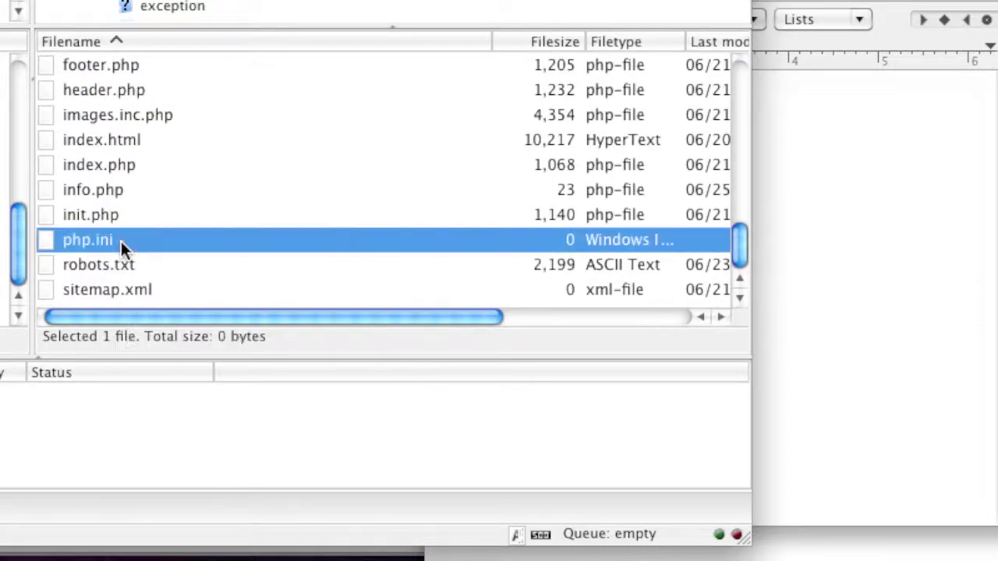
- Reopen the local copy of php.ini for editing and examine its upload_max_filesize and post_max_size settings
right_click(121, 241)
left_click(223, 311)
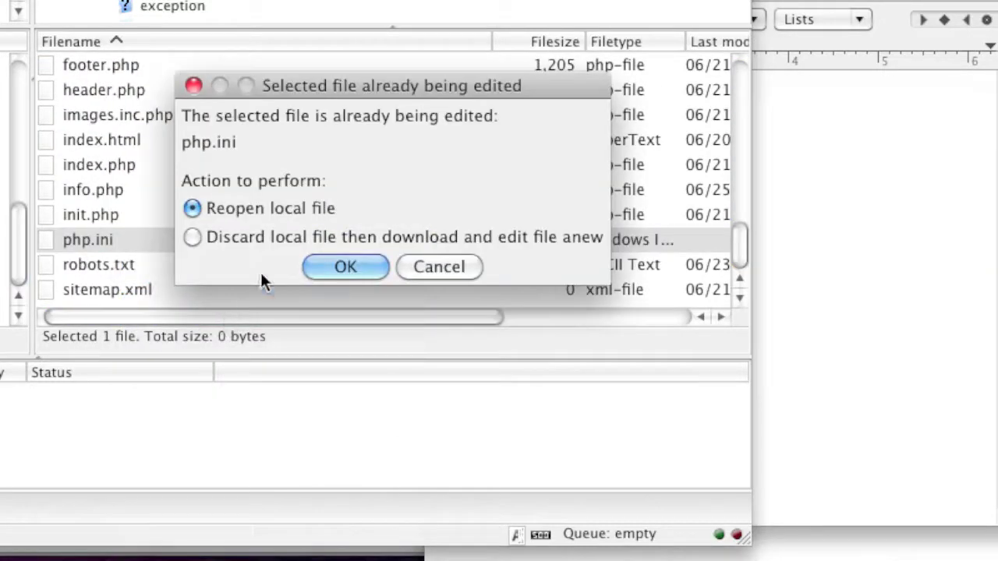
left_click(319, 266)
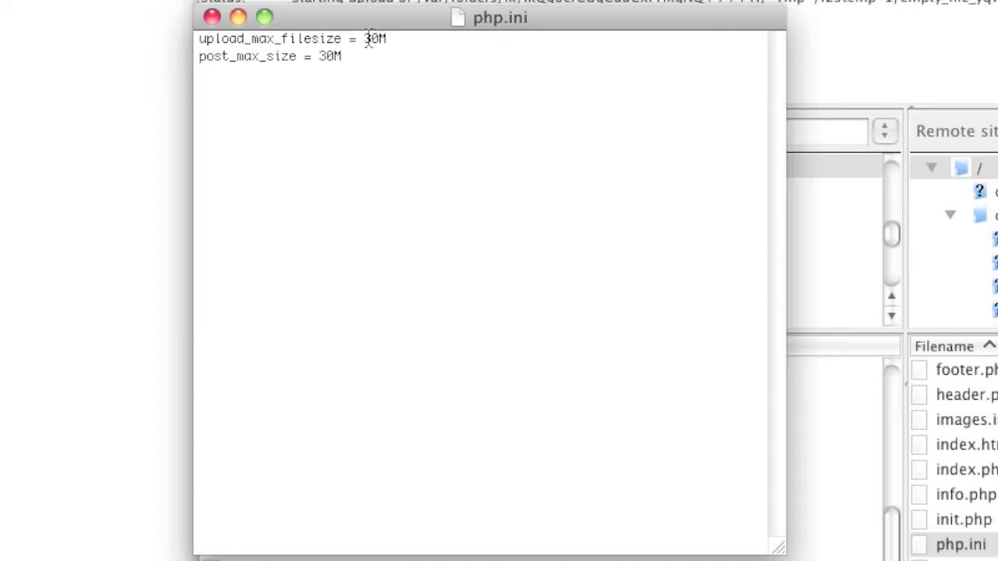
left_click_drag(365, 40, 372, 41)
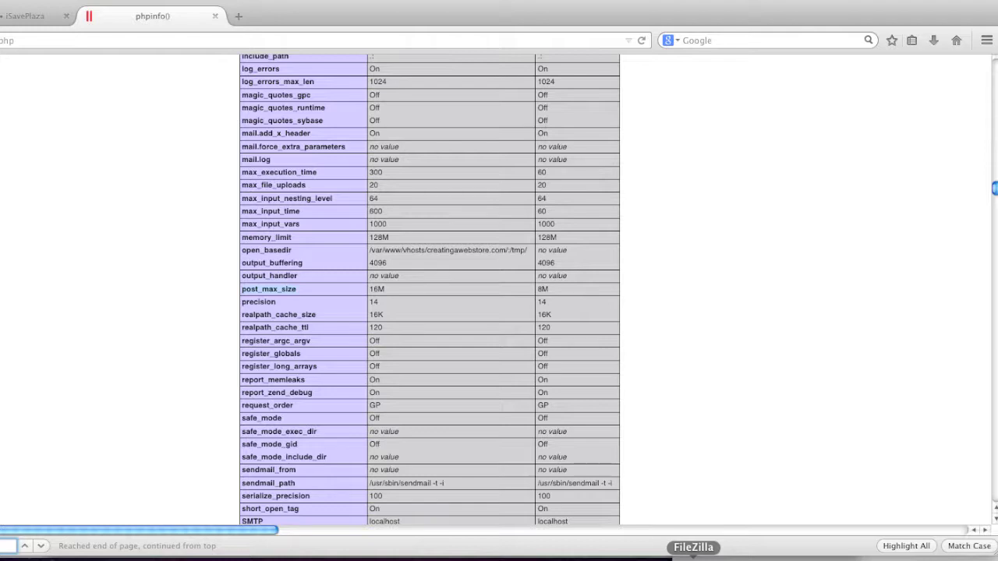
- In FileZilla, open the classes folder in the server's root directory
left_click(693, 555)
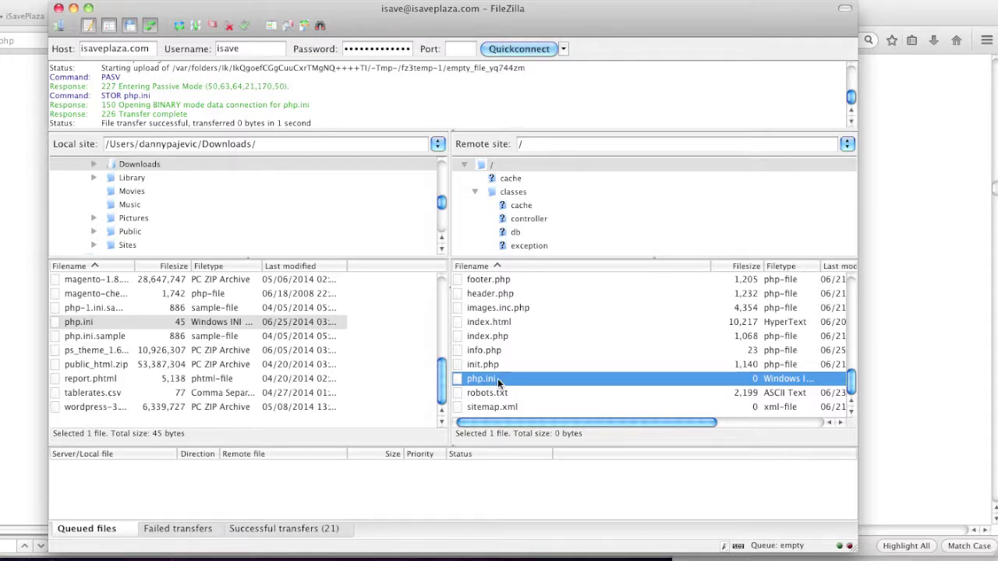
key("super+Tab")
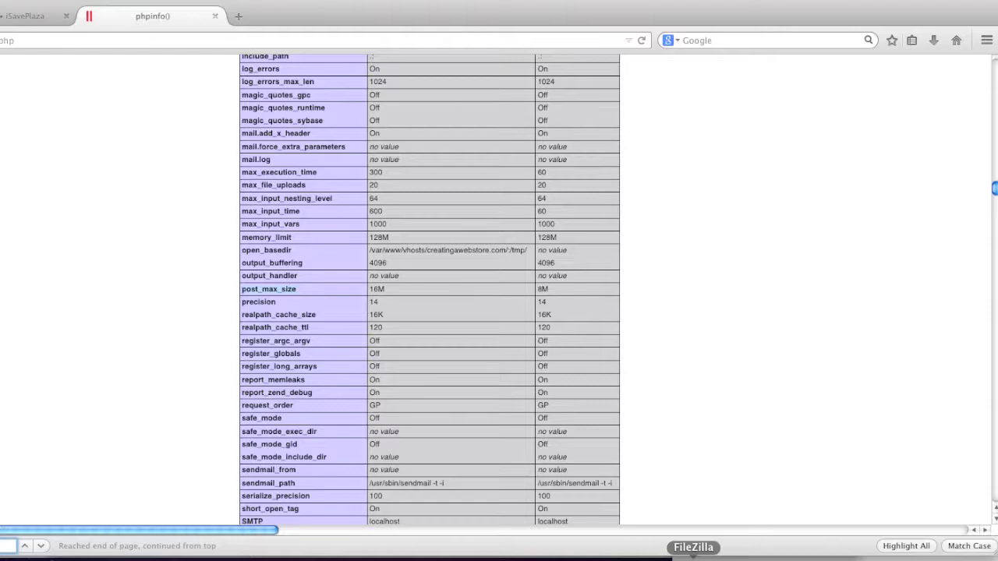
left_click(693, 558)
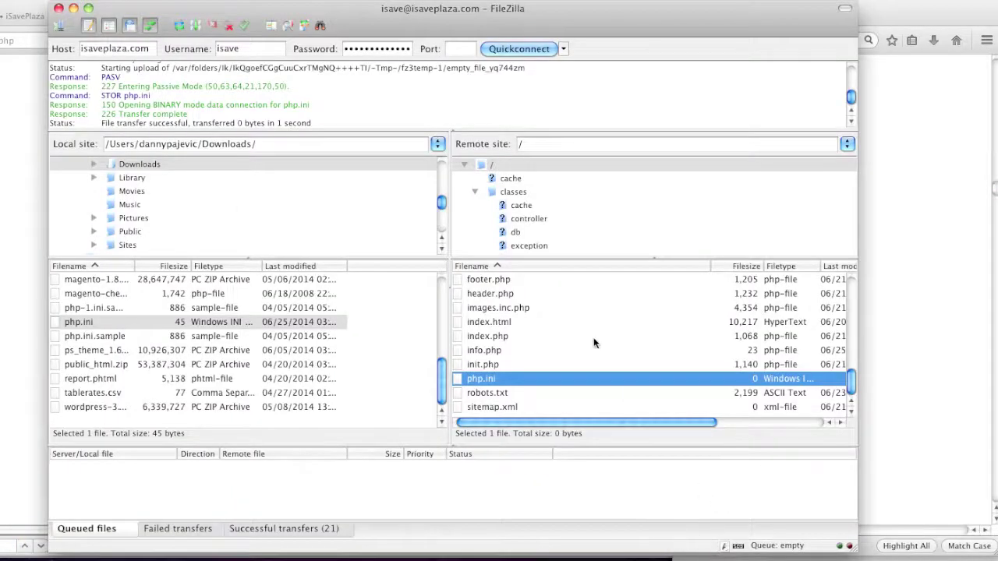
scroll(589, 333, "up", 10)
scroll(589, 333, "up", 5)
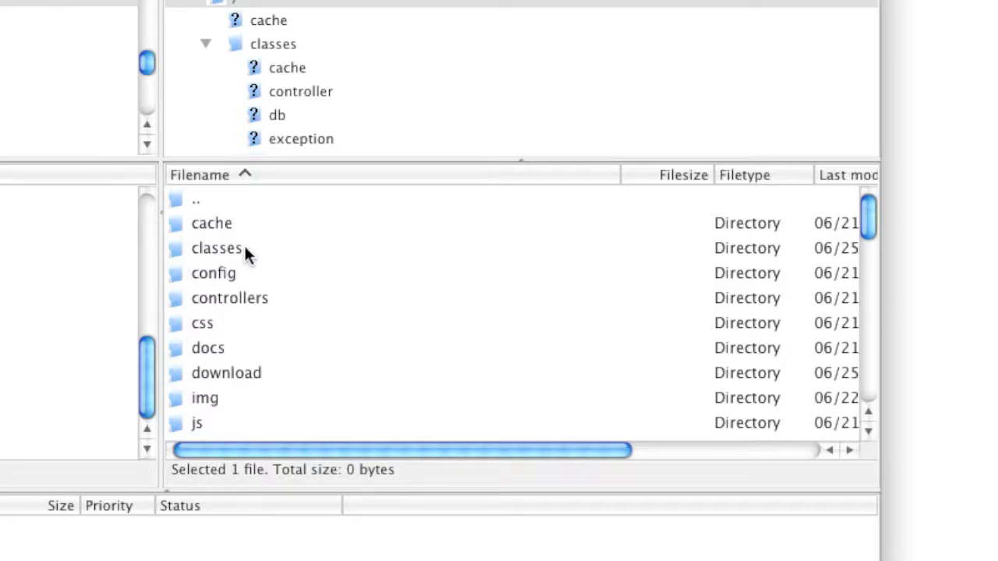
double_click(238, 248)
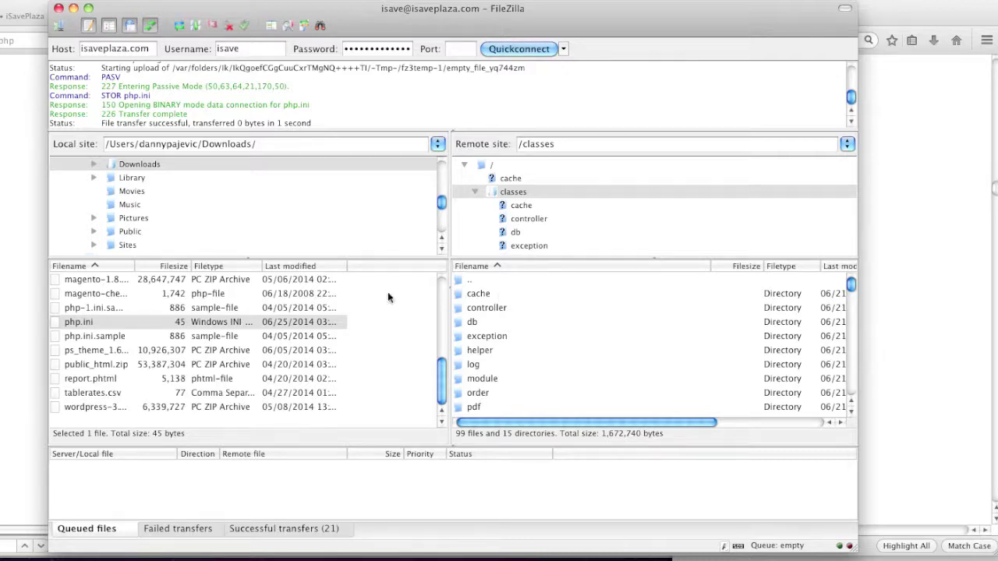
- In the browser, attach jazz_music.mp4 as the virtual product file of Jazz Music Single and save without leaving the product
key("super+Tab")
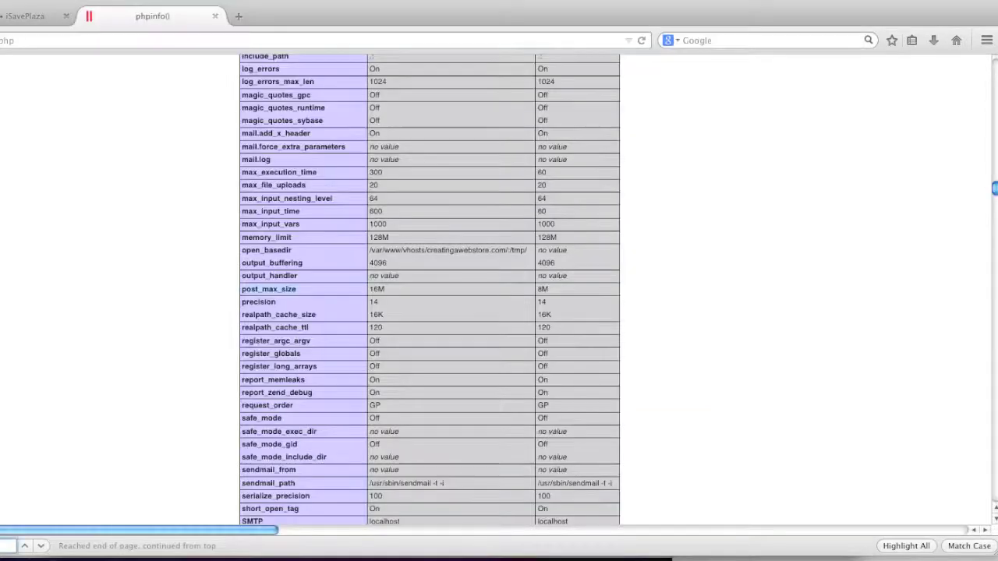
left_click(23, 16)
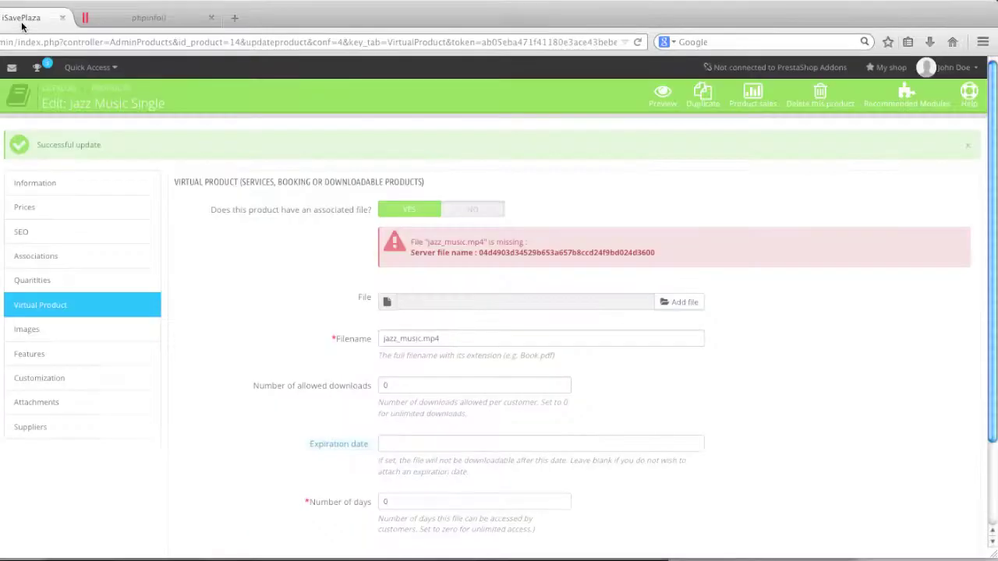
left_click(676, 304)
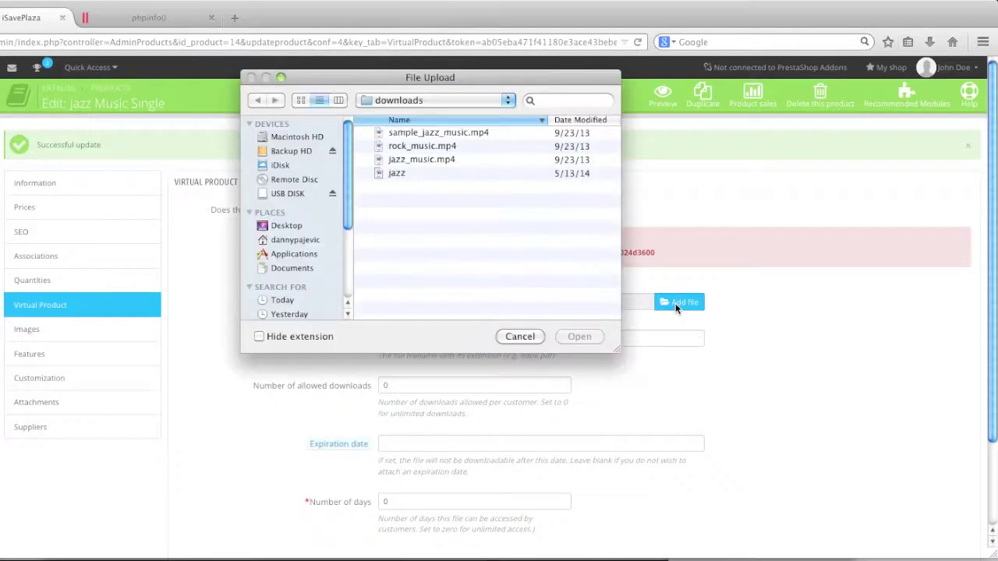
left_click(421, 160)
left_click(580, 336)
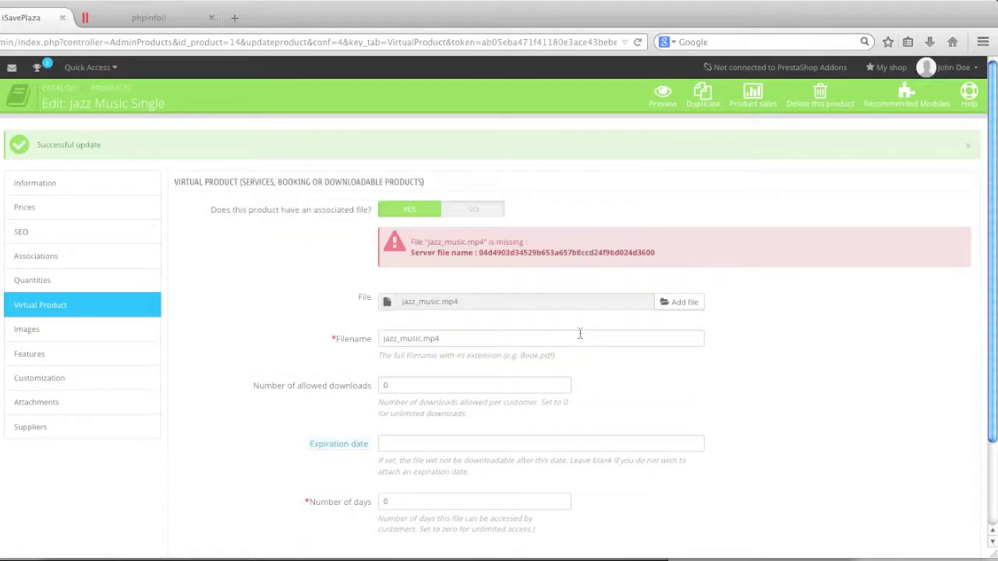
scroll(623, 369, "down", 3)
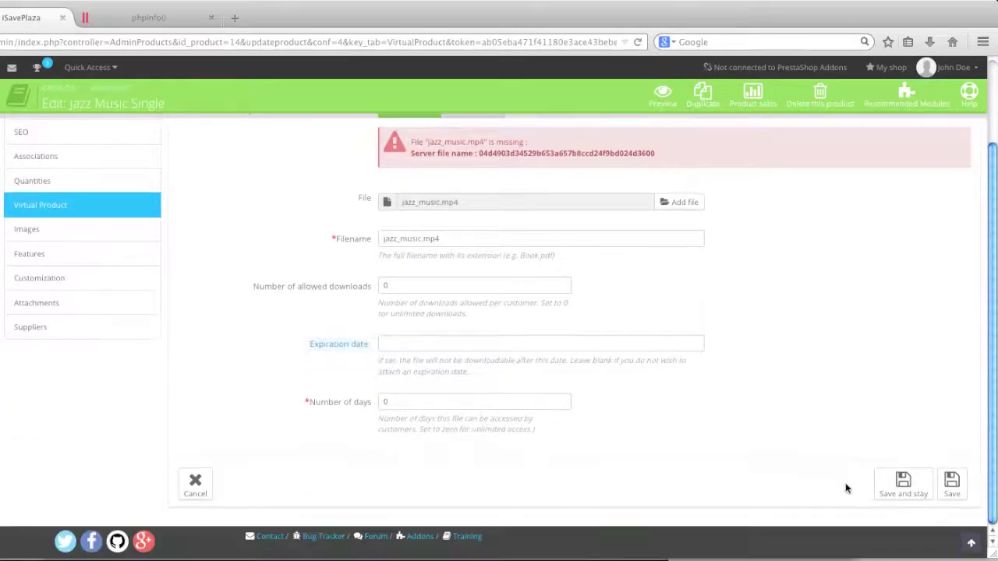
left_click(903, 484)
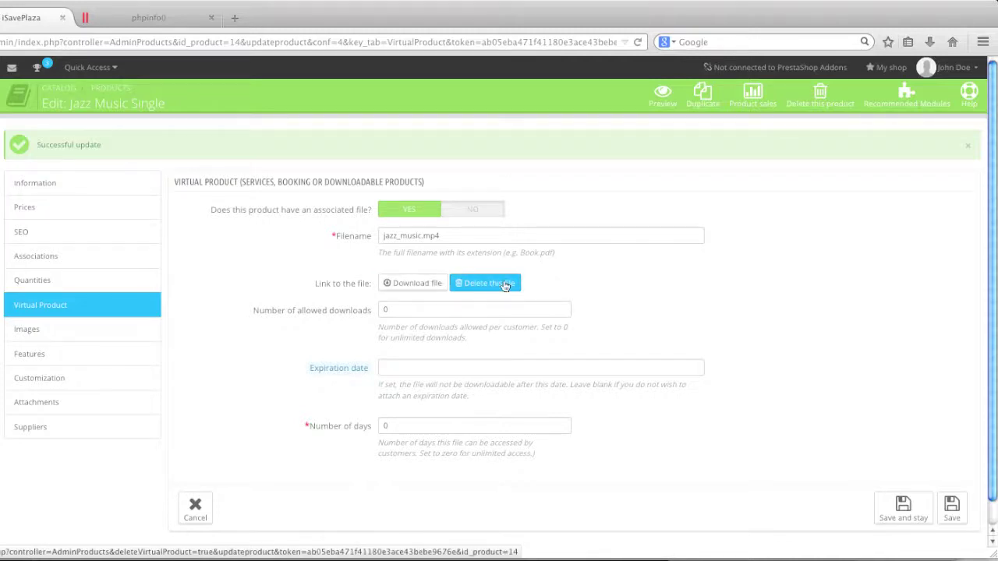
- Upload jazz.png as the product image of Jazz Music Single and save without leaving the product
left_click(134, 336)
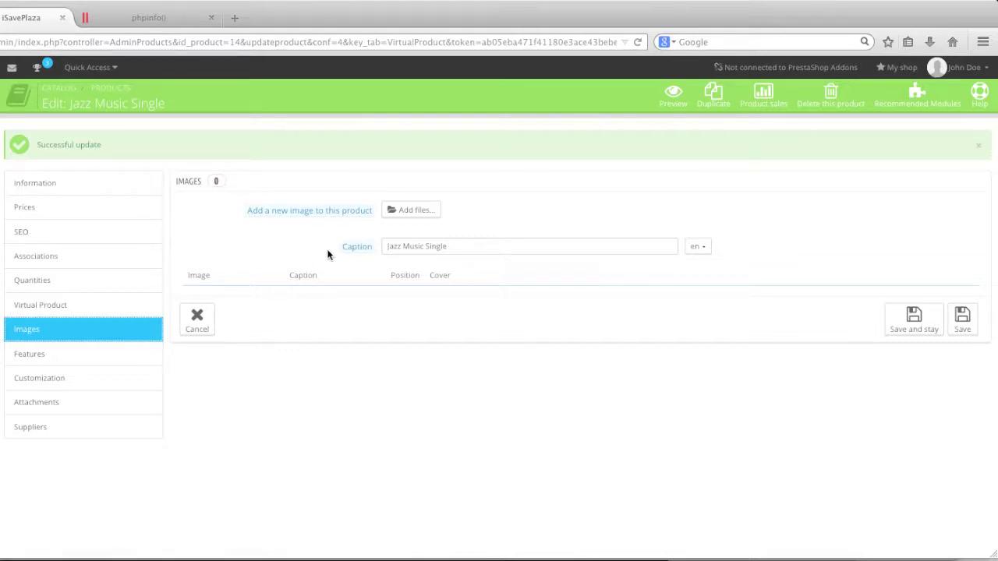
left_click(407, 211)
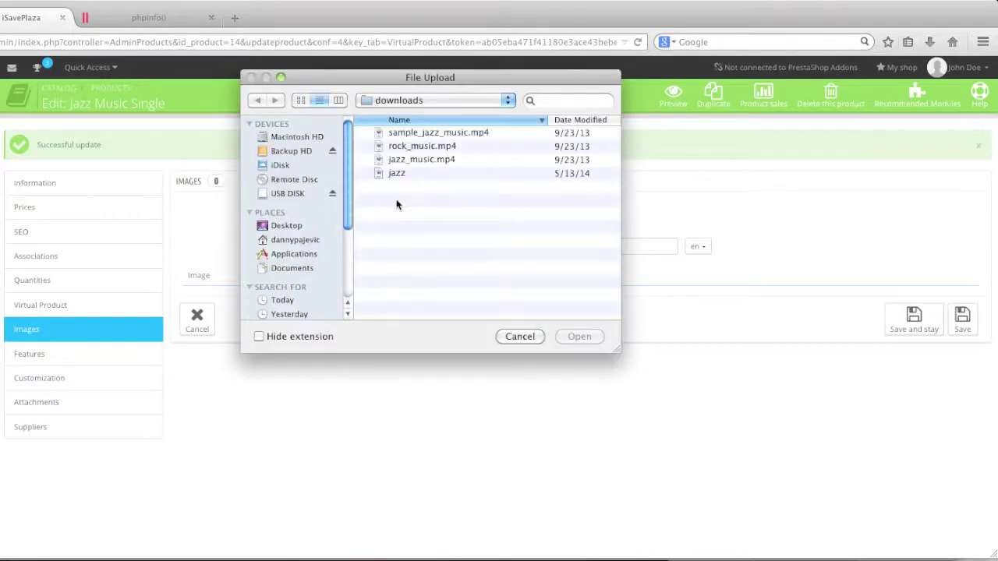
left_click(394, 173)
left_click(580, 336)
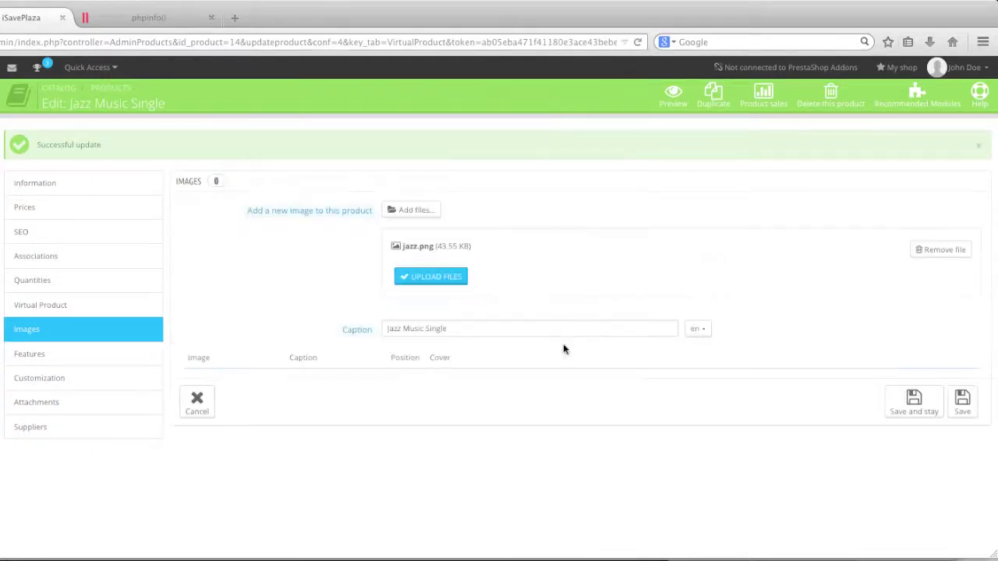
left_click(433, 281)
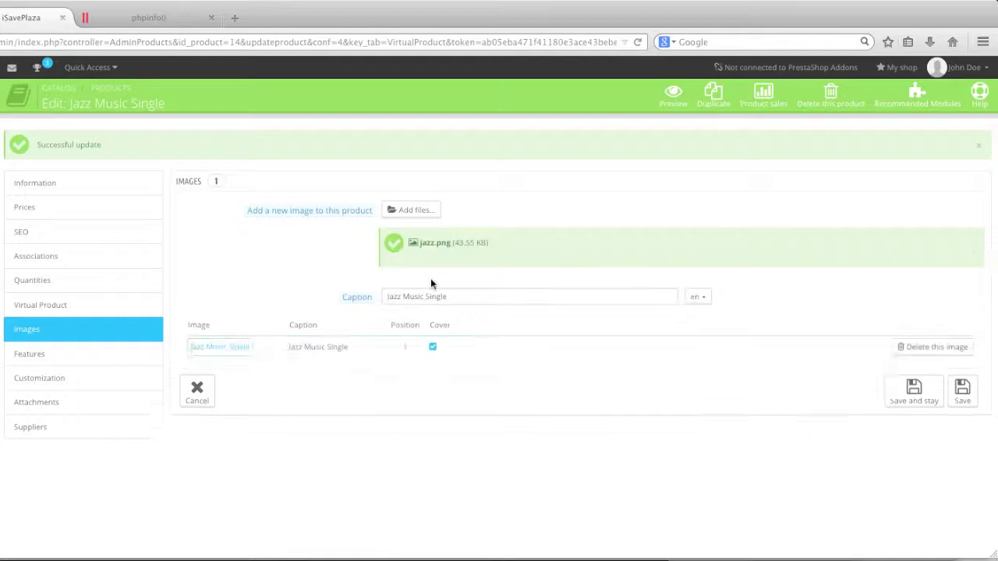
left_click(897, 441)
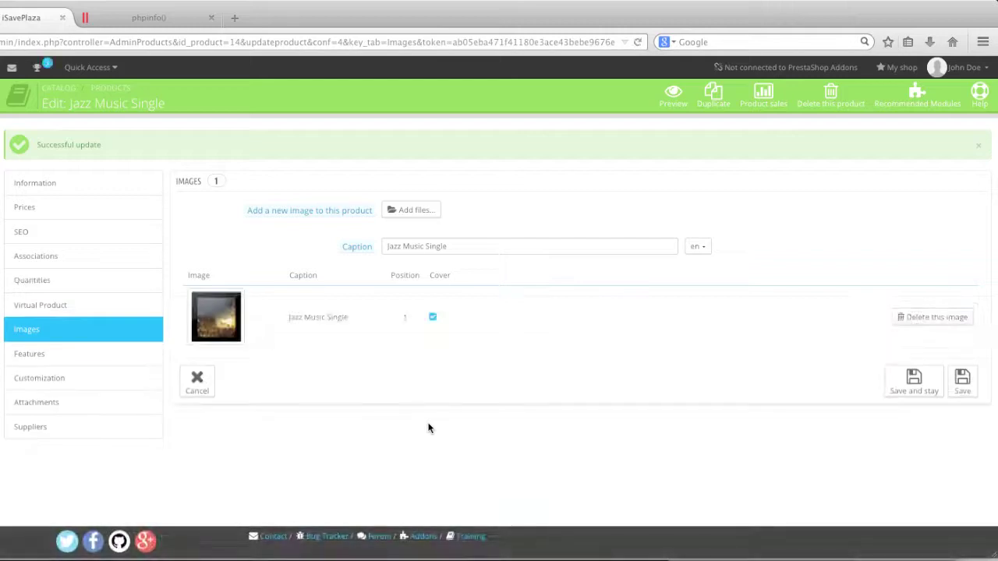
- View the product's features, open the Nine West Women's Lucero Pump page at isaveplaza.com and examine its data sheet
left_click(145, 361)
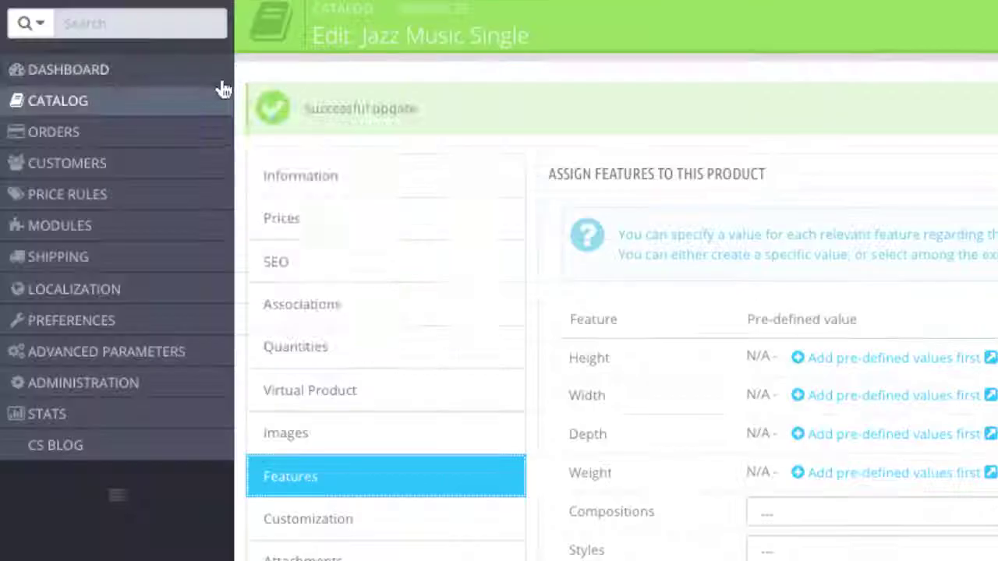
mouse_move(176, 107)
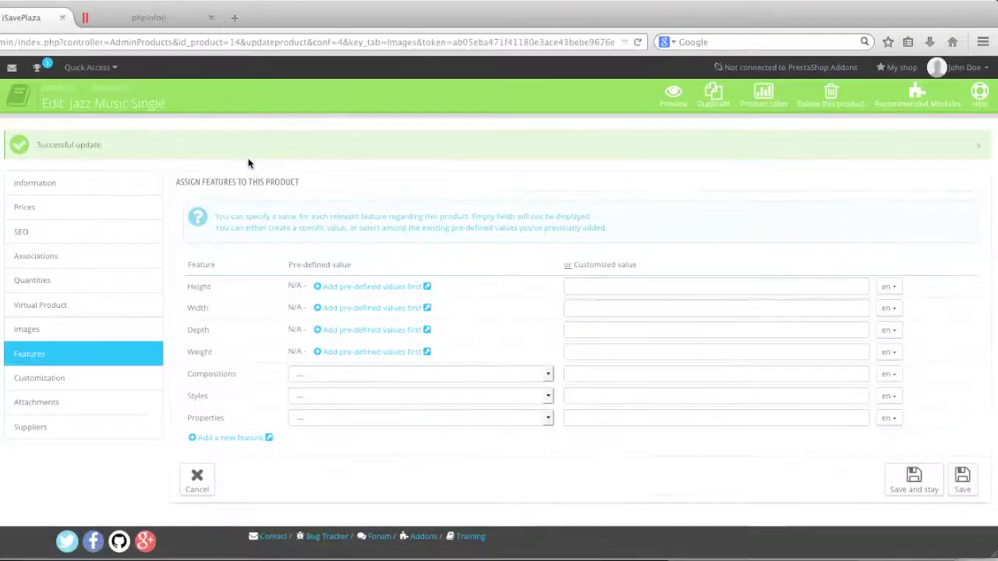
left_click(168, 17)
left_click(158, 44)
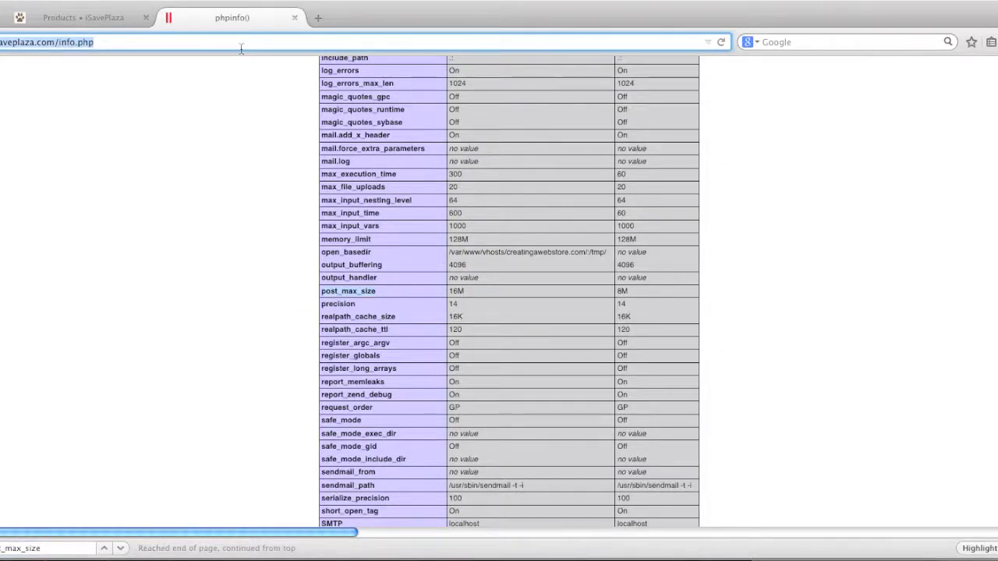
type("isaveplaza.com")
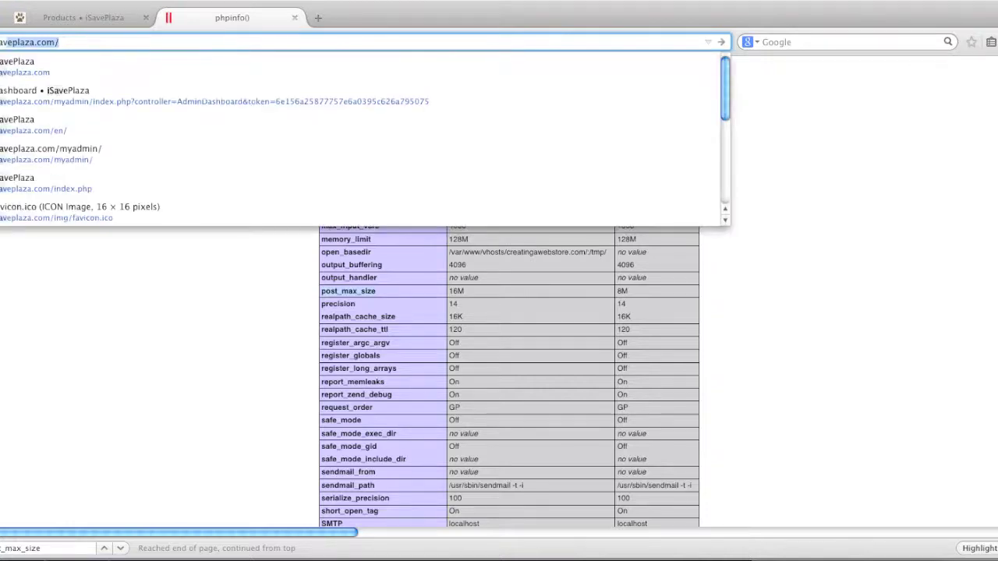
key("Return")
scroll(413, 288, "down", 3)
left_click(389, 287)
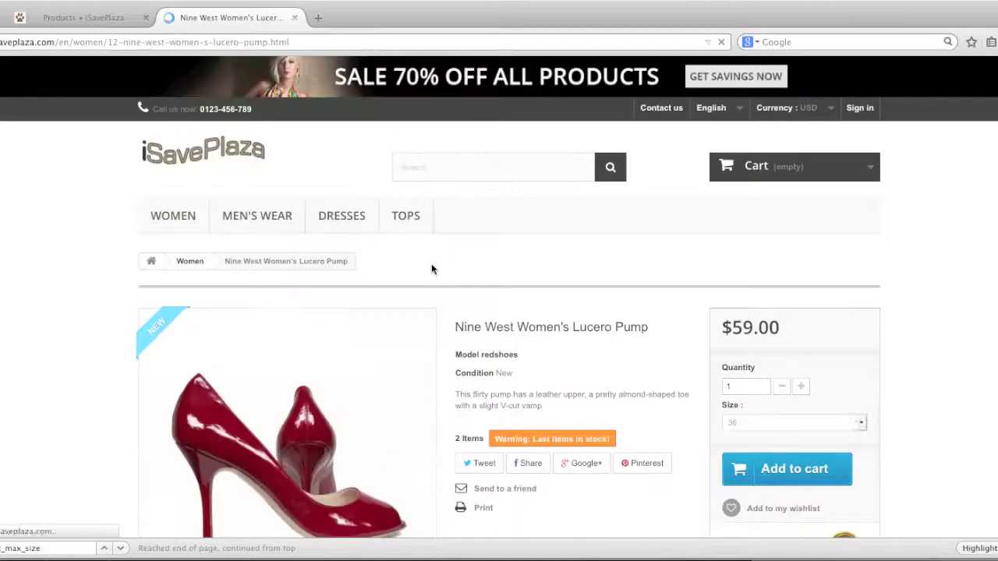
scroll(431, 265, "down", 10)
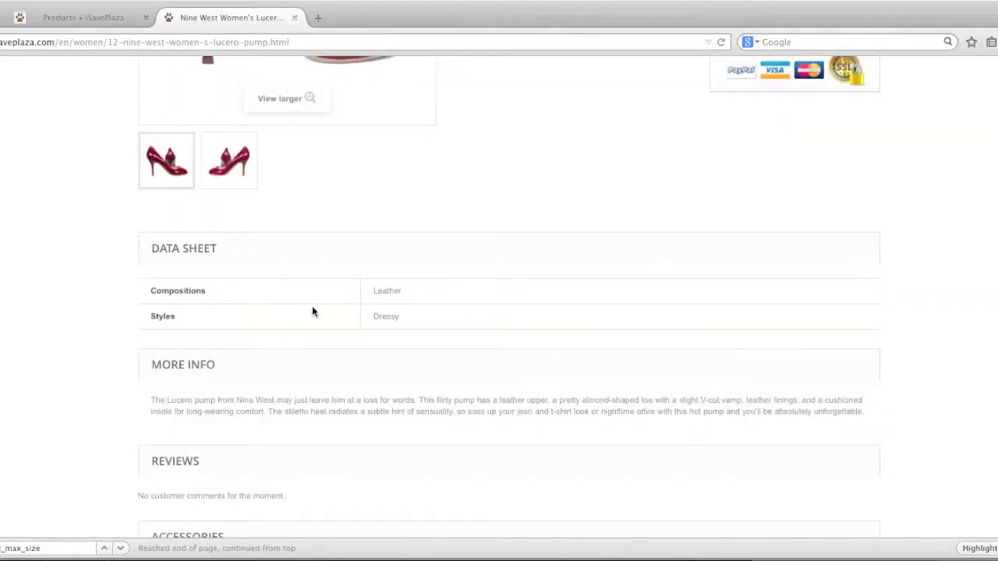
- Return to editing Jazz Music Single and save its features with all values left blank
left_click(81, 14)
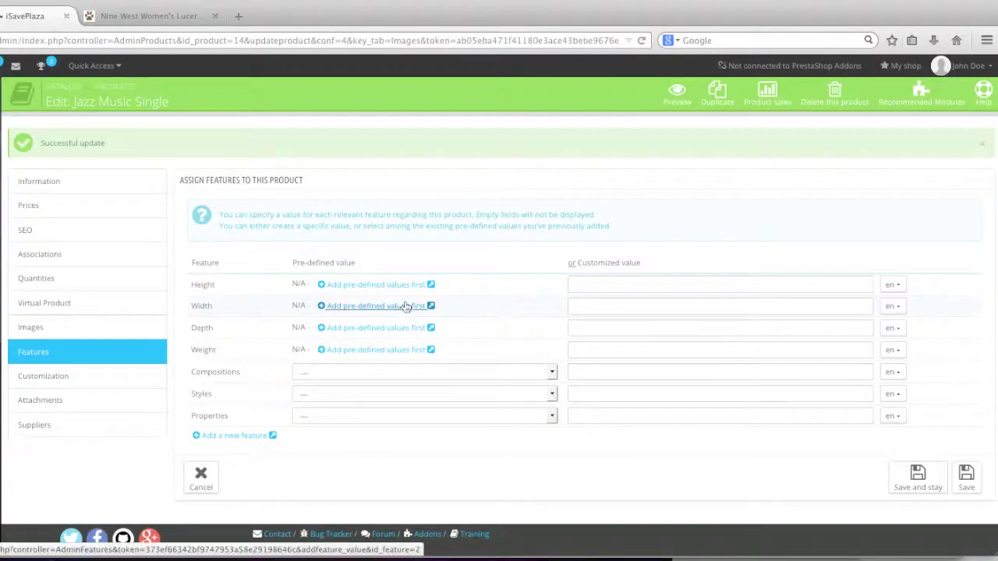
left_click(918, 477)
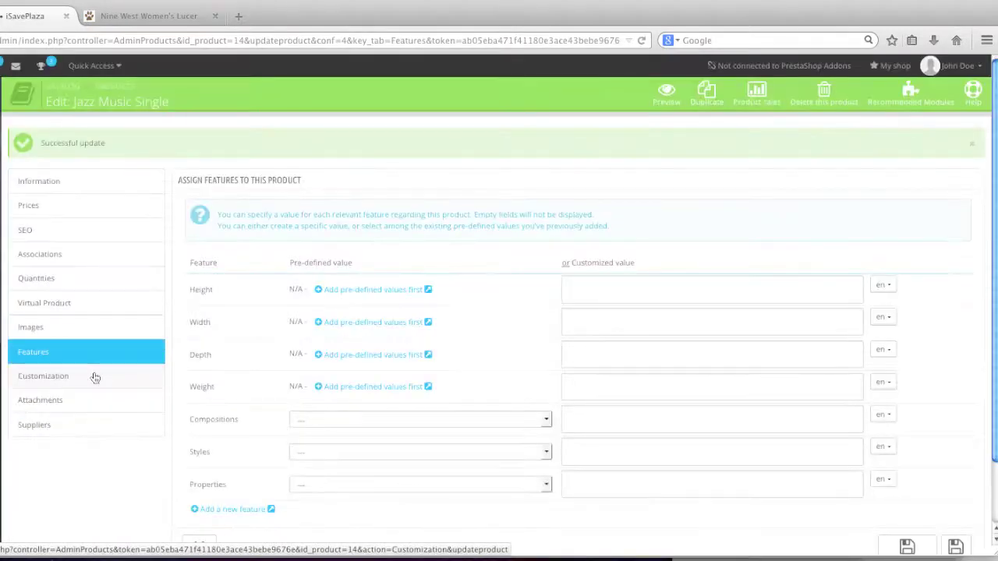
- Set the product's customization to 2 file fields and 1 text field, leave their labels blank, and save without leaving the product
left_click(94, 378)
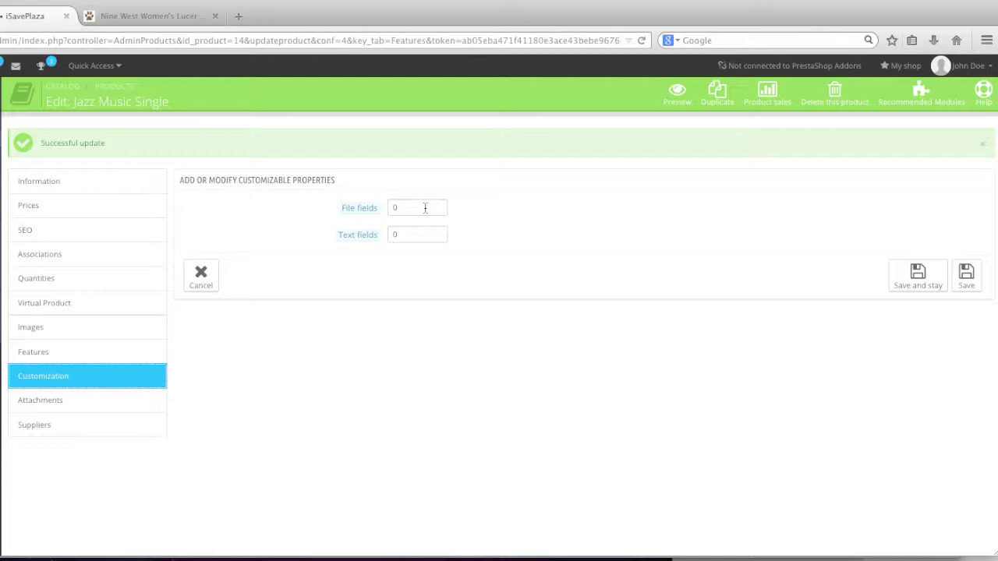
left_click(425, 207)
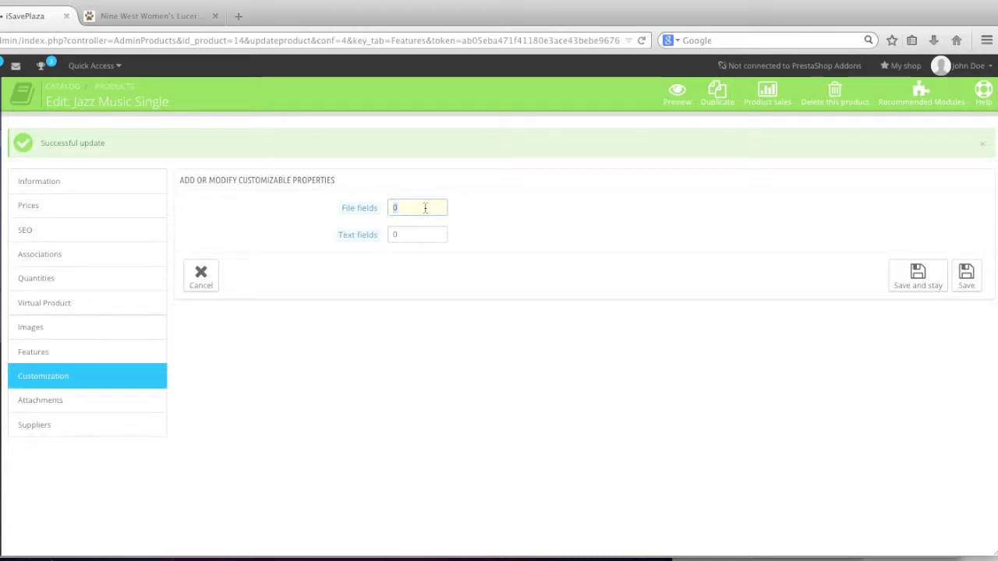
type("1")
double_click(425, 208)
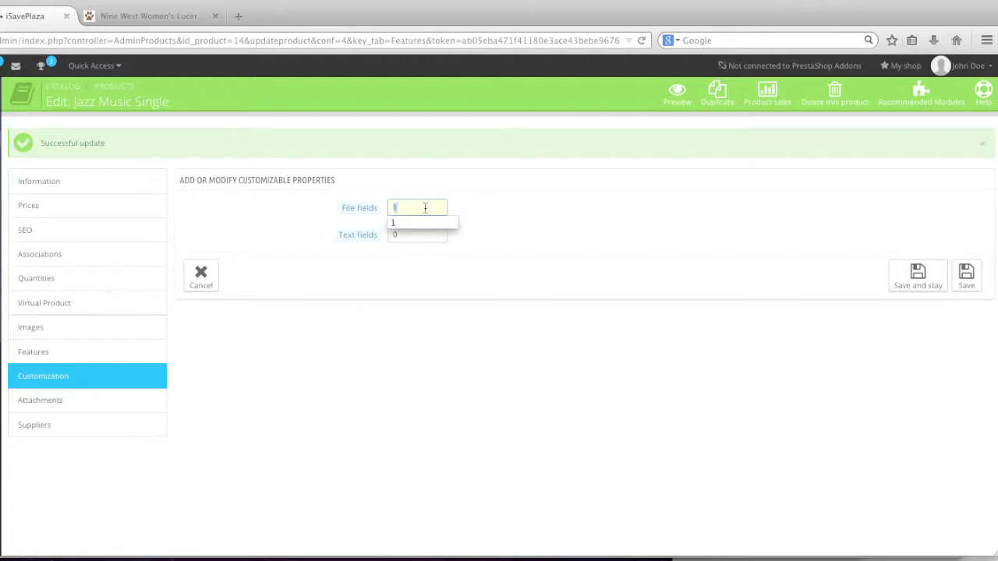
type("2")
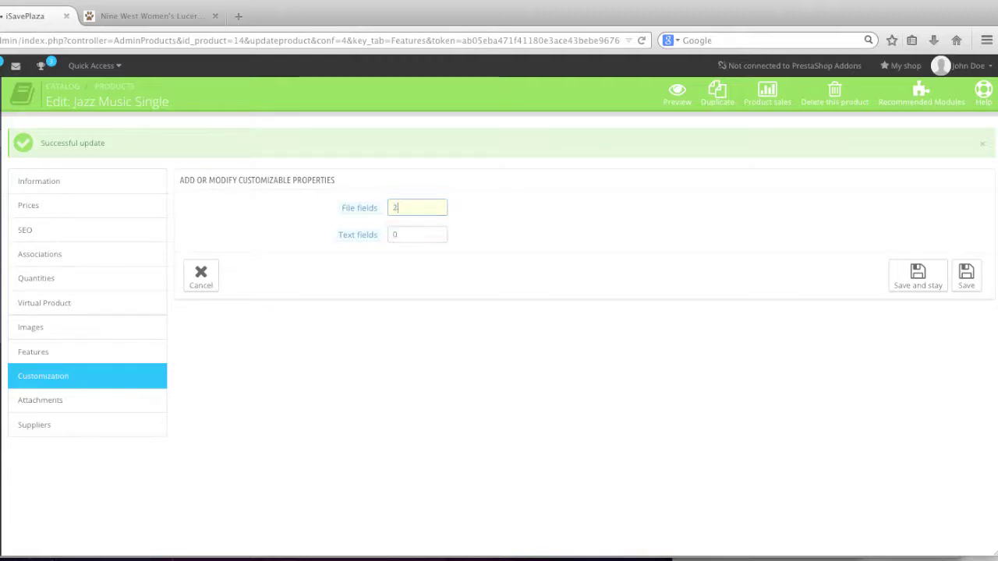
key("Tab")
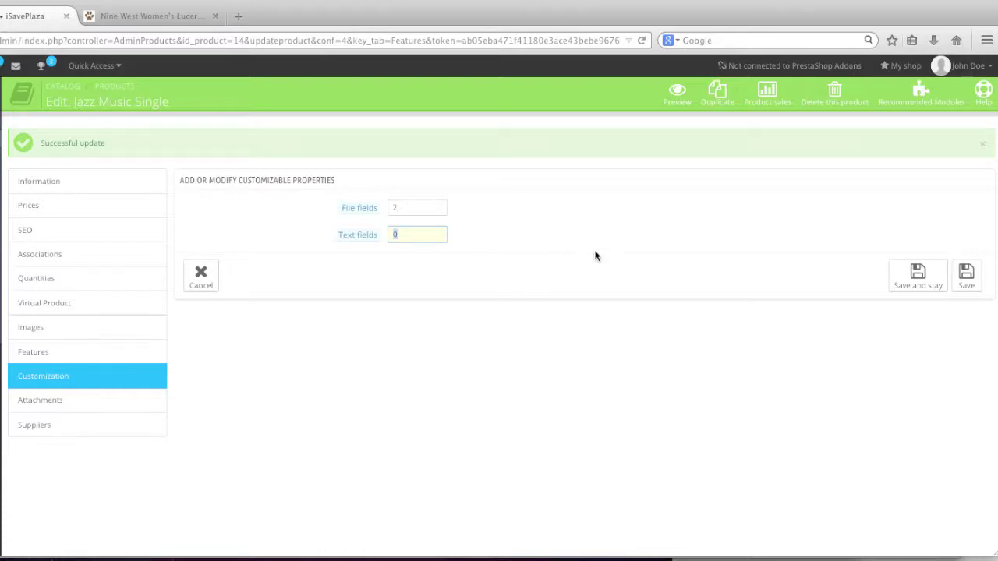
type("1")
left_click(907, 290)
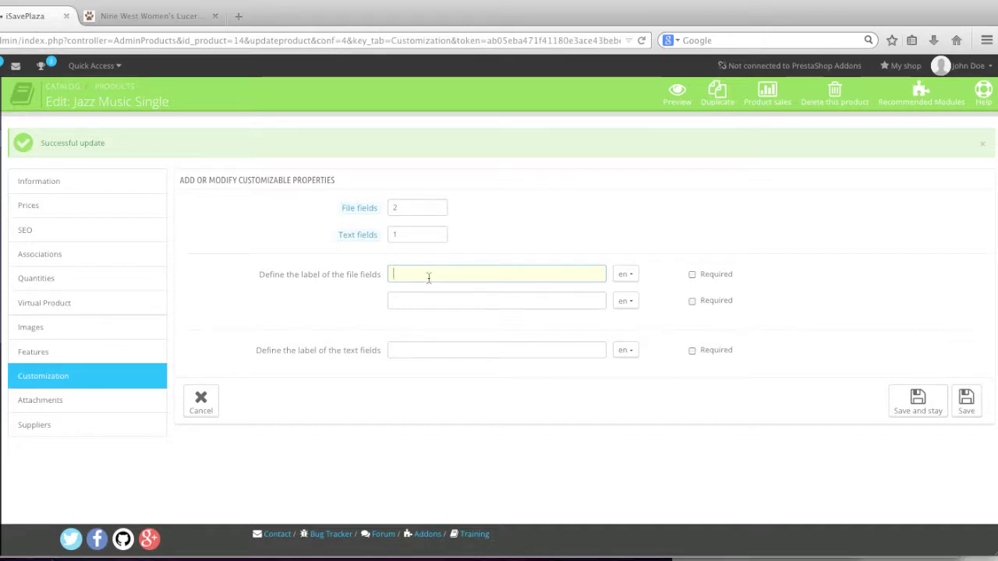
left_click(421, 349)
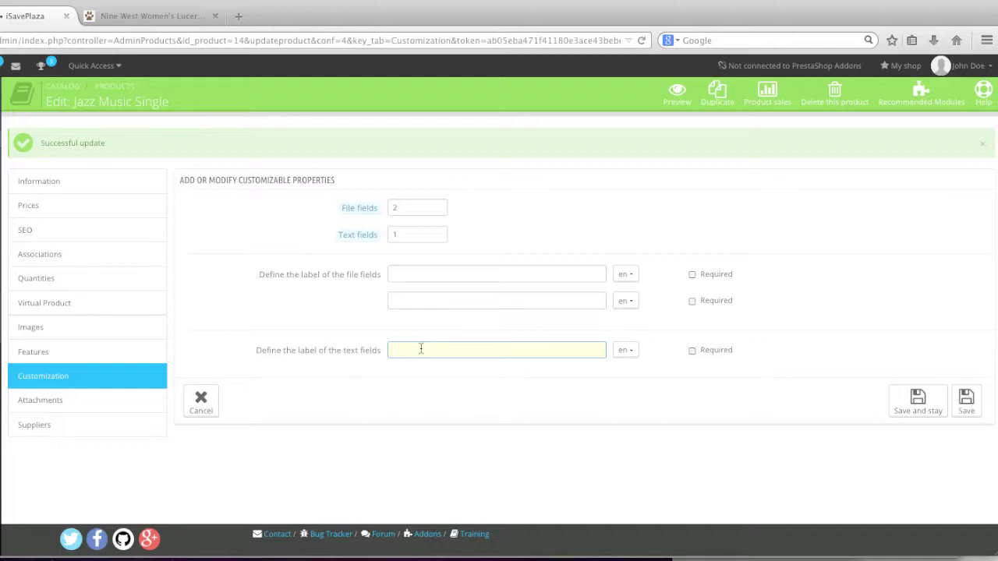
left_click(898, 404)
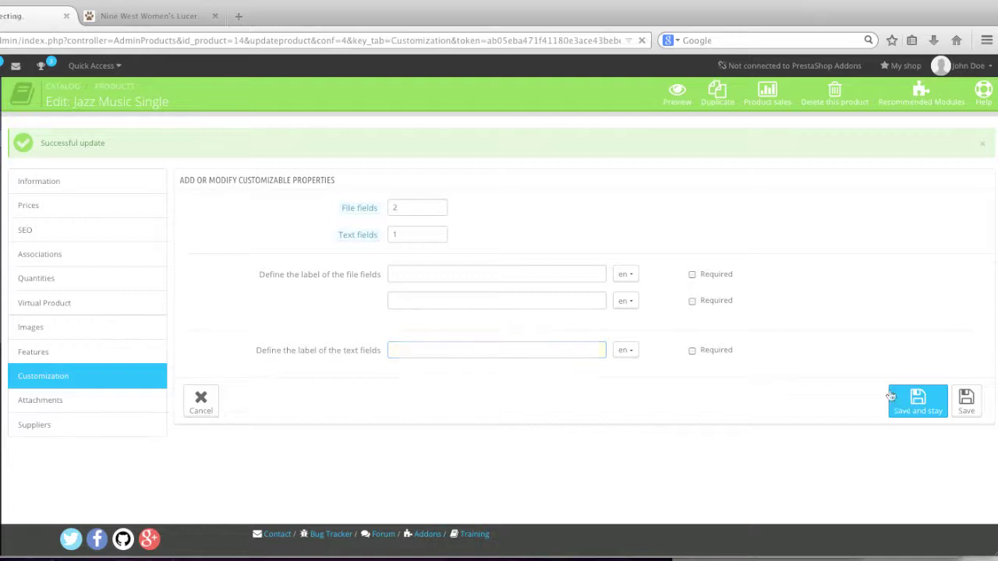
- Upload sample_jazz_music as a product attachment with the filename Sample and the description "Get the Jazz sample track."
left_click(70, 411)
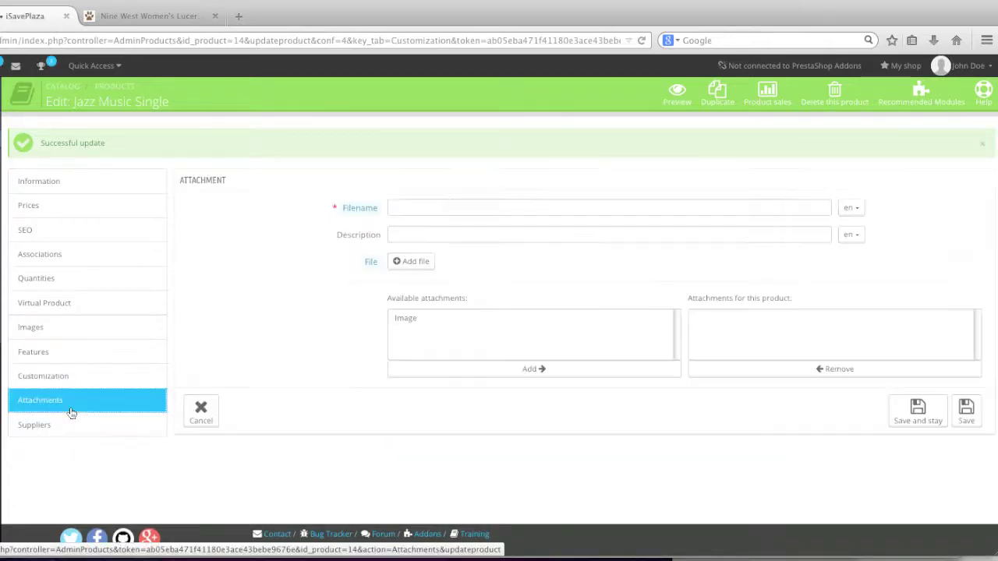
left_click(411, 209)
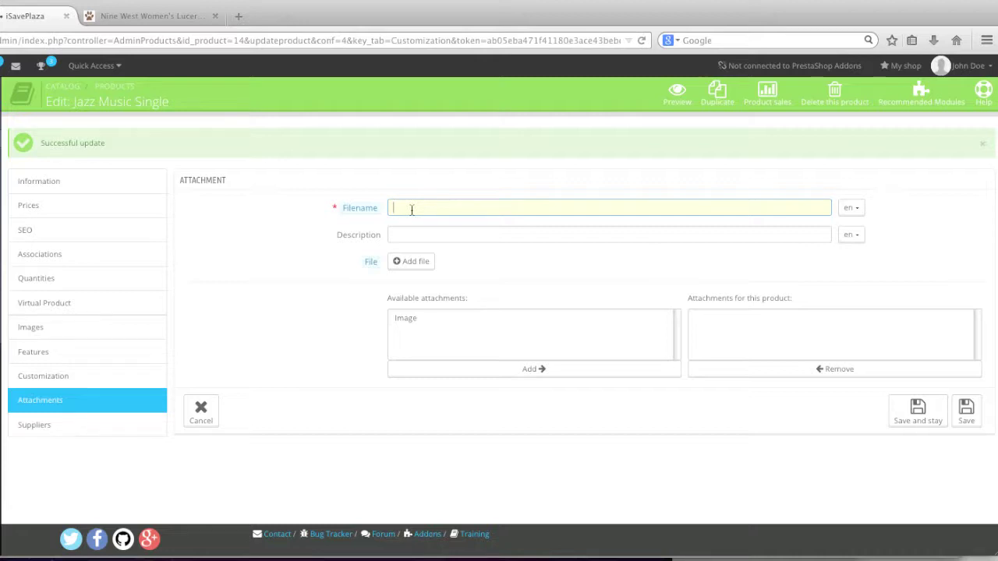
type("Sample")
key("Tab")
type("Gif")
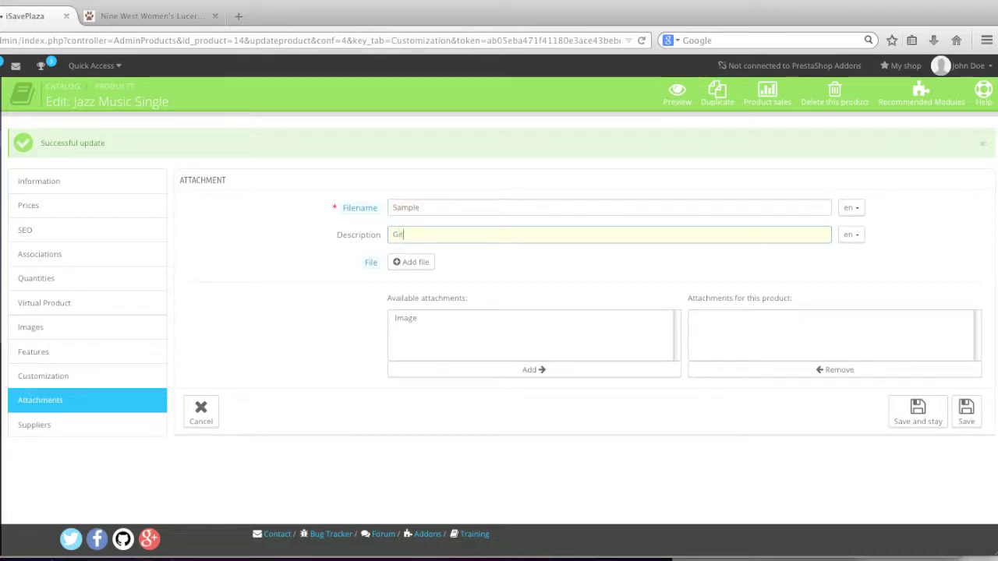
type(" the Jazz sample track.")
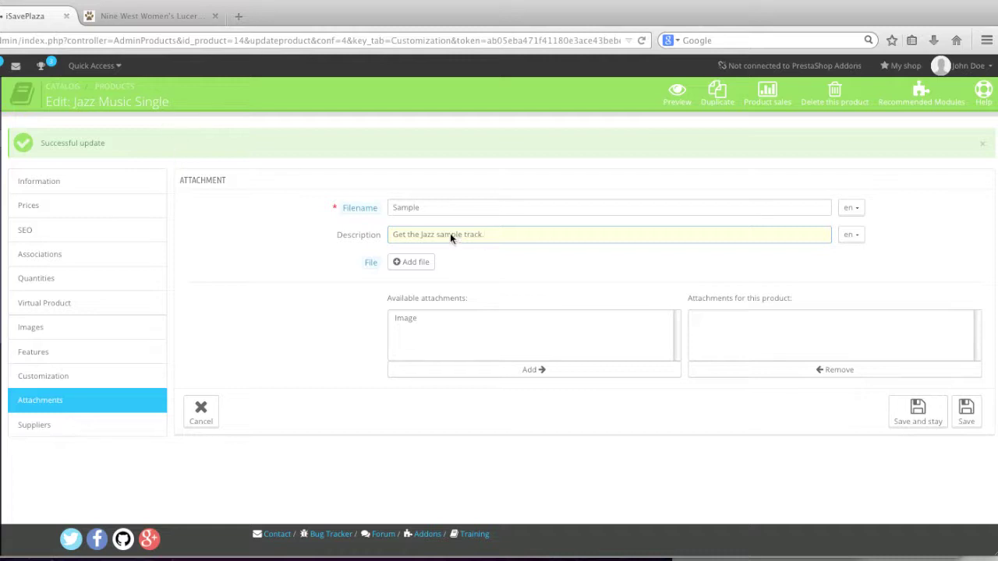
left_click(425, 263)
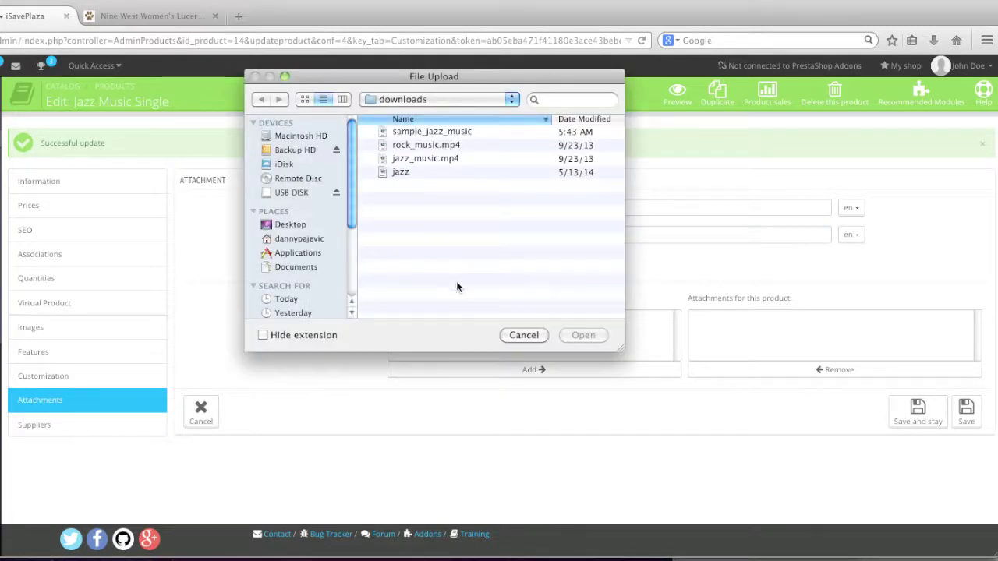
left_click(441, 133)
left_click(583, 335)
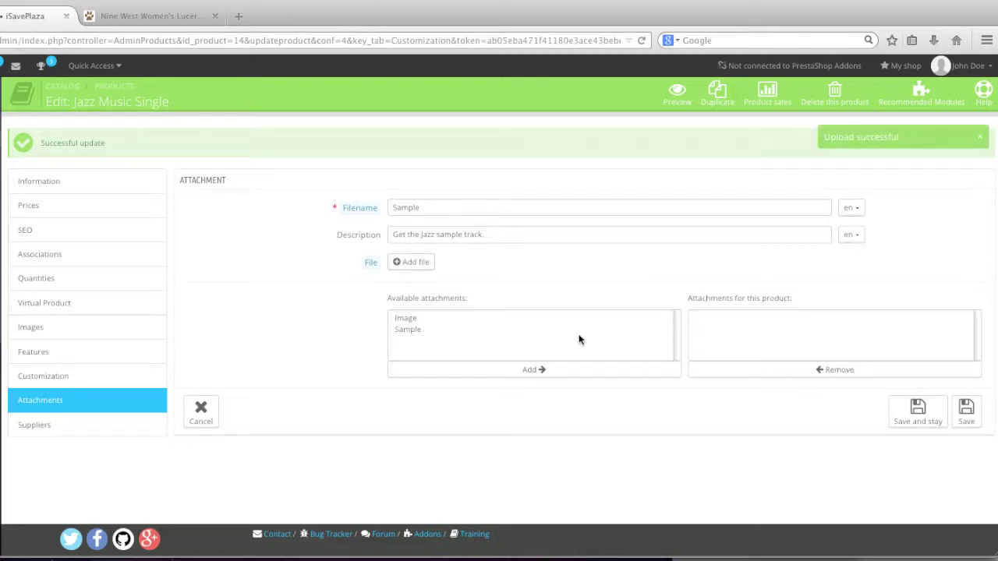
- Assign the available Sample attachment to Jazz Music Single and save without leaving the product
left_click(418, 328)
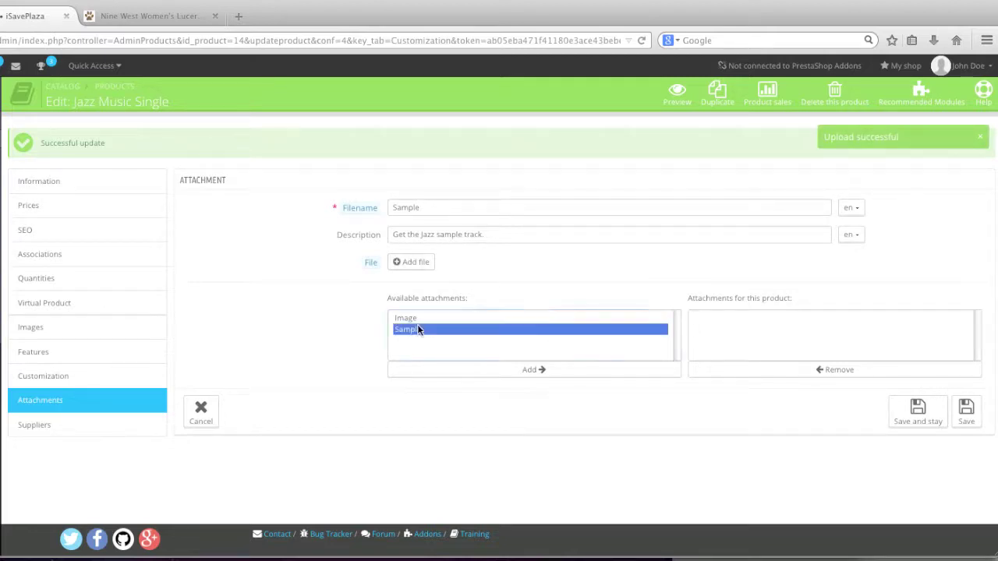
left_click(540, 373)
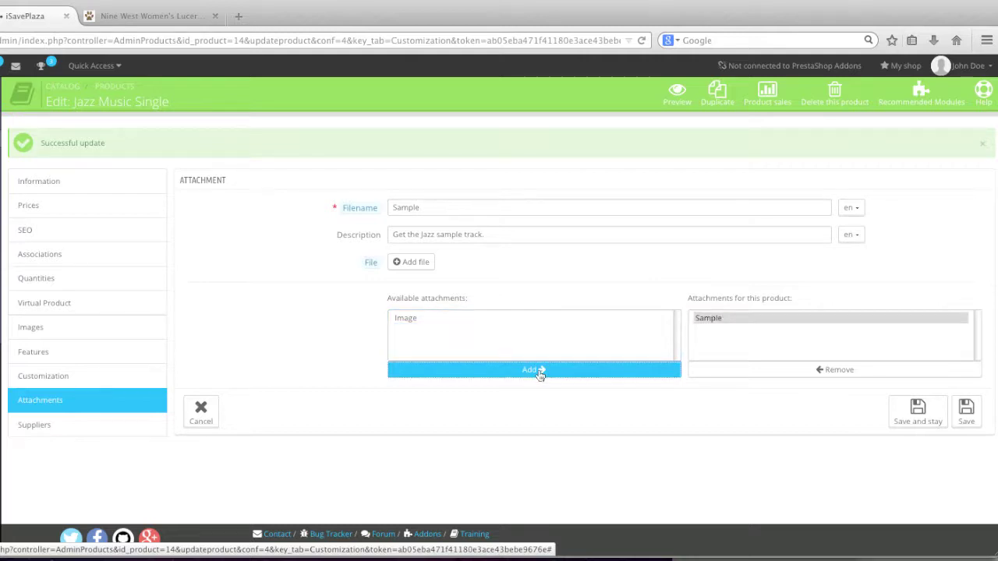
left_click(904, 426)
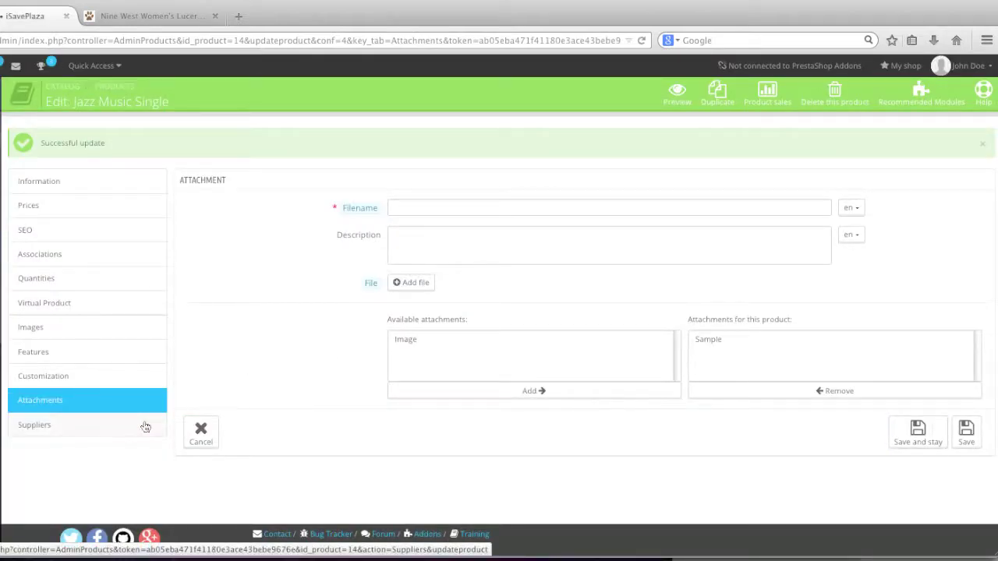
- Associate Fashion Supplier with Jazz Music Single as its default supplier and save without leaving the product
left_click(125, 429)
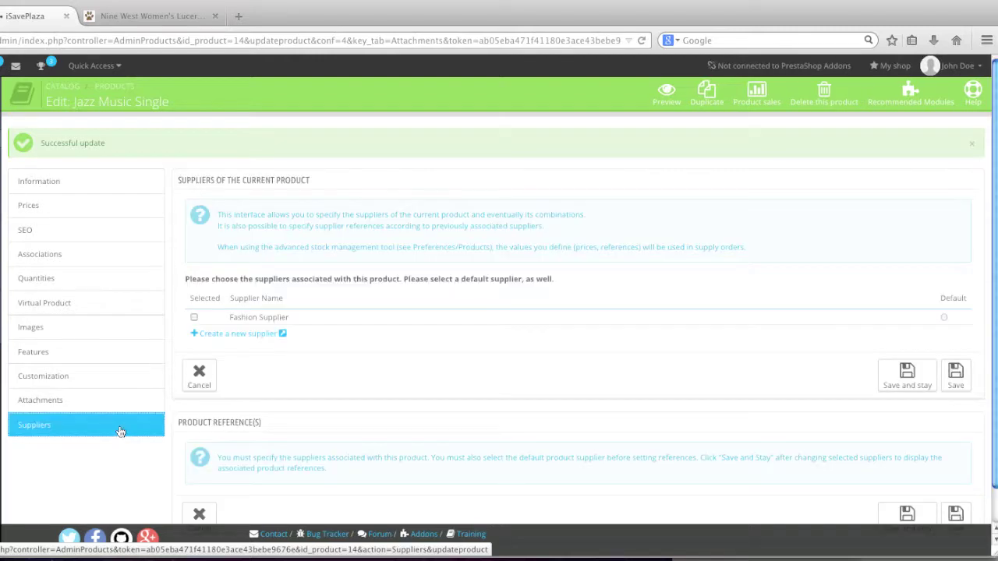
scroll(156, 367, "down", 1)
left_click(194, 303)
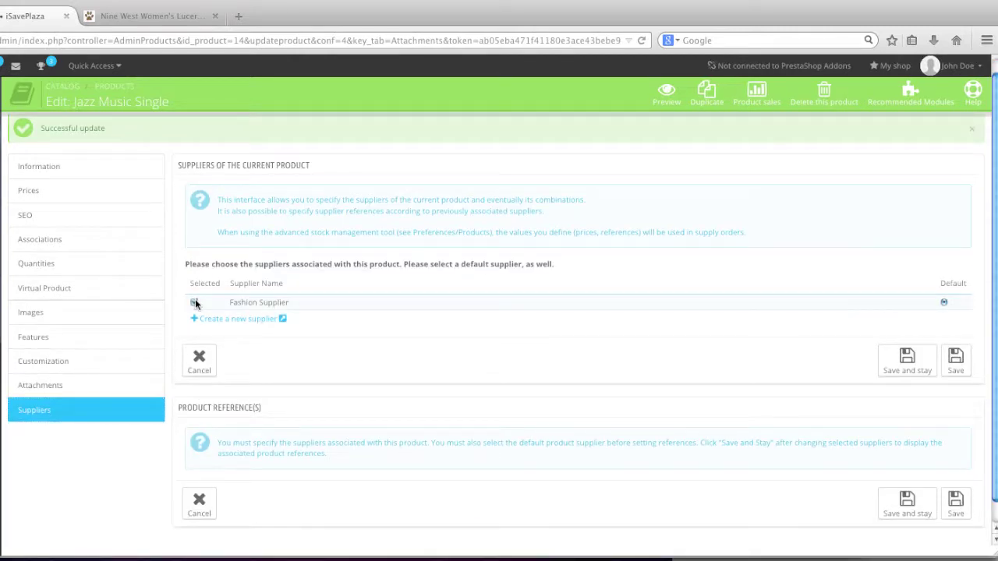
left_click(194, 302)
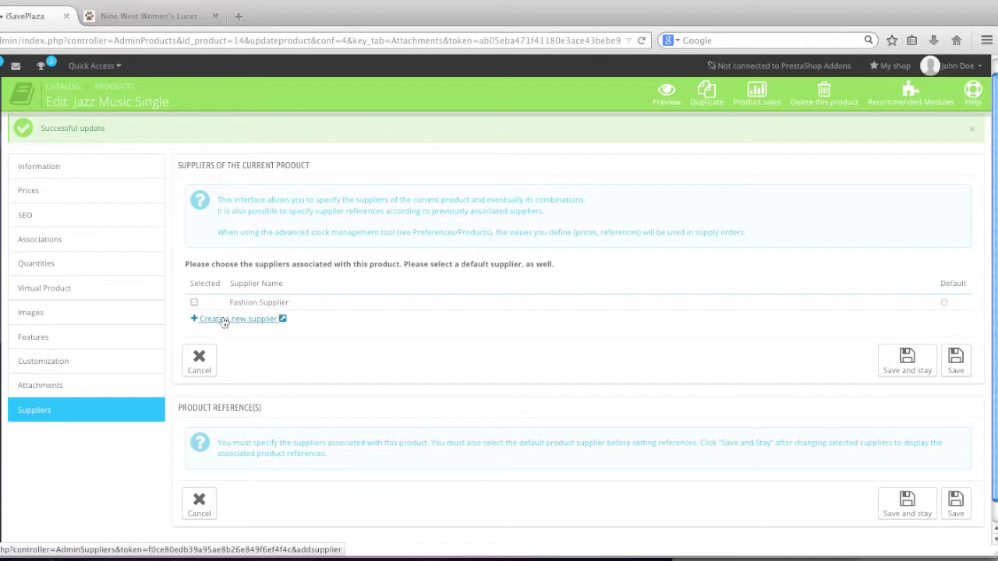
mouse_move(117, 116)
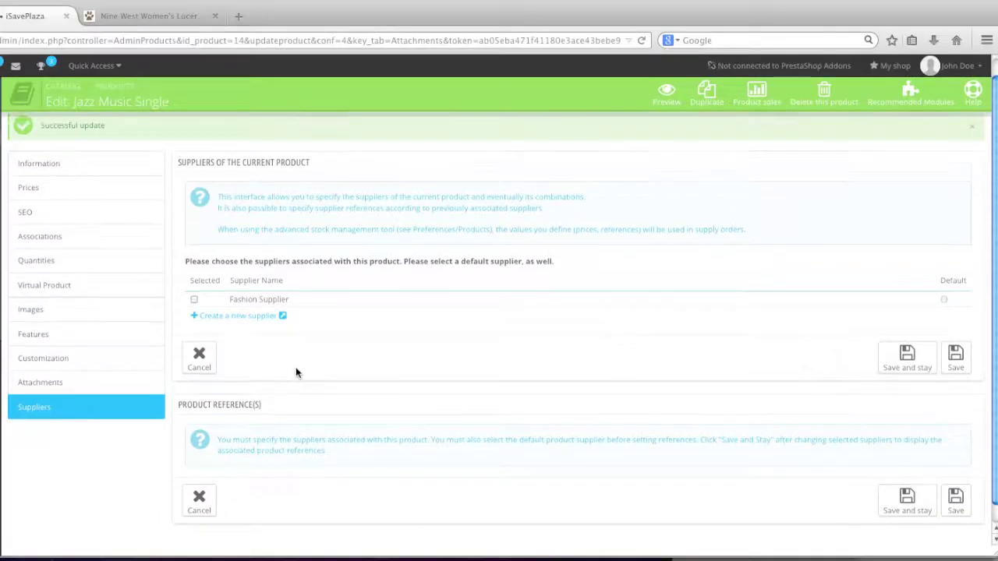
scroll(296, 366, "down", 1)
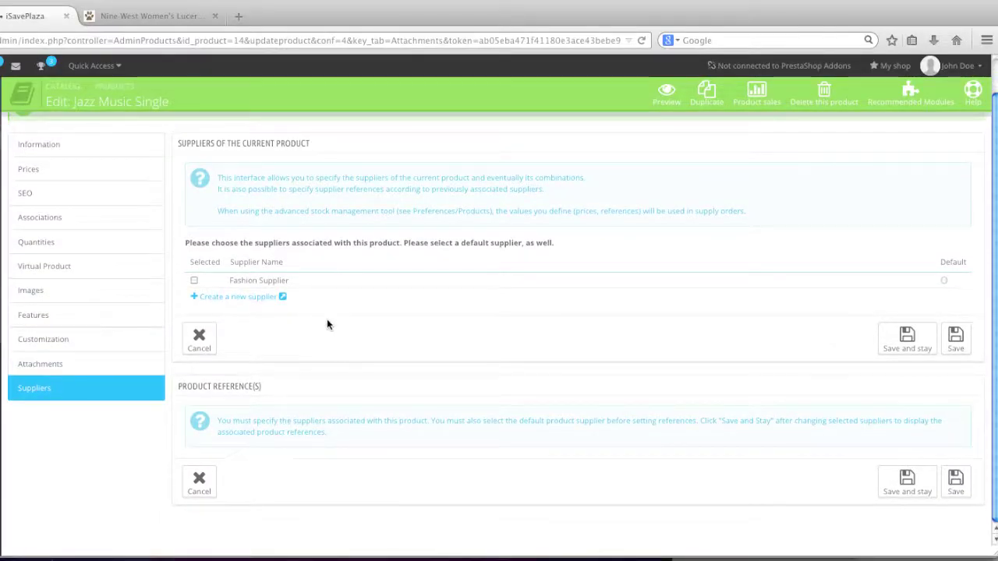
left_click(194, 279)
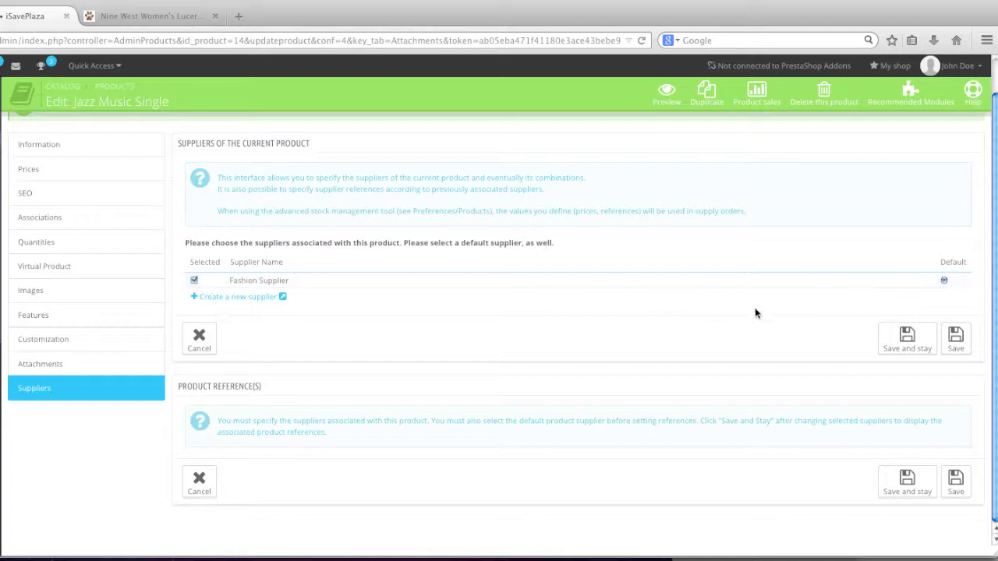
left_click(907, 343)
- Leave the Fashion Supplier product reference and unit price unchanged, then save the product and exit to the product list
scroll(684, 443, "down", 4)
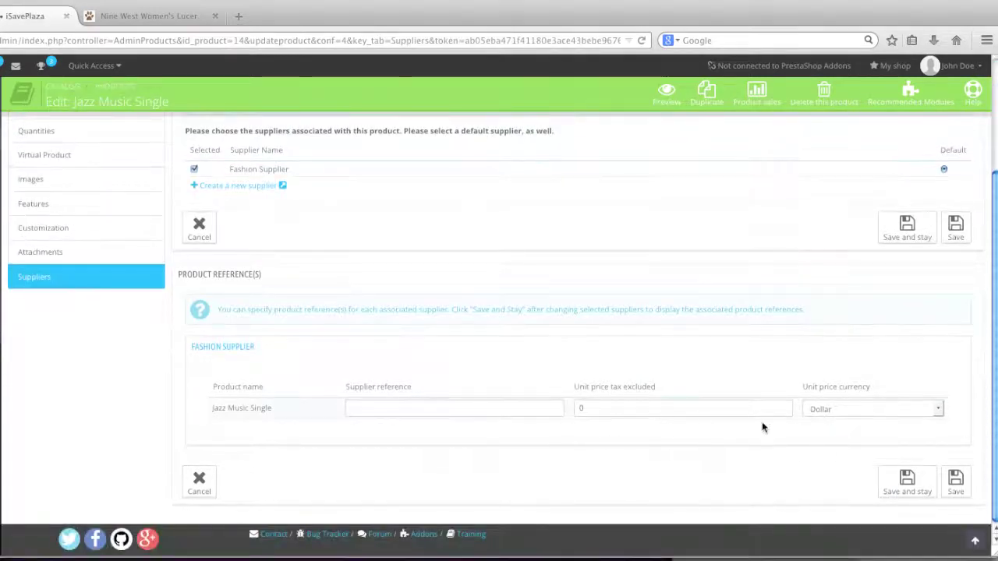
scroll(919, 488, "up", 1)
scroll(918, 488, "down", 1)
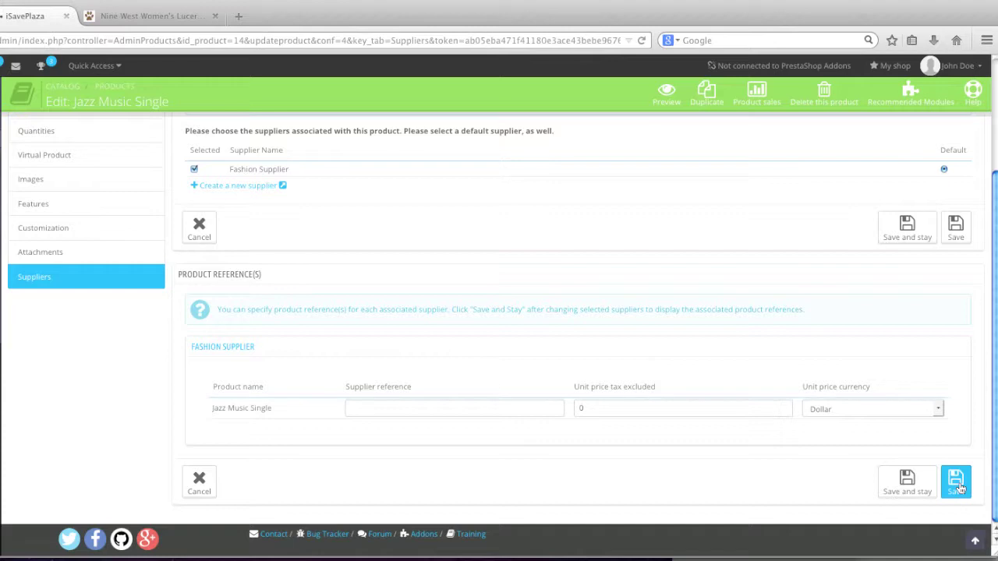
left_click(957, 484)
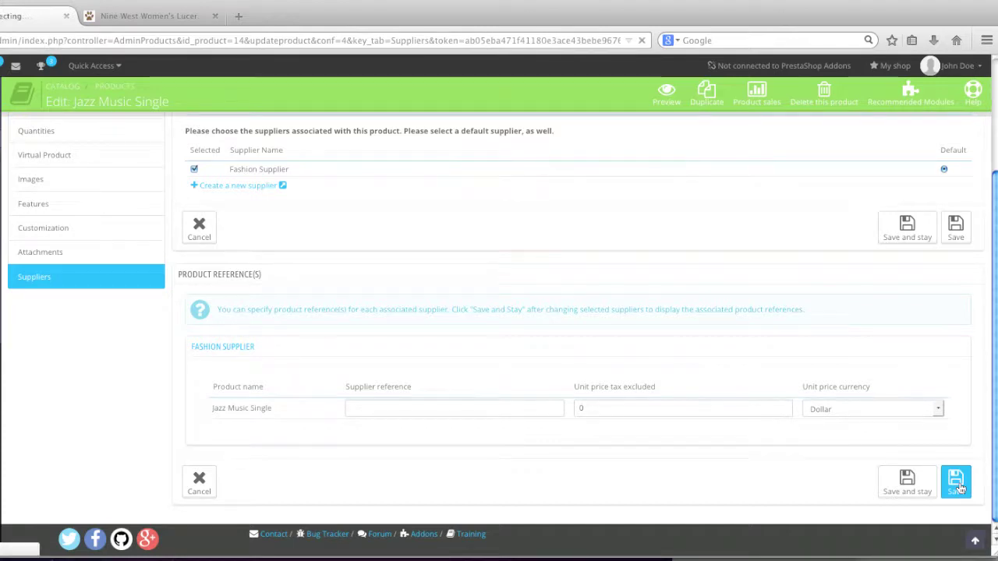
- Open Jazz Music Single from the iSavePlaza storefront's new arrivals and examine its details, sample download and customization fields
left_click(144, 15)
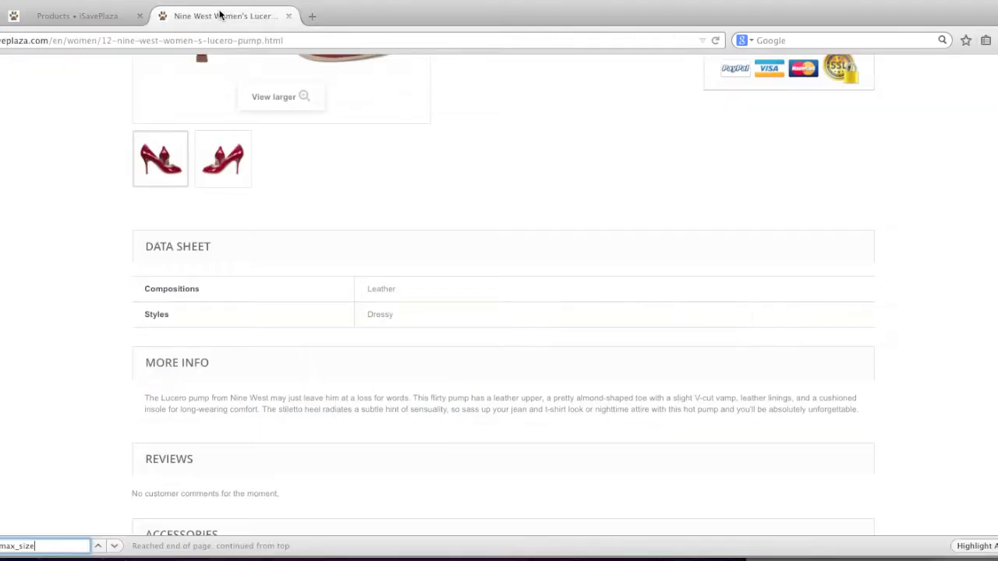
scroll(260, 238, "up", 10)
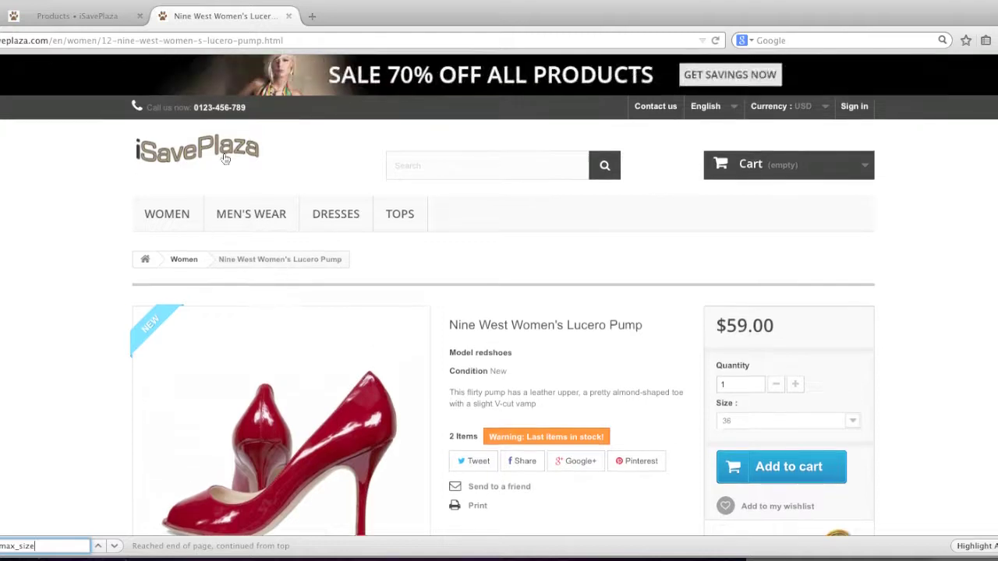
left_click(224, 159)
scroll(261, 305, "down", 5)
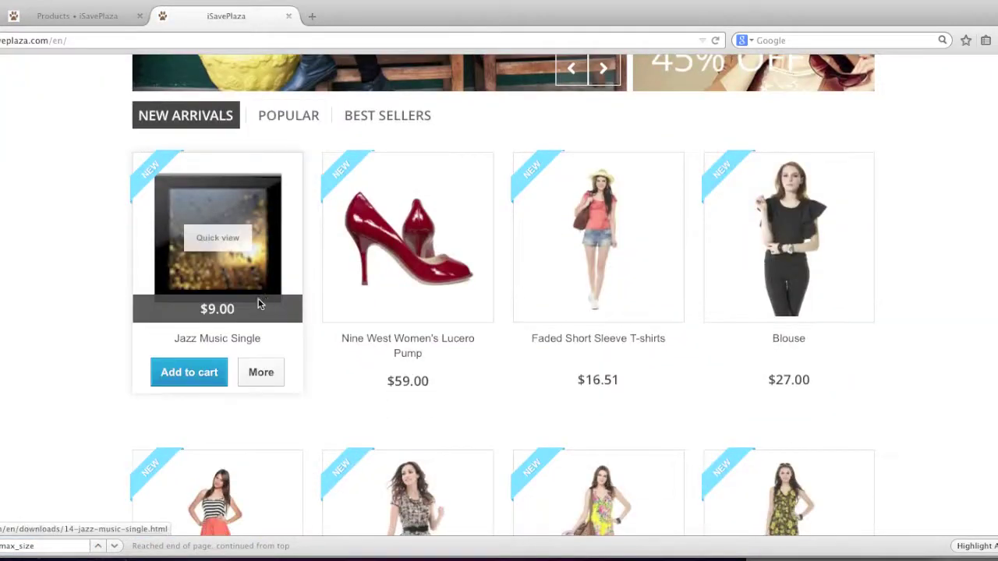
left_click(226, 339)
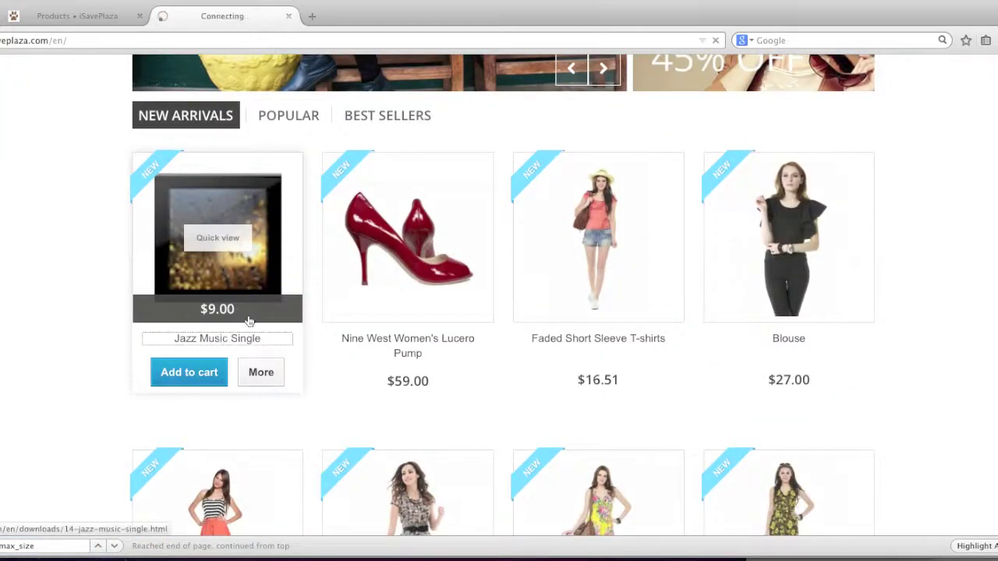
scroll(527, 317, "down", 4)
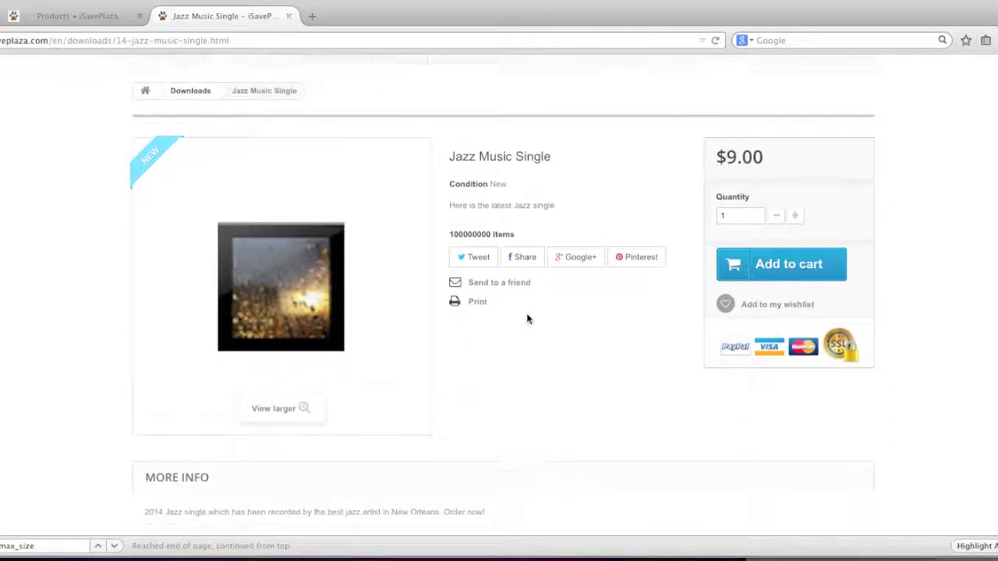
scroll(527, 315, "down", 5)
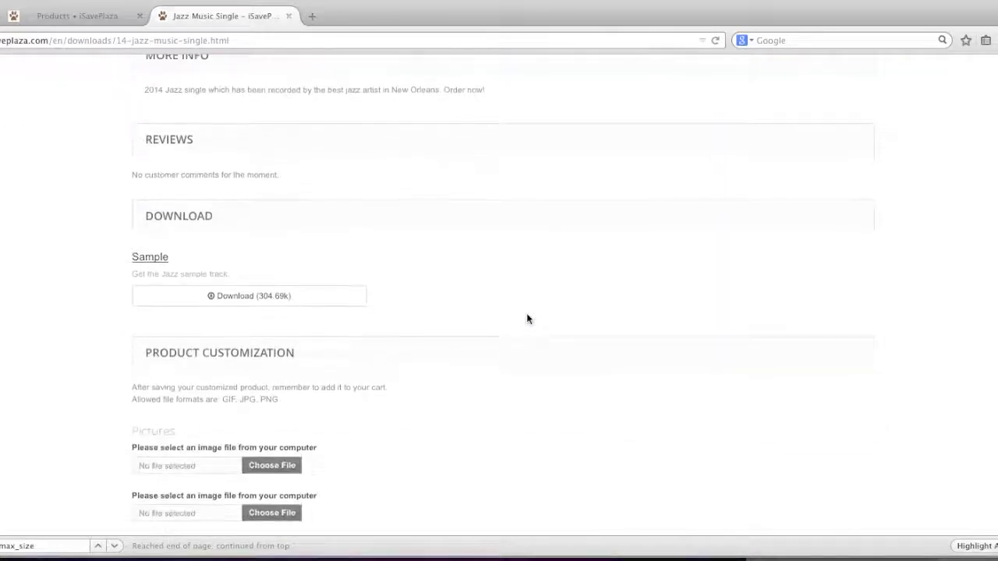
scroll(527, 313, "down", 2)
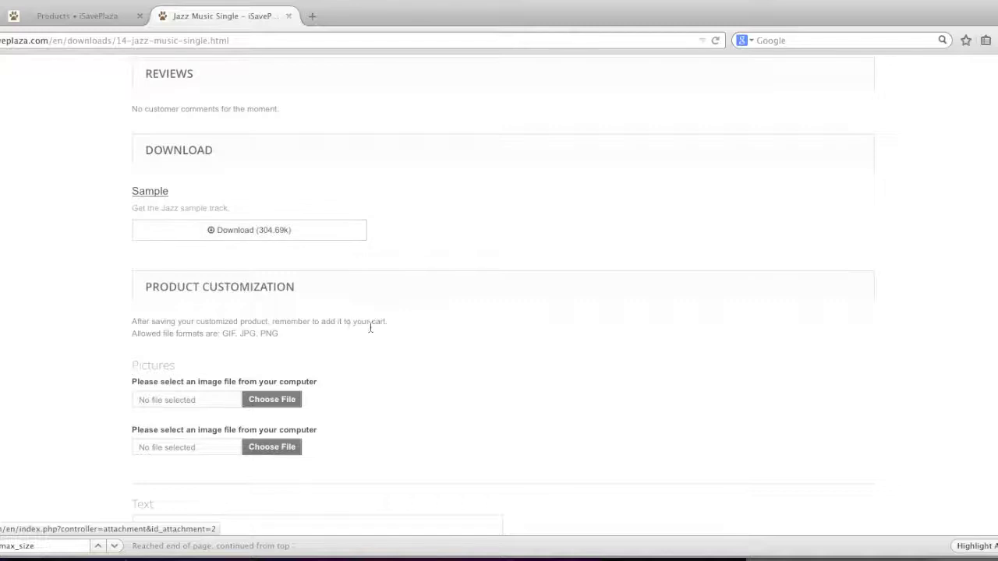
scroll(374, 328, "down", 5)
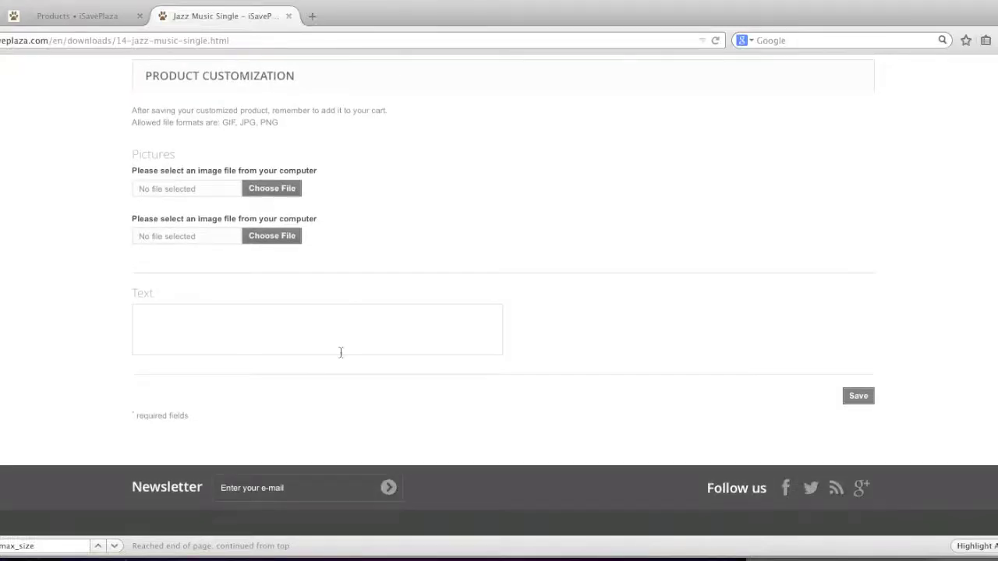
scroll(393, 312, "up", 2)
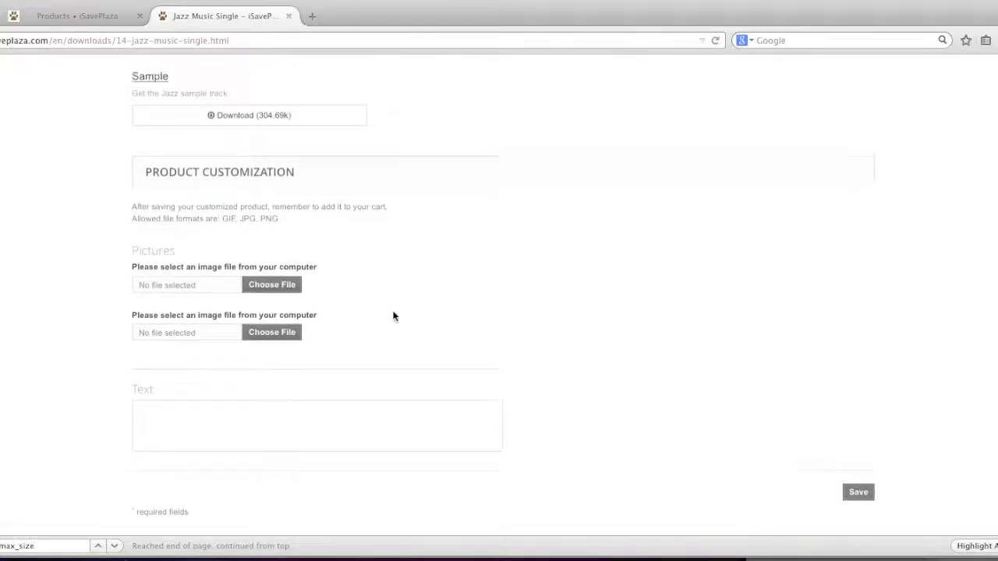
scroll(393, 314, "up", 10)
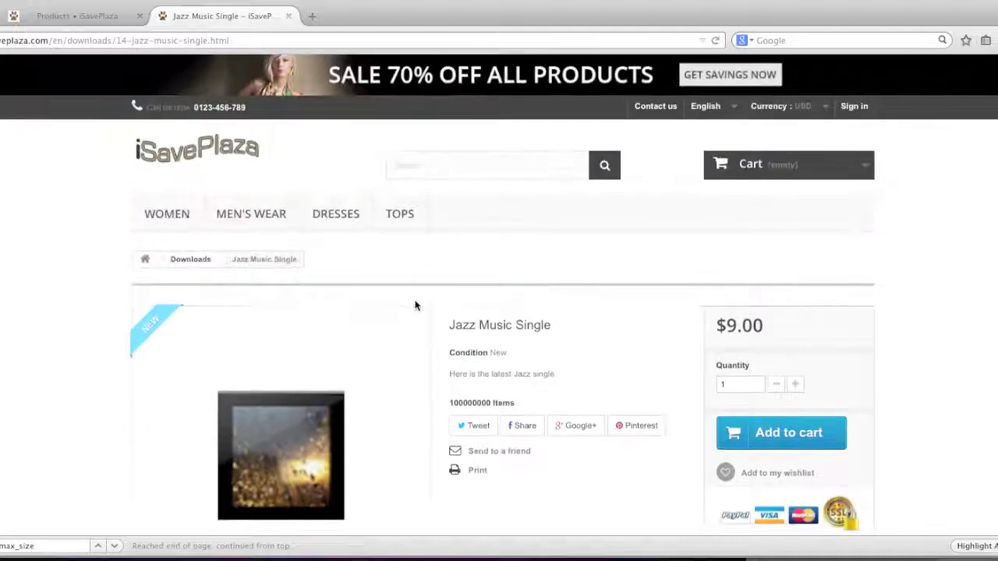